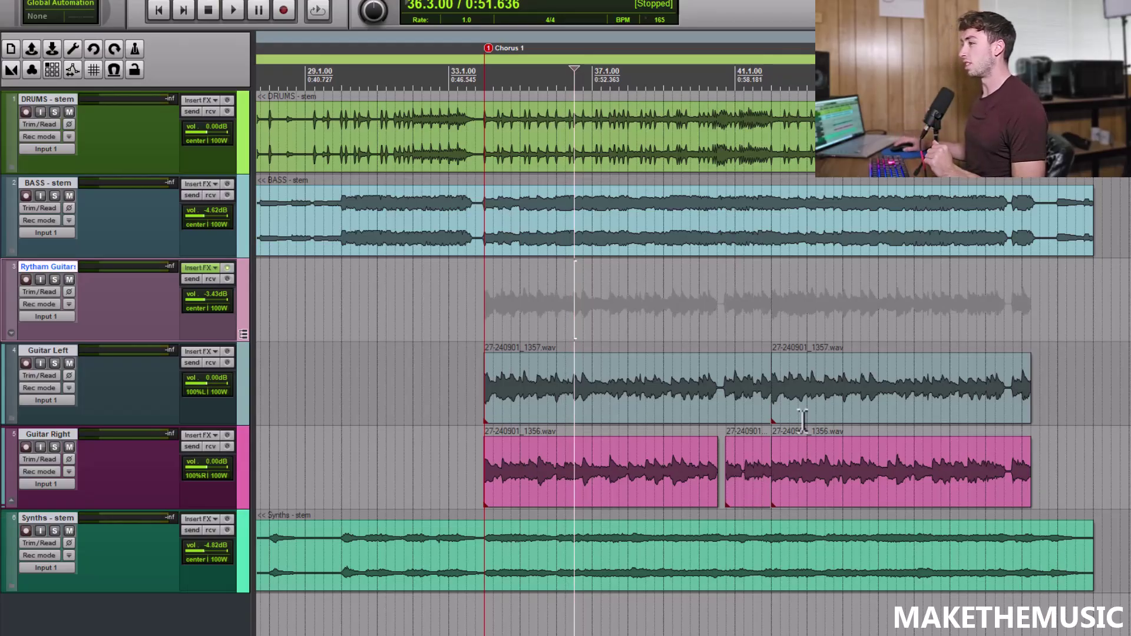
Place the edit position at the chorus start (bar 34) and solo Rytham Guitars.
click(485, 281)
scroll(563, 288, down, 3)
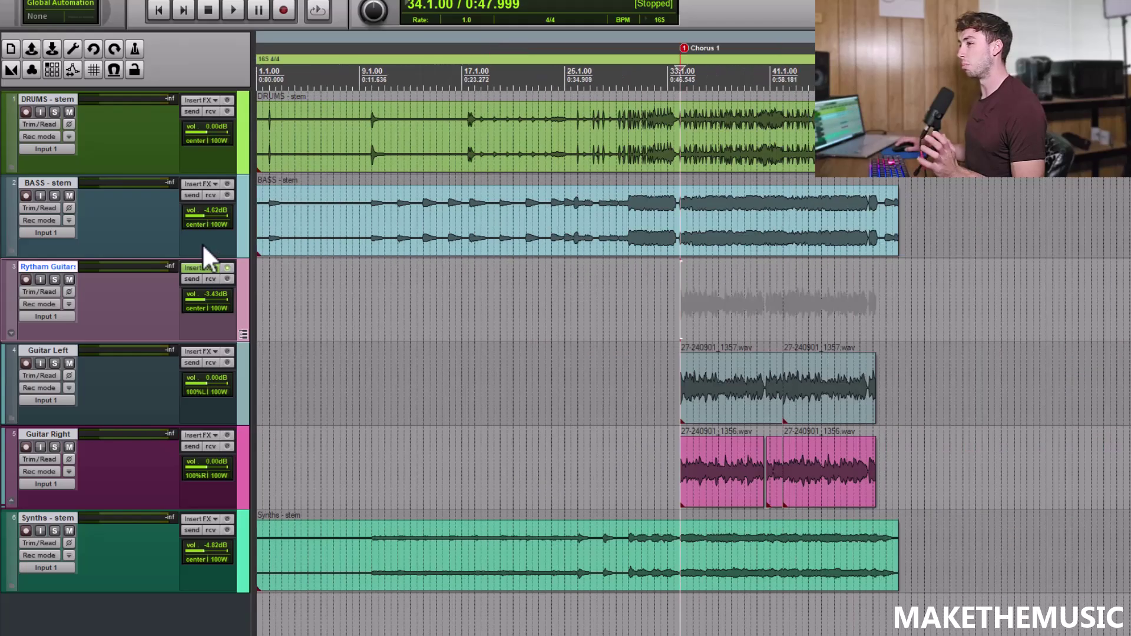
click(56, 278)
scroll(609, 273, up, 1)
scroll(608, 274, up, 2)
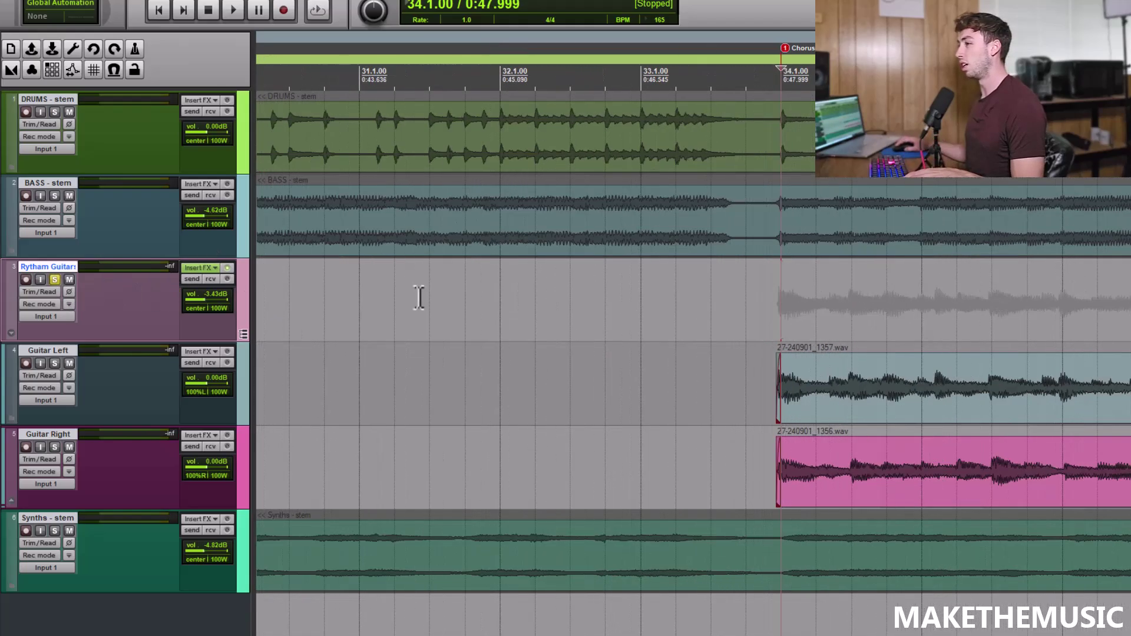
Load a flat-band preset into the Rytham Guitars track's ReaEQ.
click(212, 268)
click(190, 45)
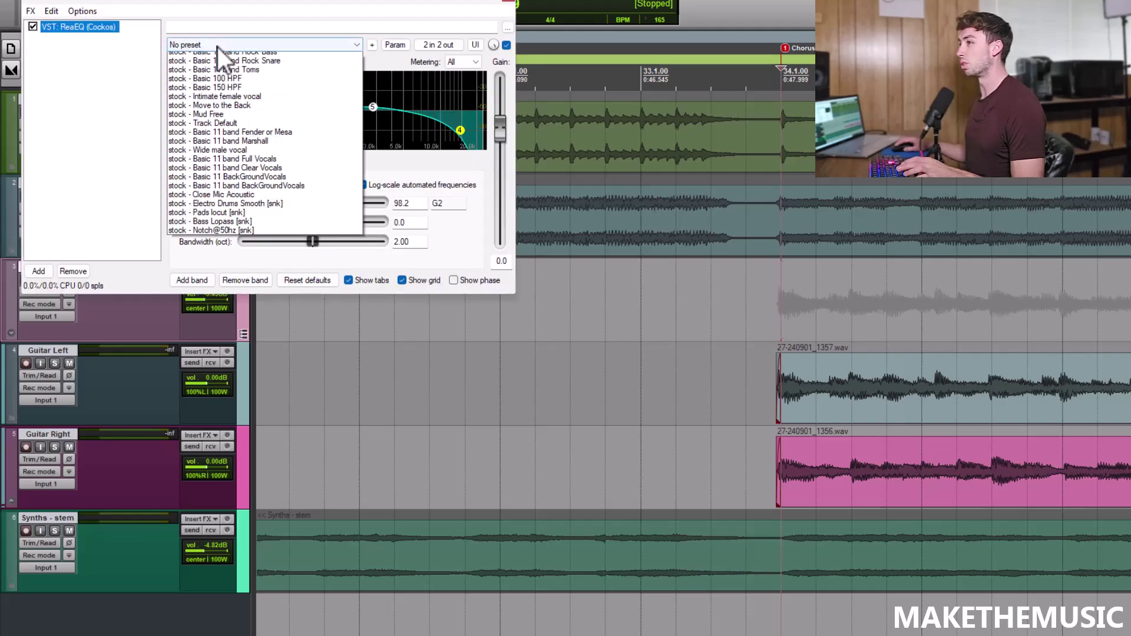
click(218, 58)
click(508, 2)
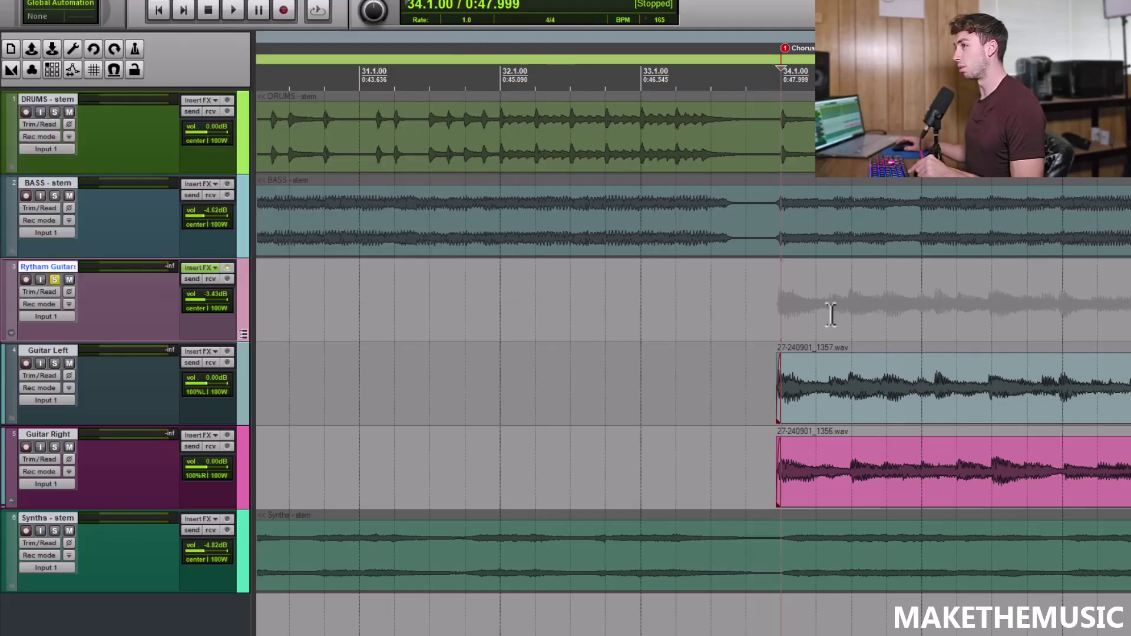
Play the soloed rhythm guitar from the chorus, then stop.
scroll(766, 300, down, 3)
scroll(767, 277, down, 2)
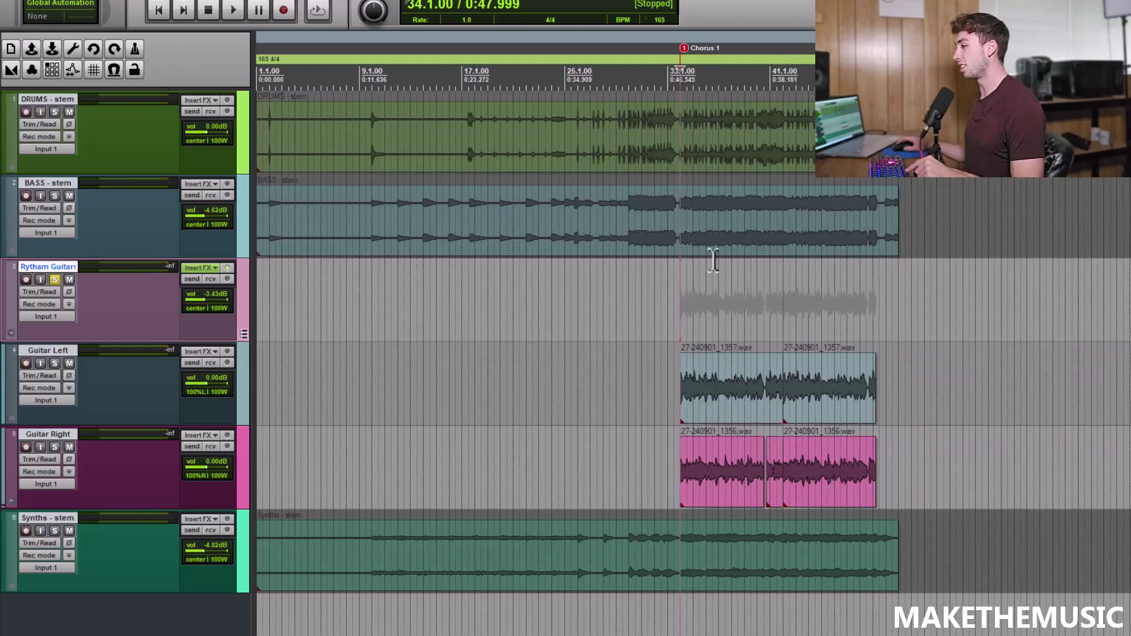
key(space)
scroll(730, 277, up, 3)
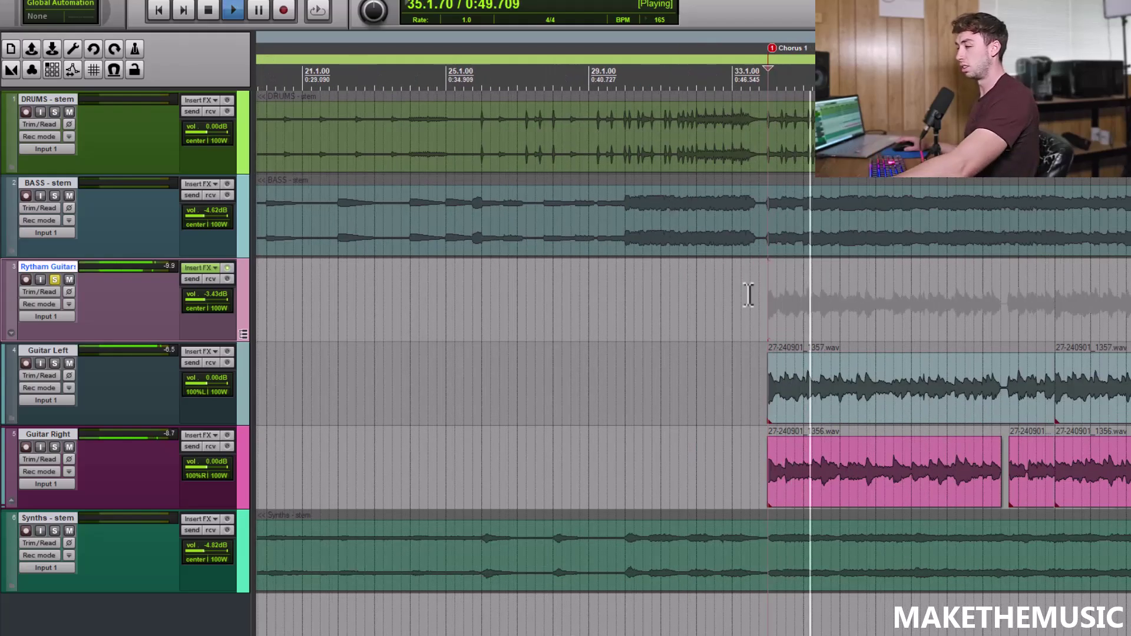
scroll(913, 310, up, 2)
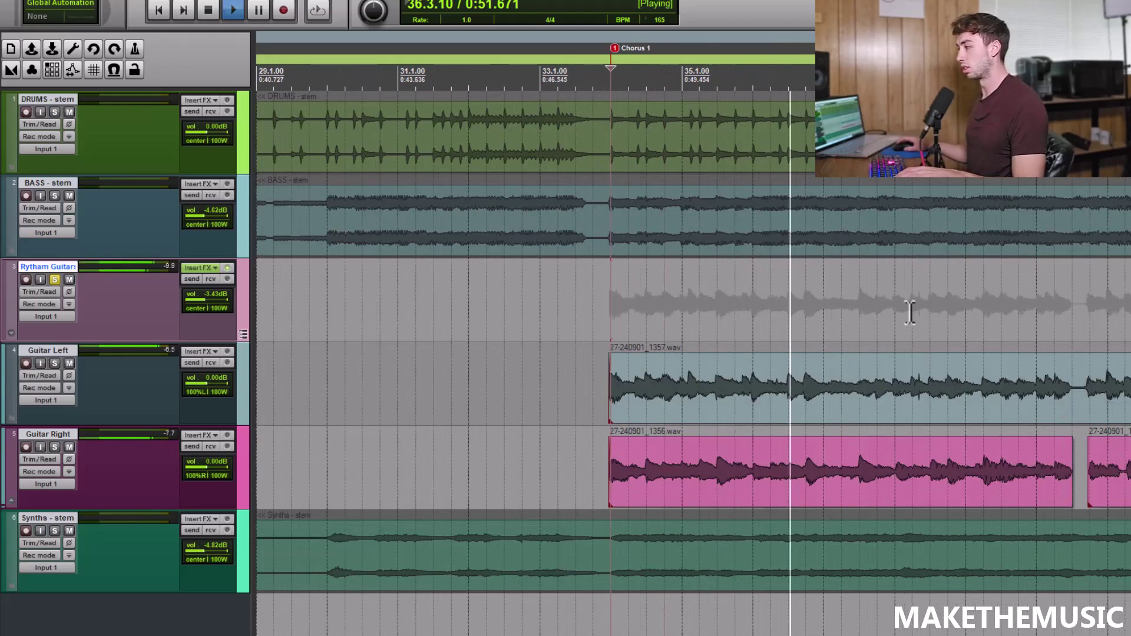
scroll(910, 312, down, 3)
key(space)
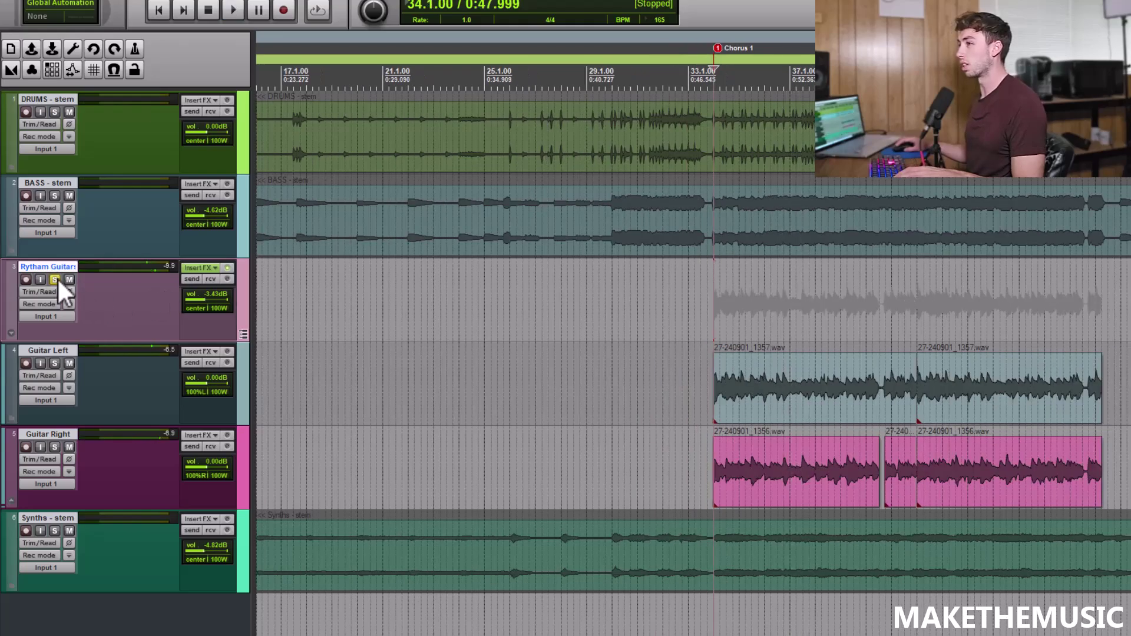
Unsolo the guitar and audition the DRUMS and BASS stems together.
click(54, 280)
click(54, 196)
click(54, 112)
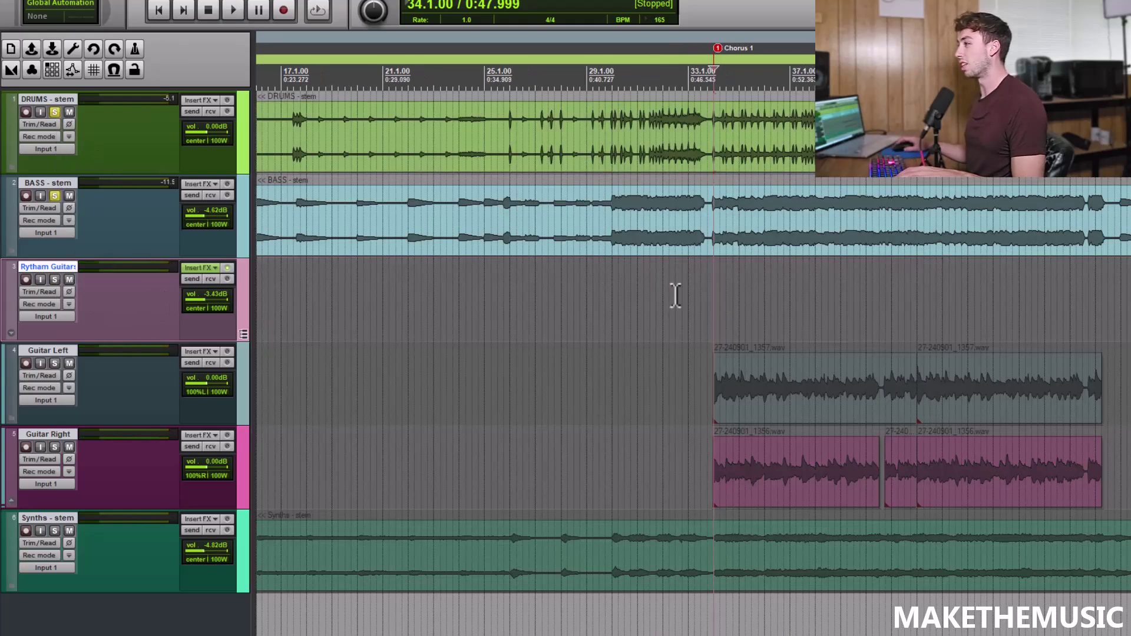
scroll(675, 296, up, 2)
key(space)
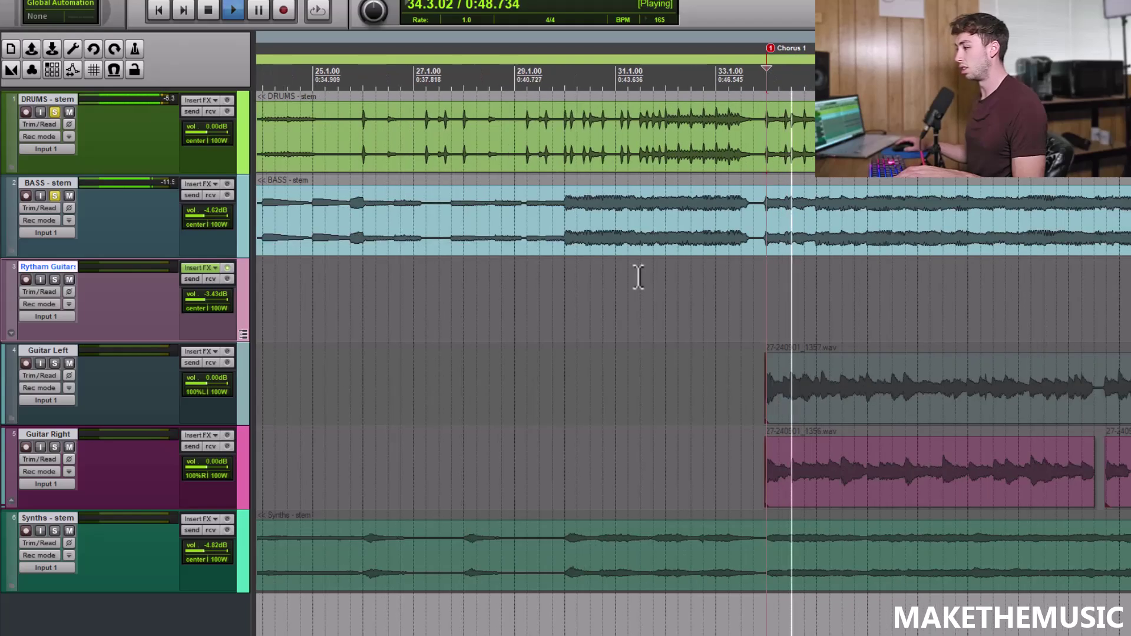
scroll(638, 277, down, 2)
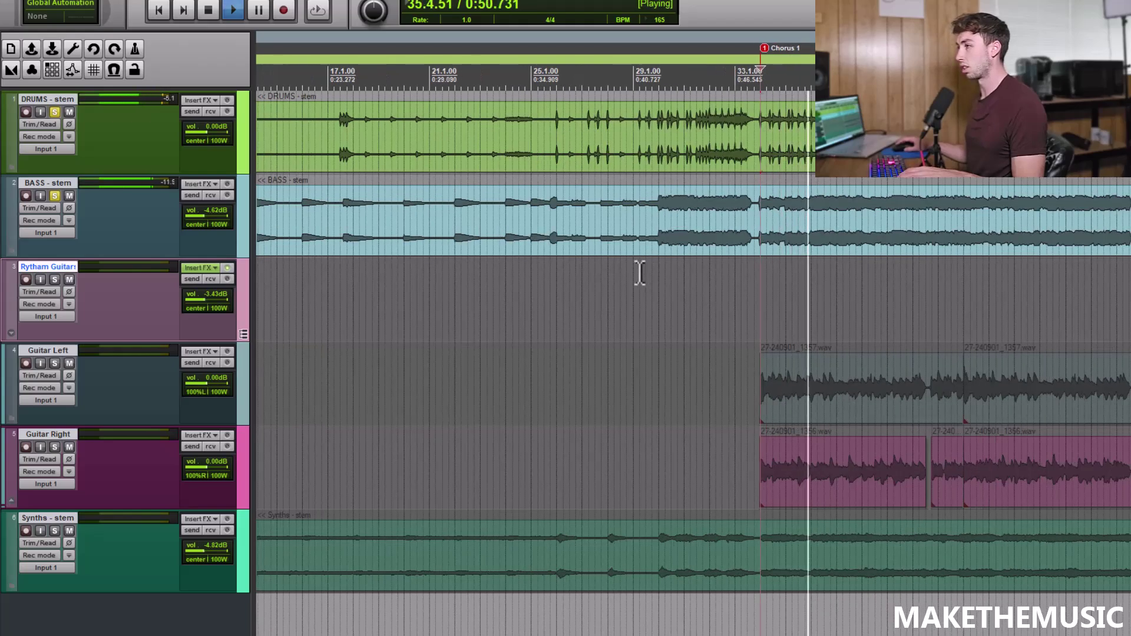
key(space)
Unsolo DRUMS and BASS and play back the full mix.
click(56, 195)
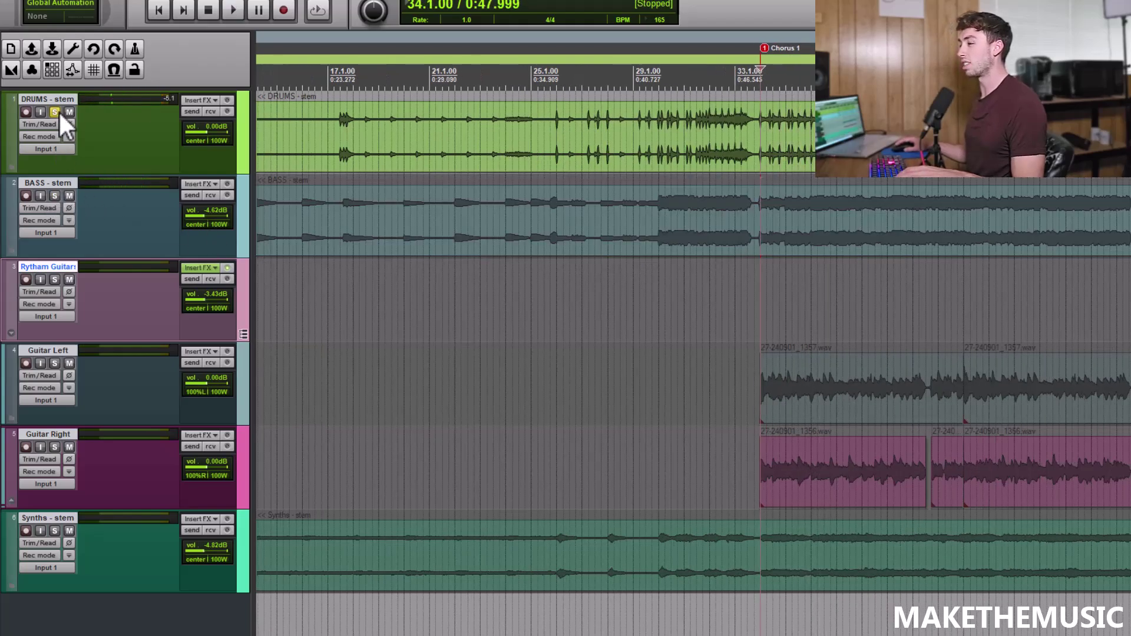
click(56, 112)
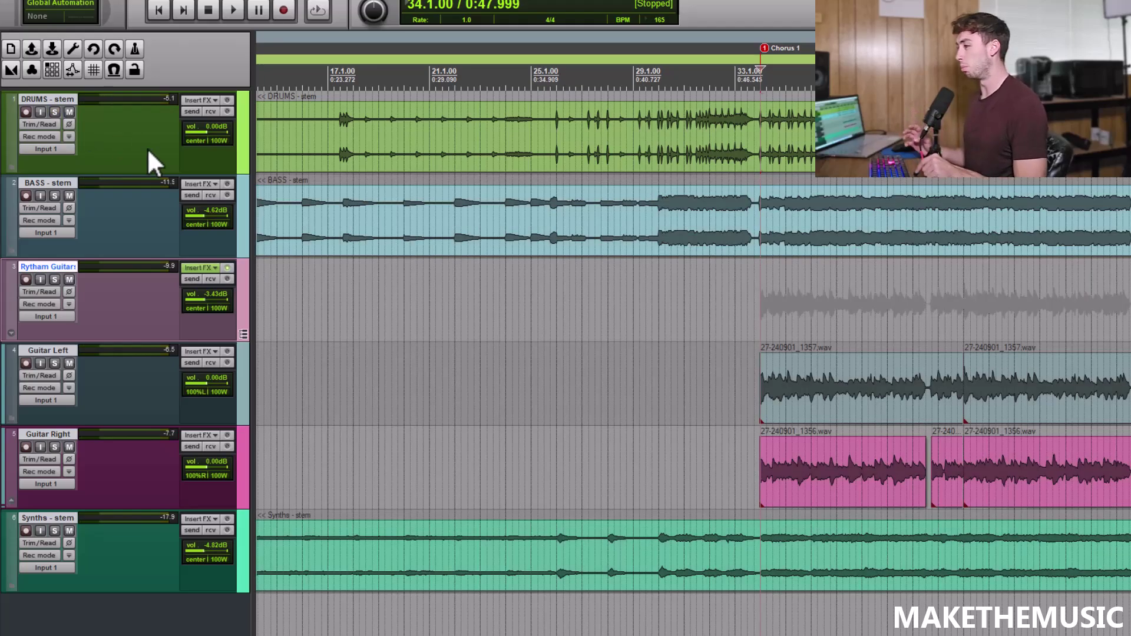
key(space)
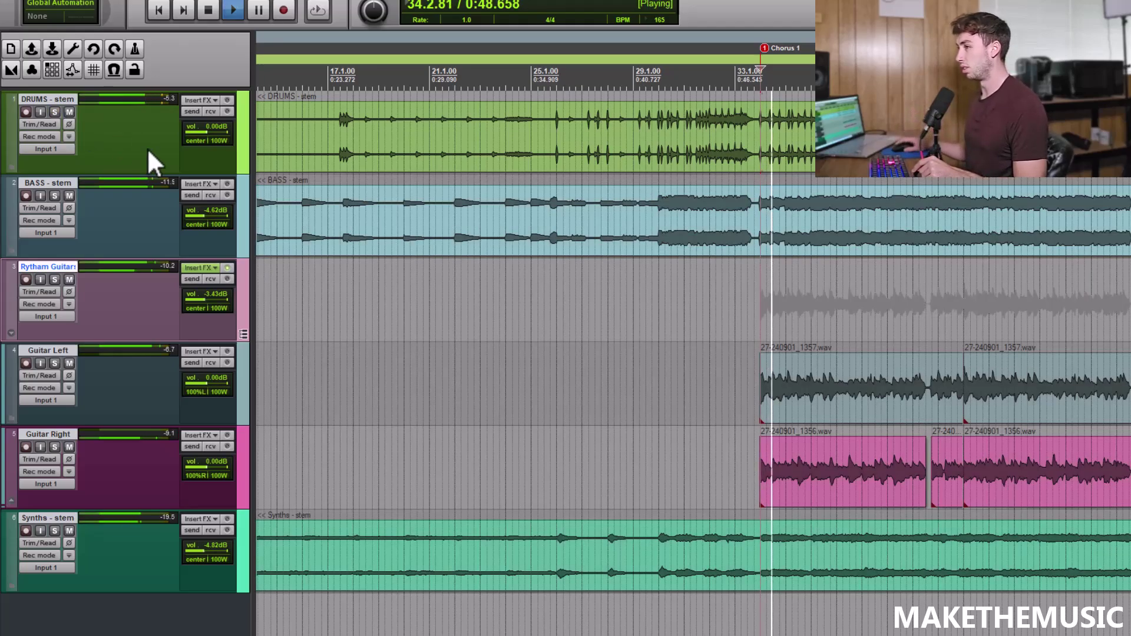
scroll(599, 267, down, 2)
scroll(657, 297, up, 4)
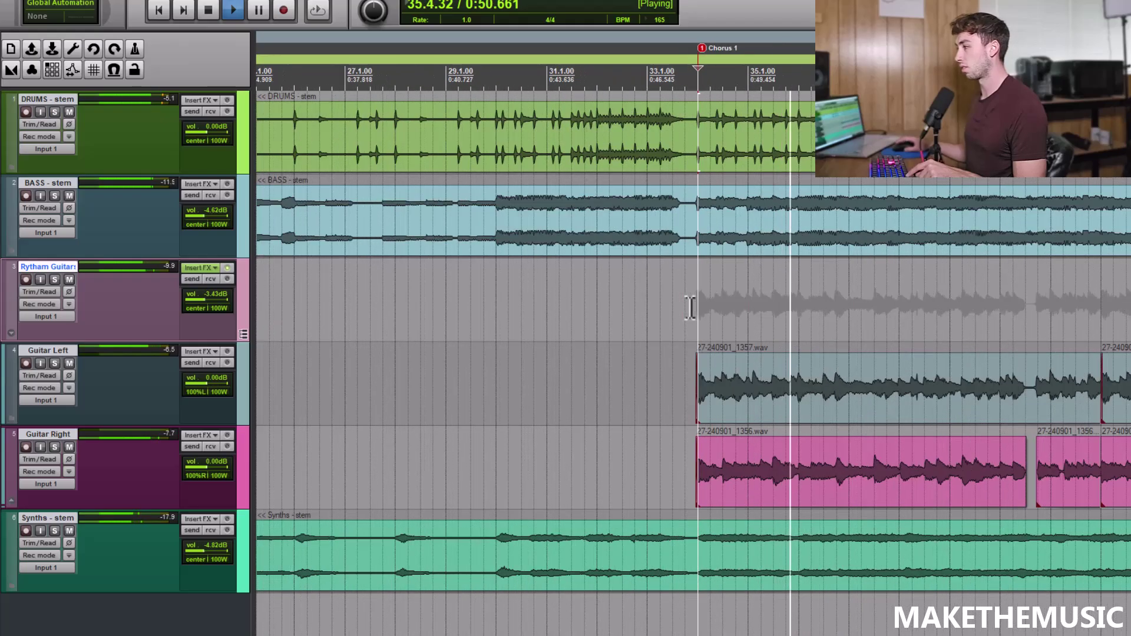
key(space)
scroll(662, 297, down, 1)
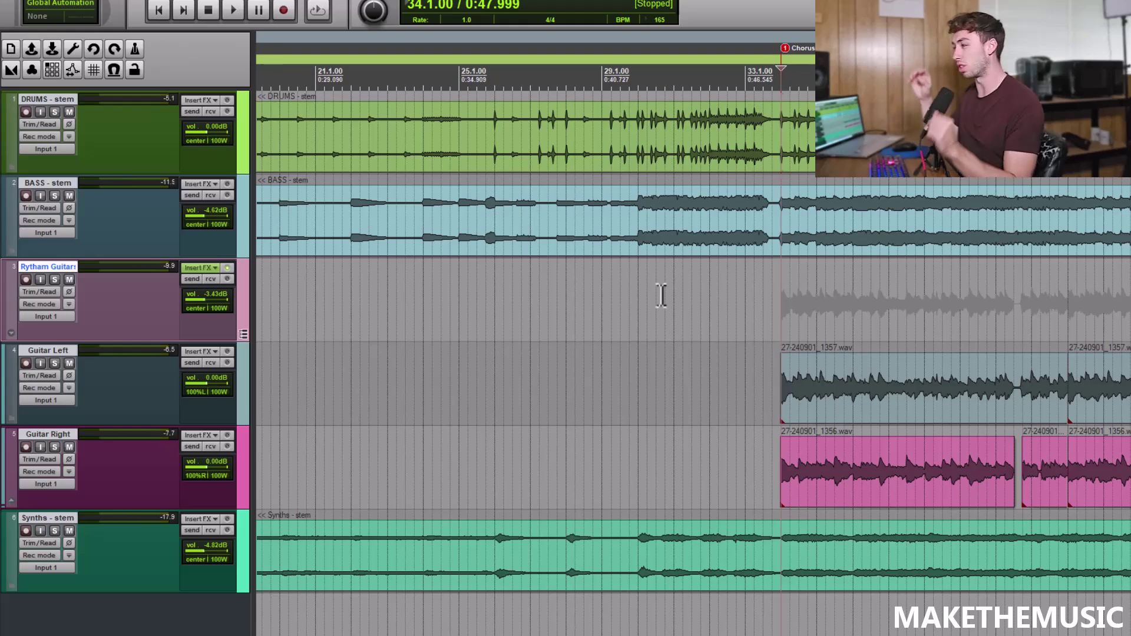
Filter the plugin list for 'bias' and add VST: BIAS FX 2 after ReaEQ on Rytham Guitars.
click(198, 267)
click(30, 271)
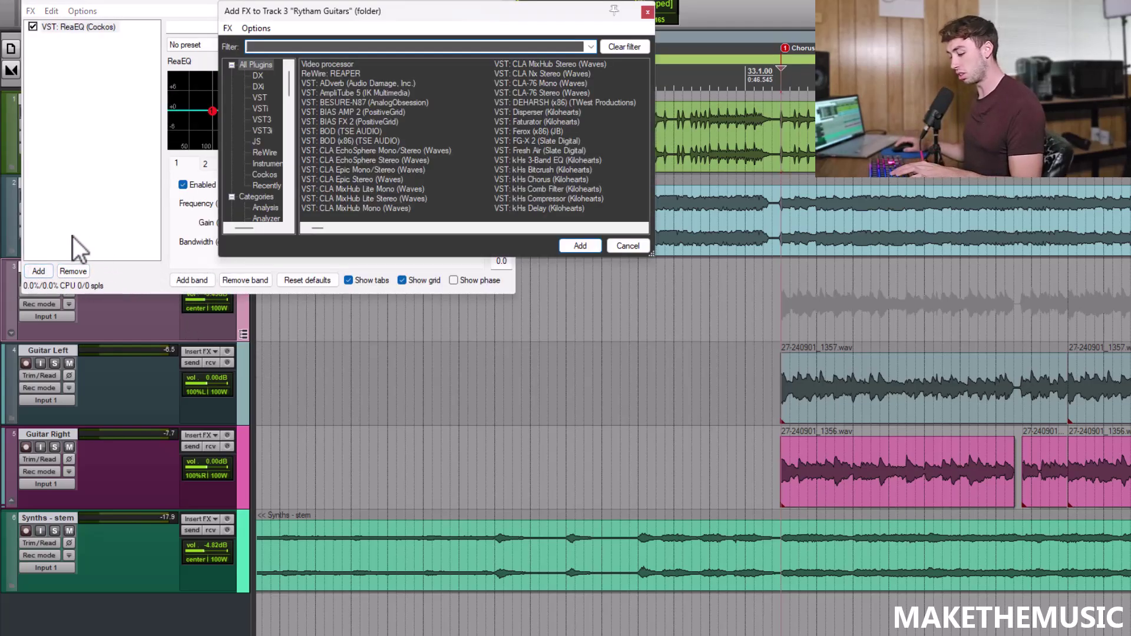
text(bias)
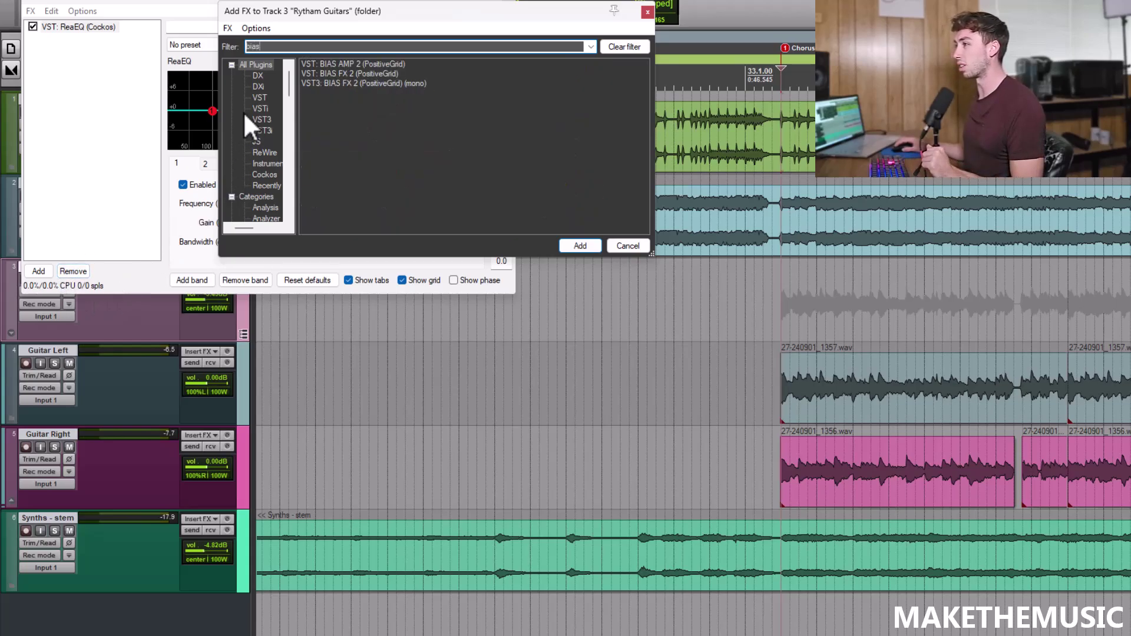
click(328, 74)
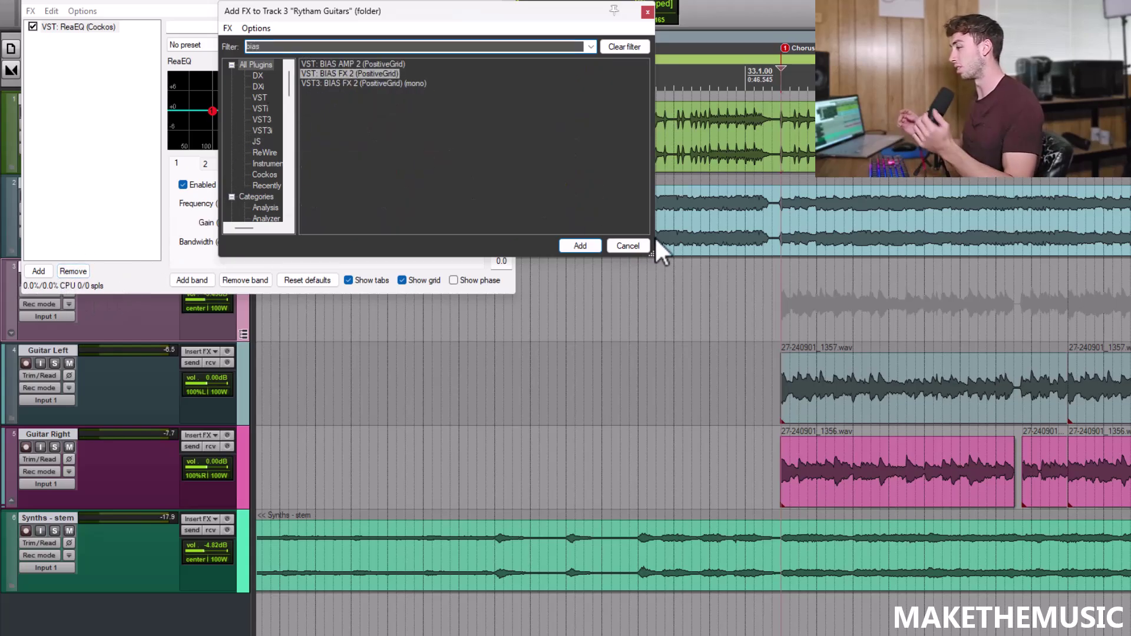
key(Return)
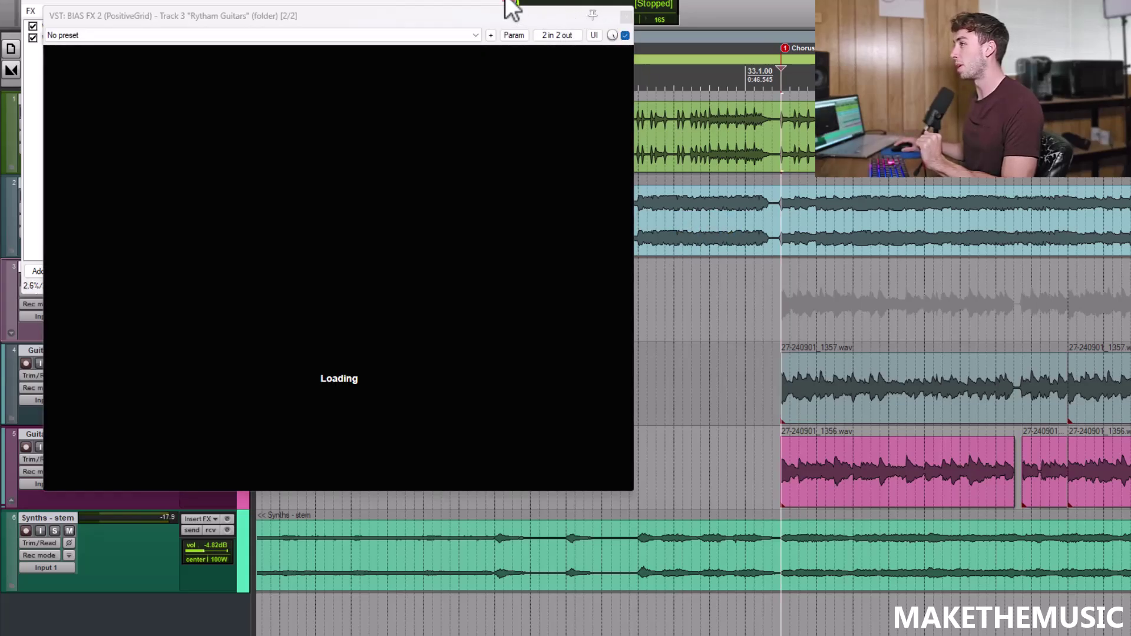
Solo Rytham Guitars and log in to BIAS FX 2 with the account password.
drag(483, 10, 654, 27)
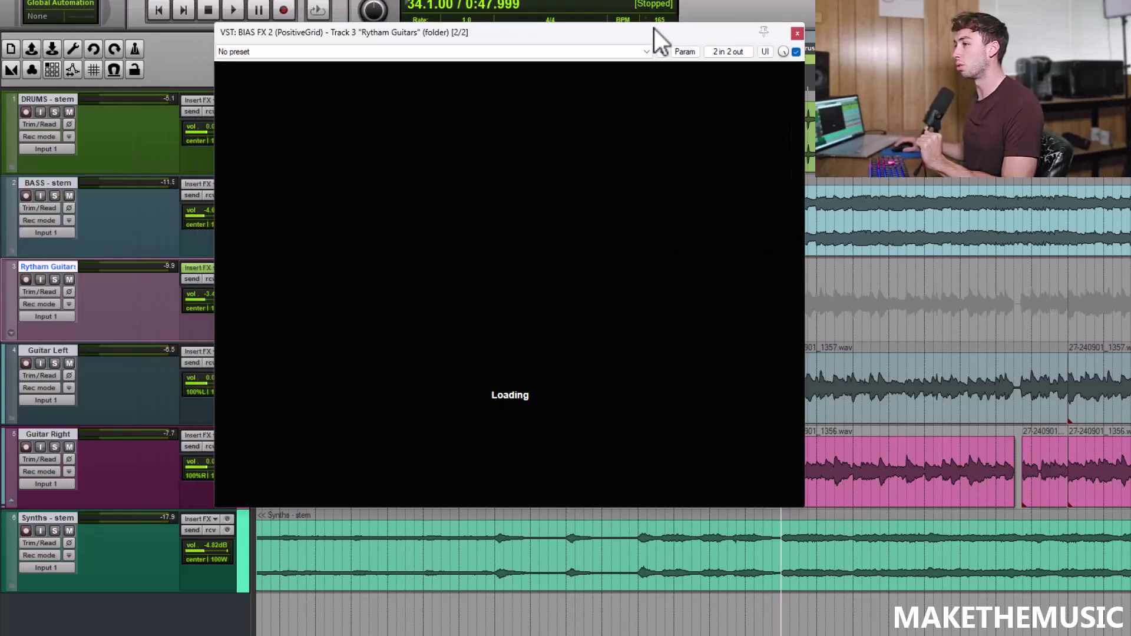
click(55, 280)
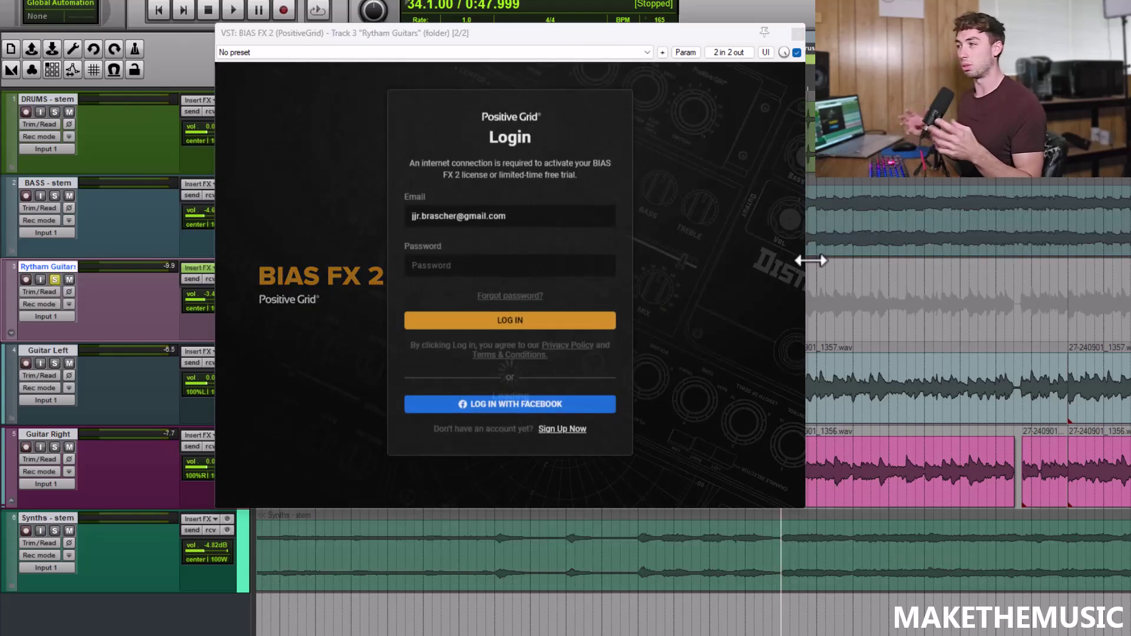
click(506, 282)
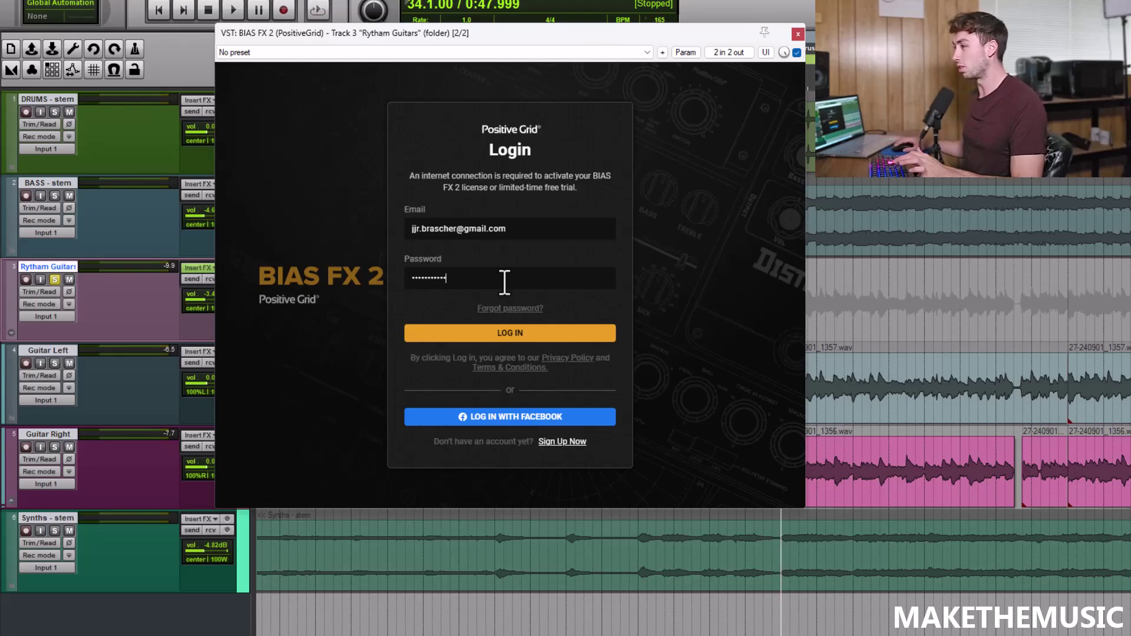
click(474, 331)
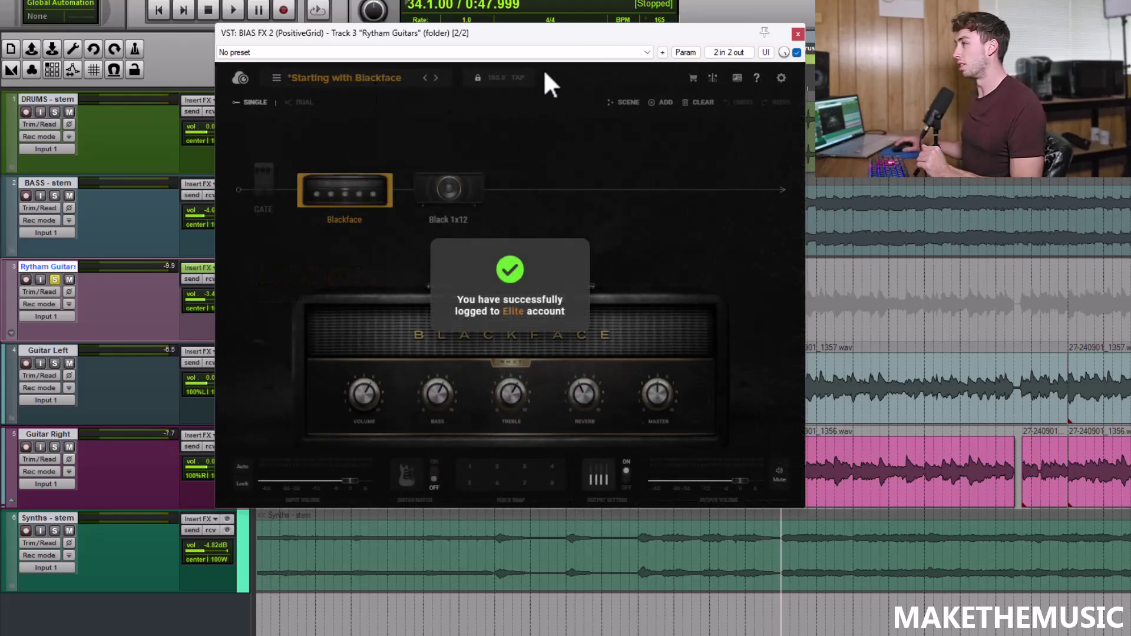
Play the guitar through the default Starting with Blackface preset.
drag(588, 34, 626, 26)
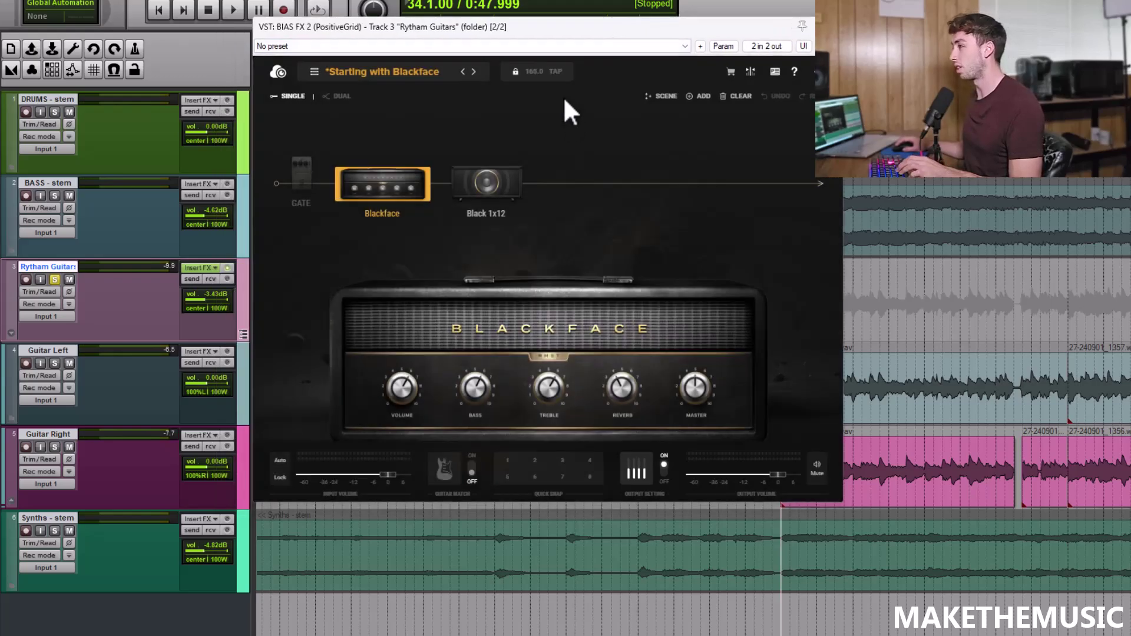
key(space)
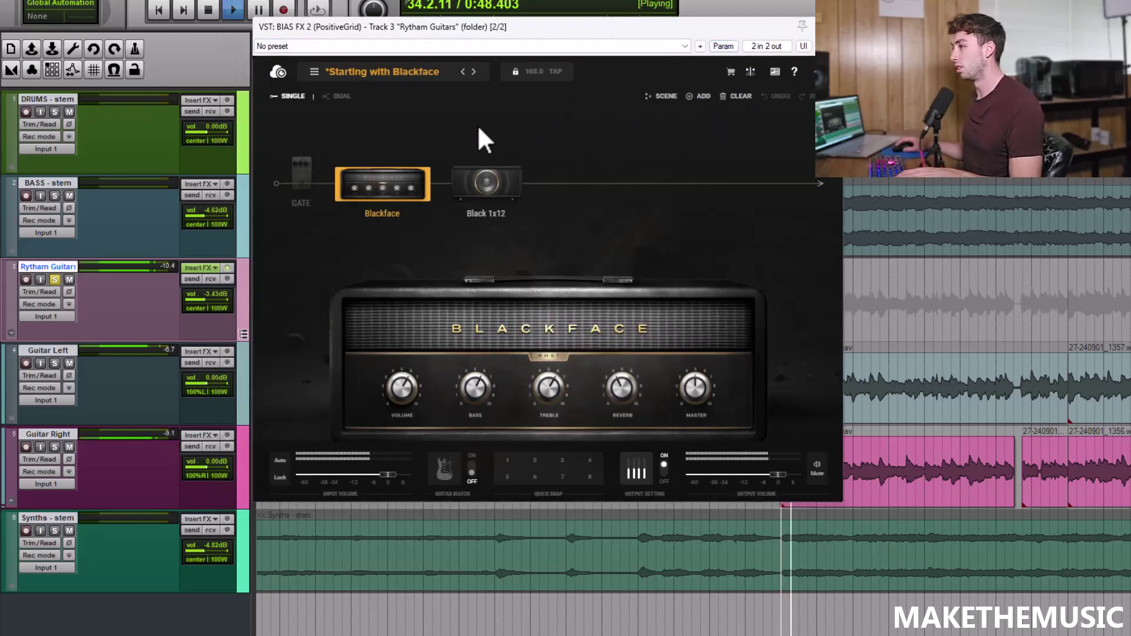
key(space)
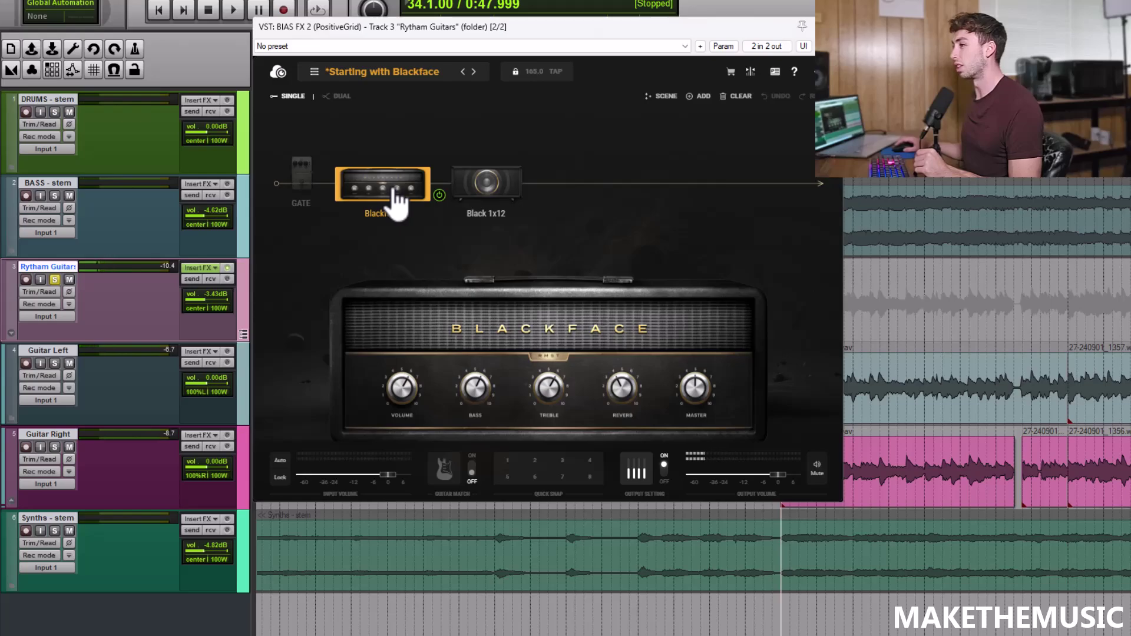
Replace the Blackface amp with the '04 Insane V2 head and play it back.
right_click(396, 190)
click(420, 236)
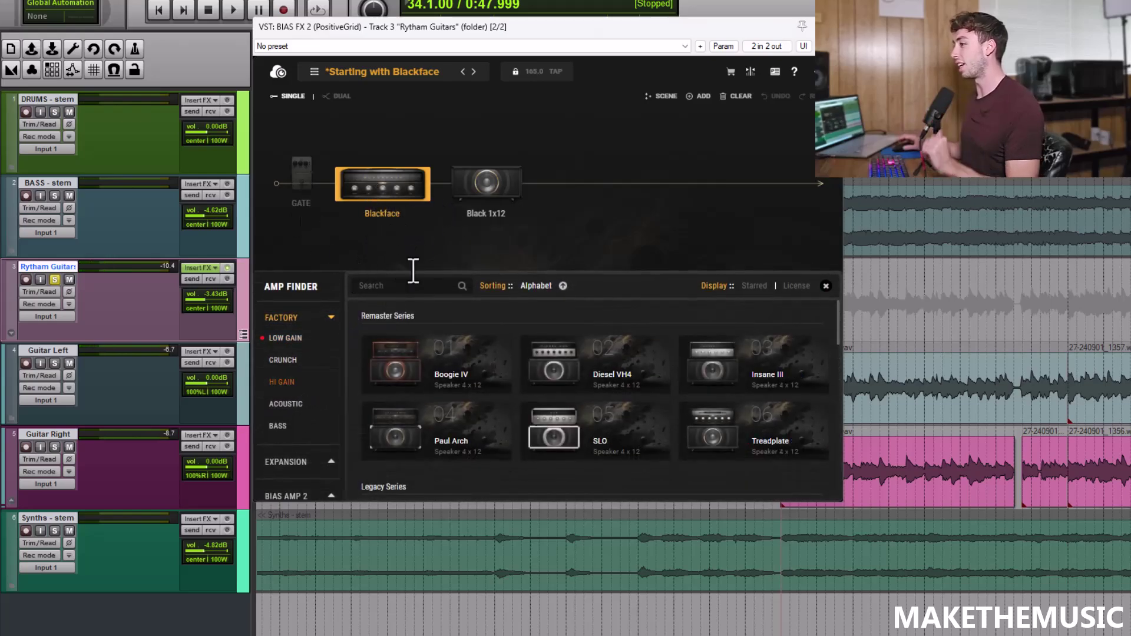
scroll(497, 365, down, 5)
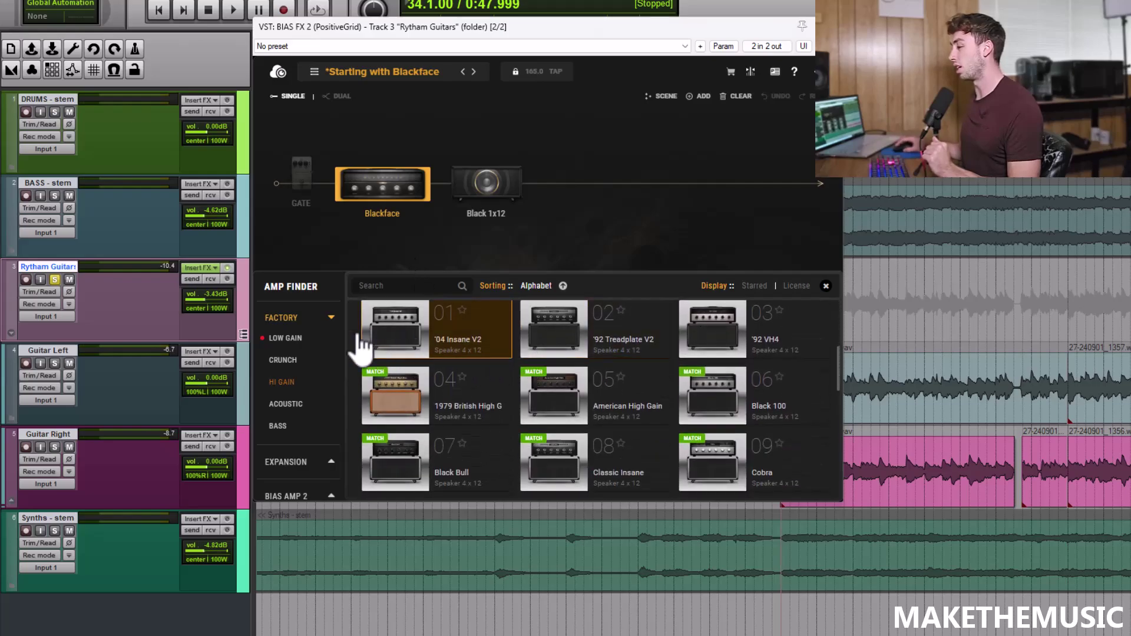
click(482, 360)
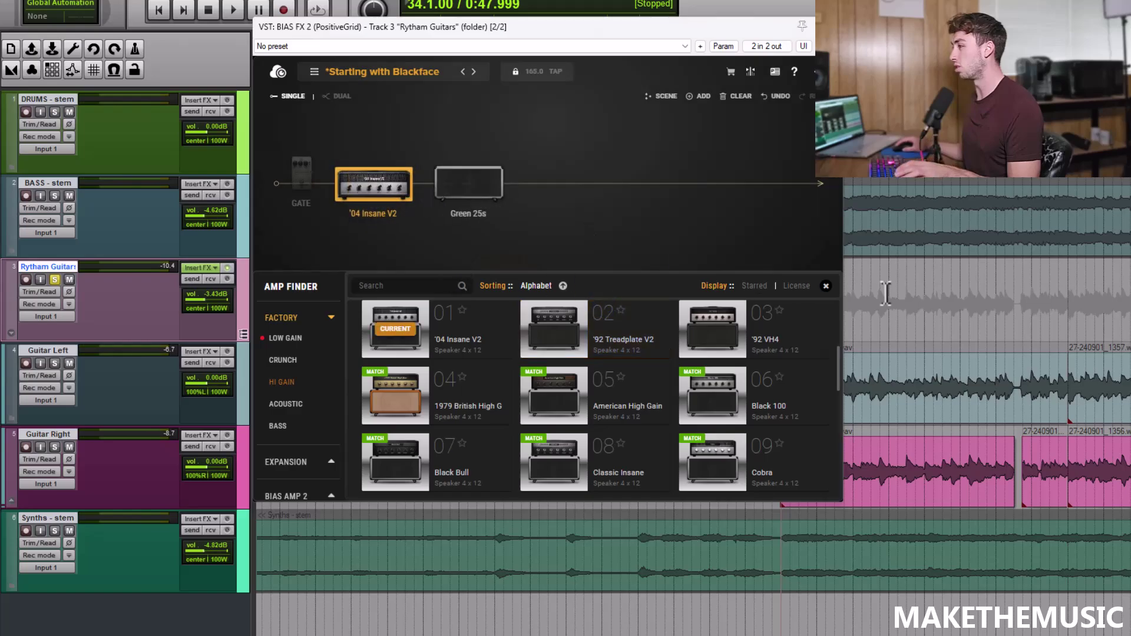
click(825, 286)
key(space)
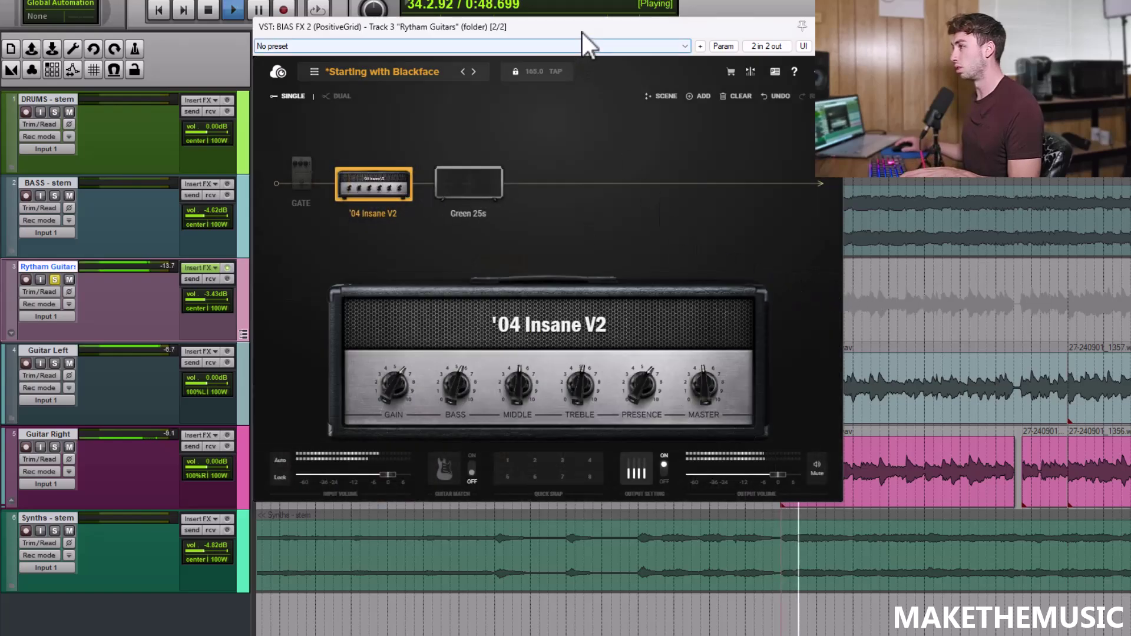
drag(583, 29, 645, 34)
key(space)
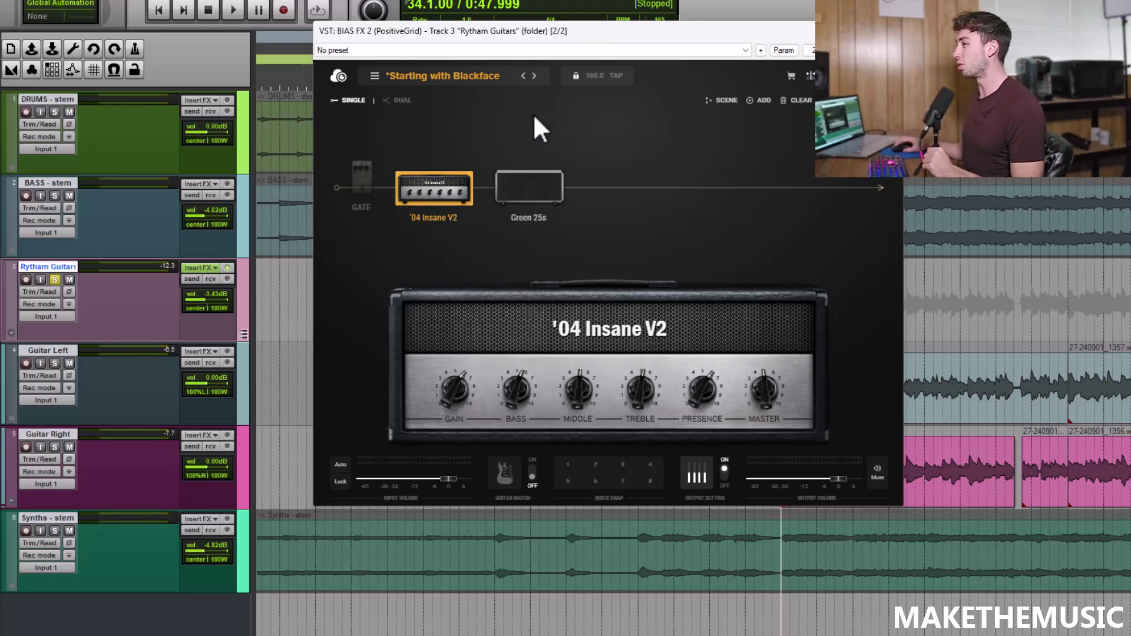
Replace the '04 Insane V2 with American High Gain and audition it.
right_click(435, 199)
click(465, 245)
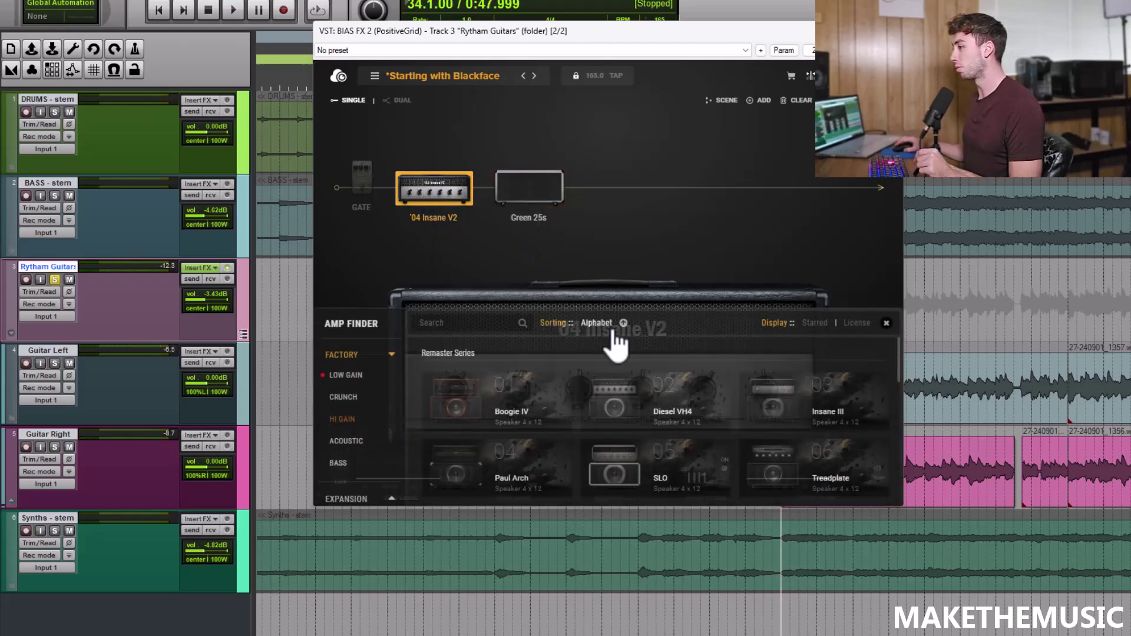
scroll(636, 391, down, 2)
scroll(644, 378, up, 1)
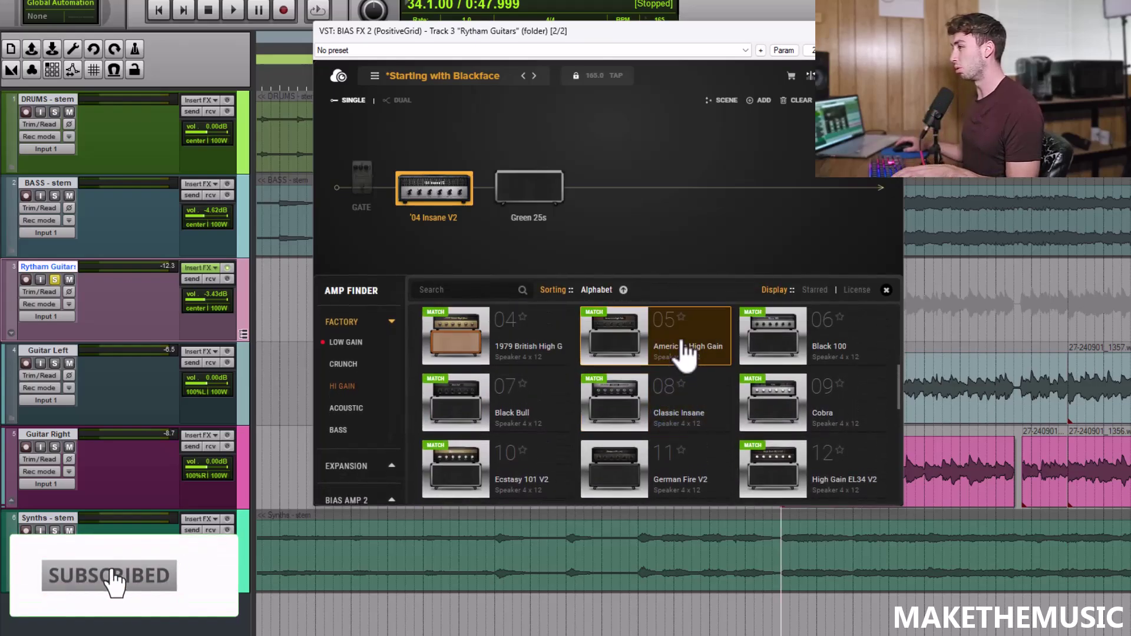
click(681, 353)
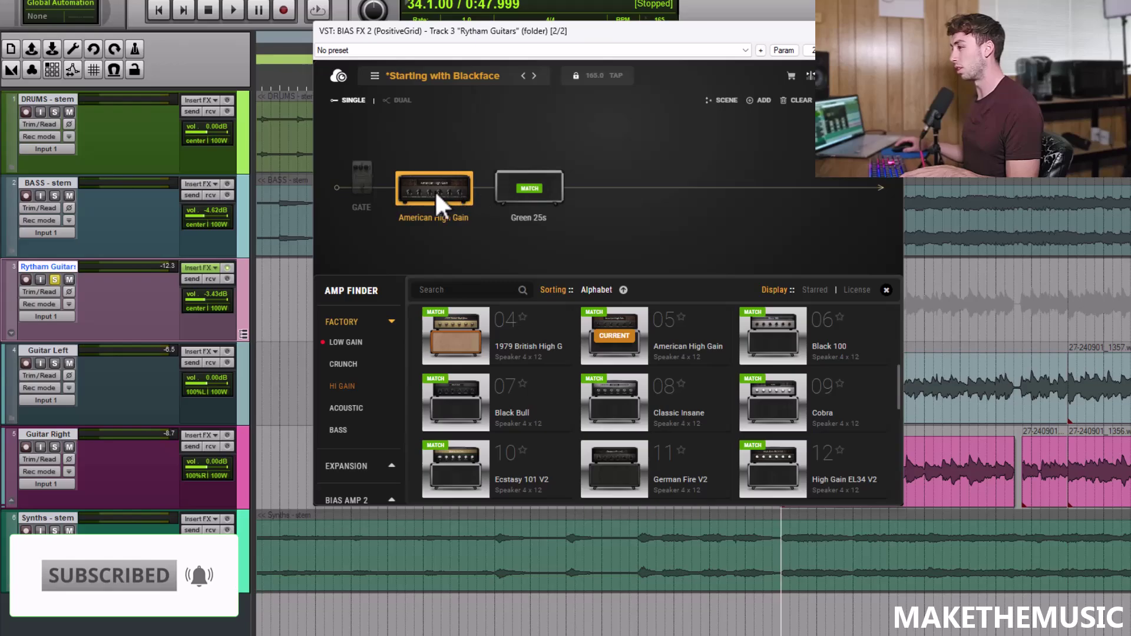
key(space)
scroll(736, 329, down, 3)
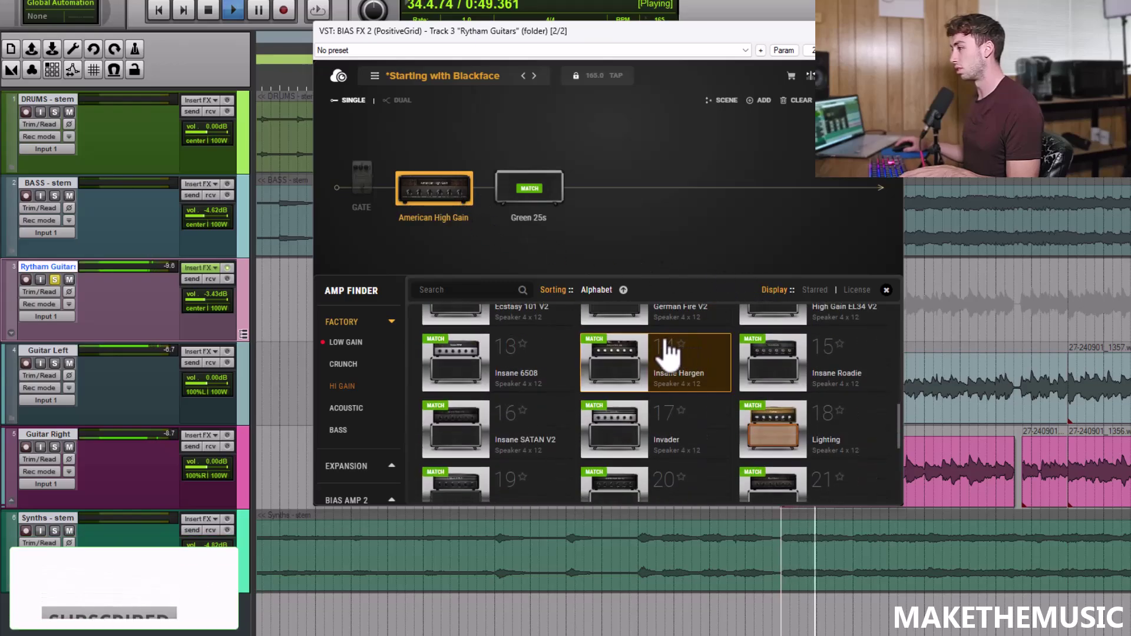
key(space)
scroll(665, 377, down, 4)
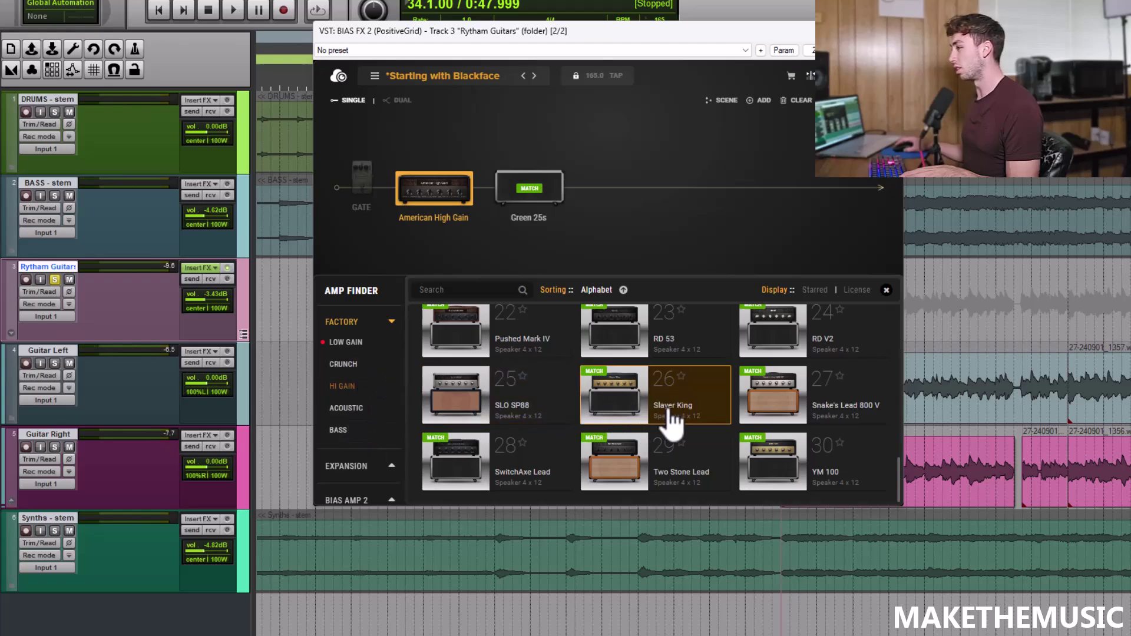
Try YM 100, then load Paul Arch and start playback.
click(766, 463)
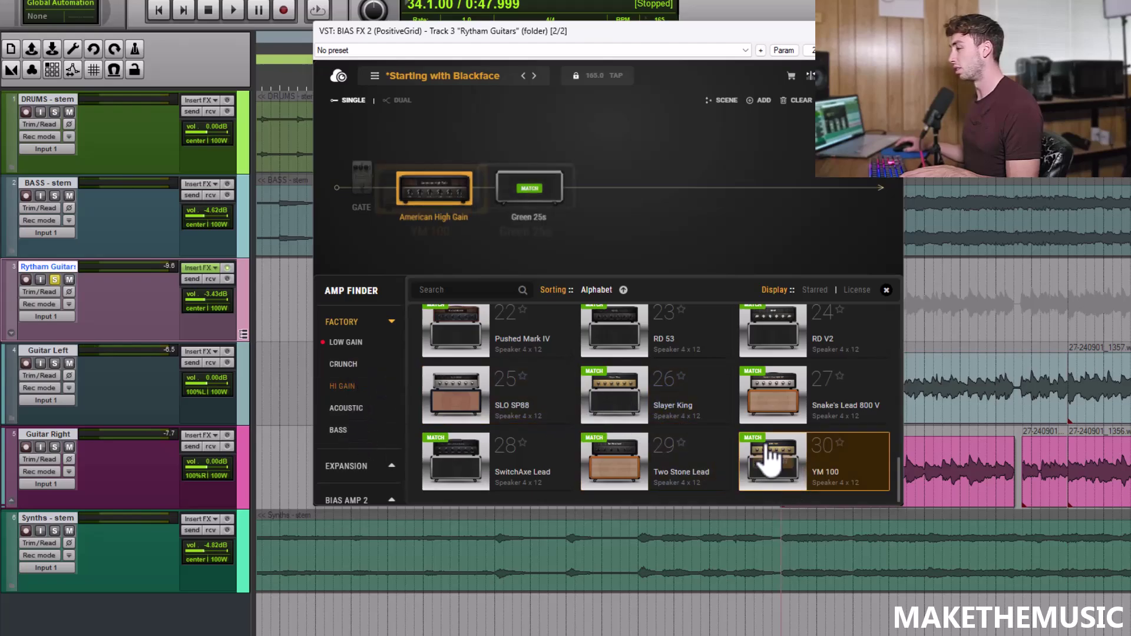
scroll(589, 434, up, 1)
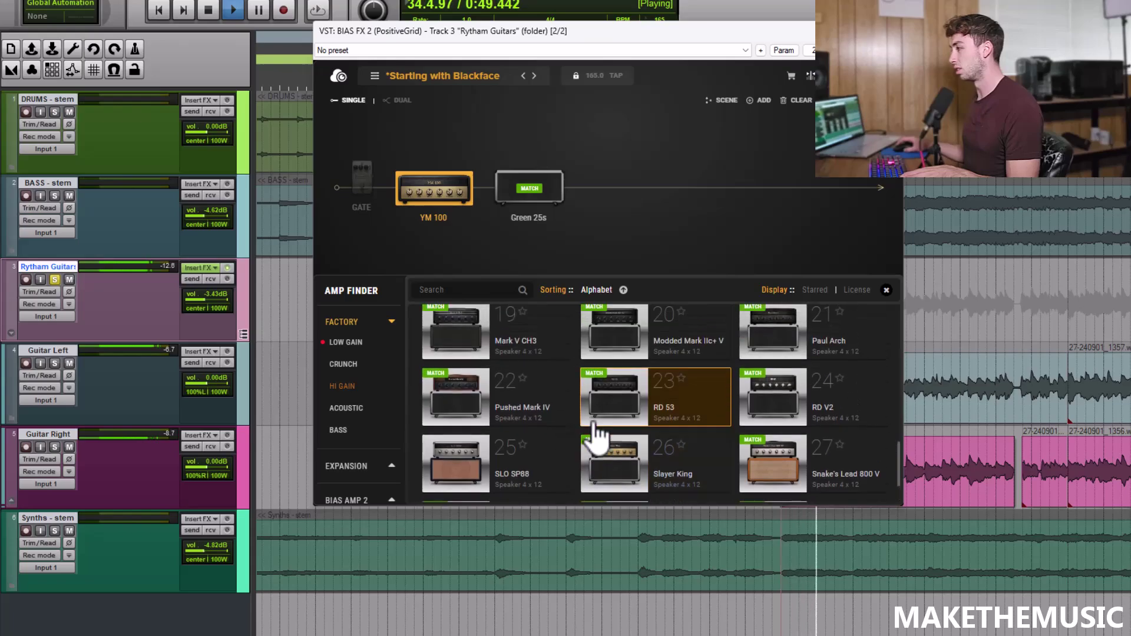
scroll(591, 434, down, 1)
scroll(710, 406, up, 2)
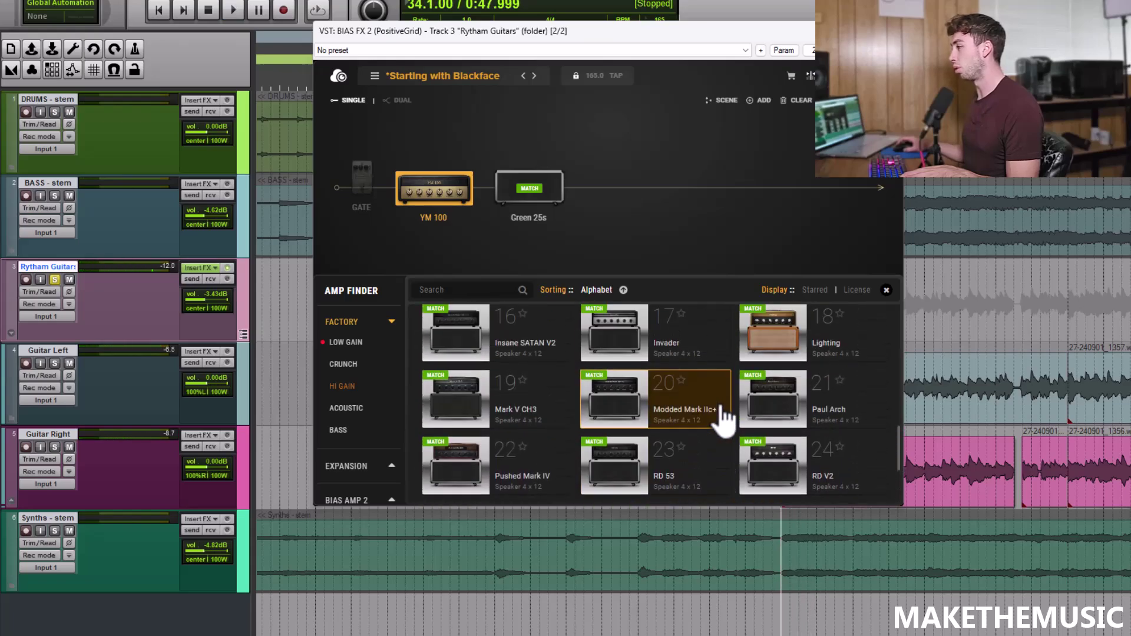
click(788, 405)
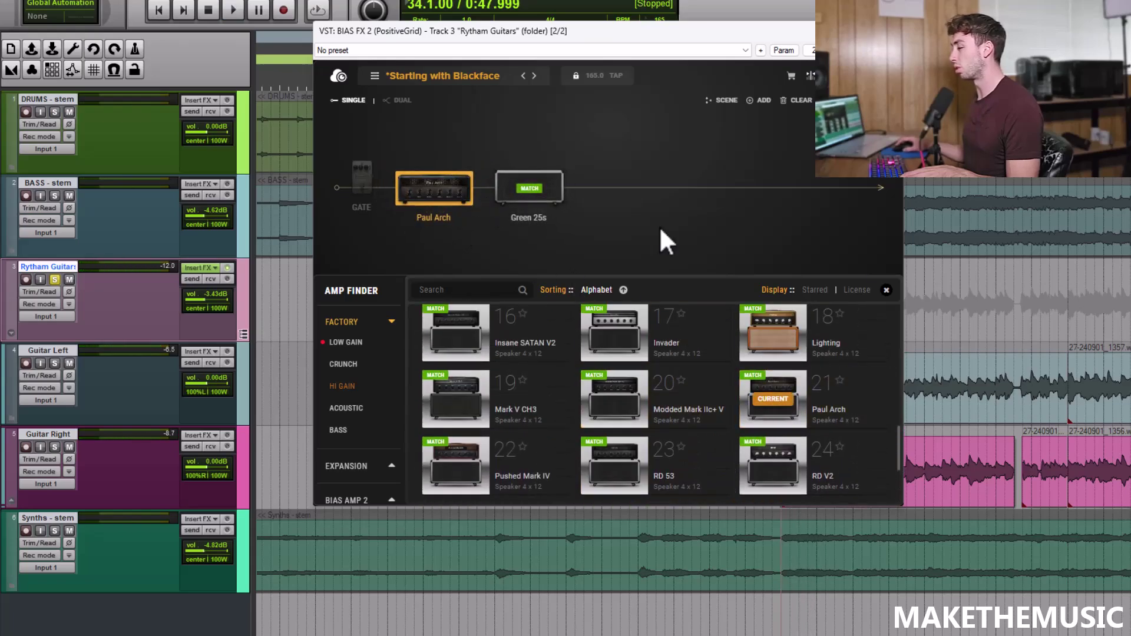
scroll(872, 277, down, 2)
key(space)
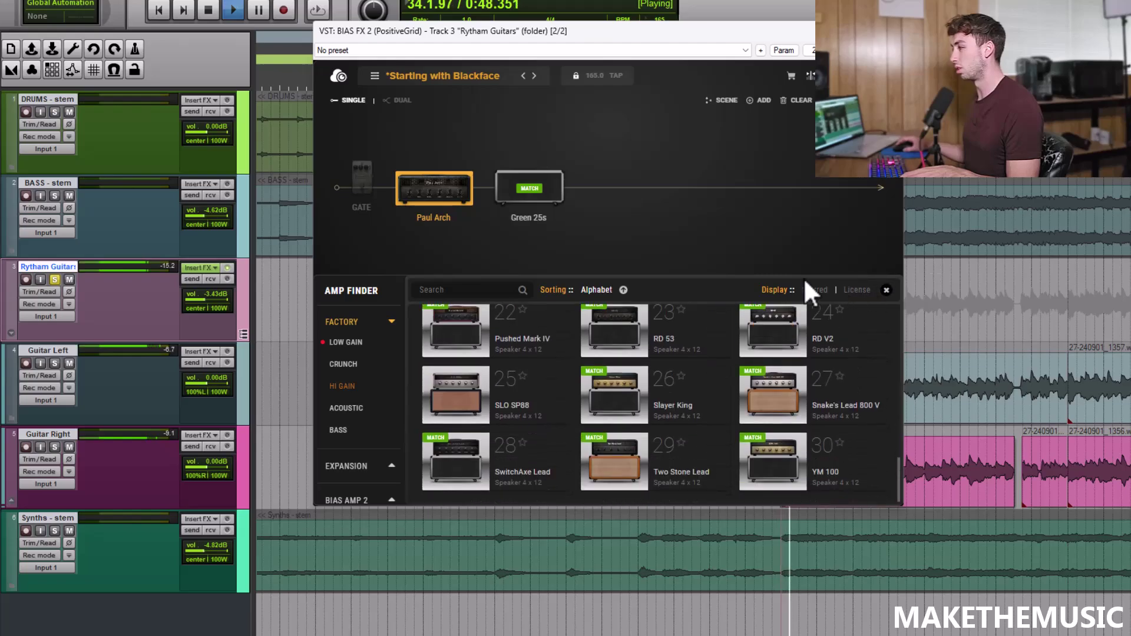
Check the Paul Arch controls and Green 25s cab settings, then reopen the amp browser.
click(886, 290)
mouse_move(466, 413)
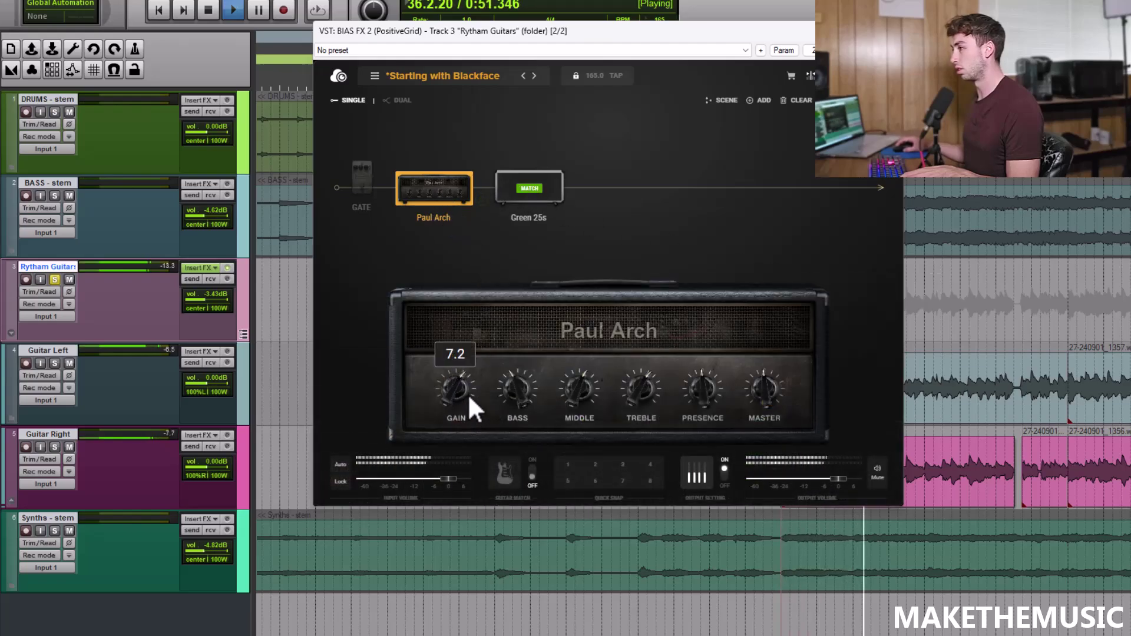
click(539, 200)
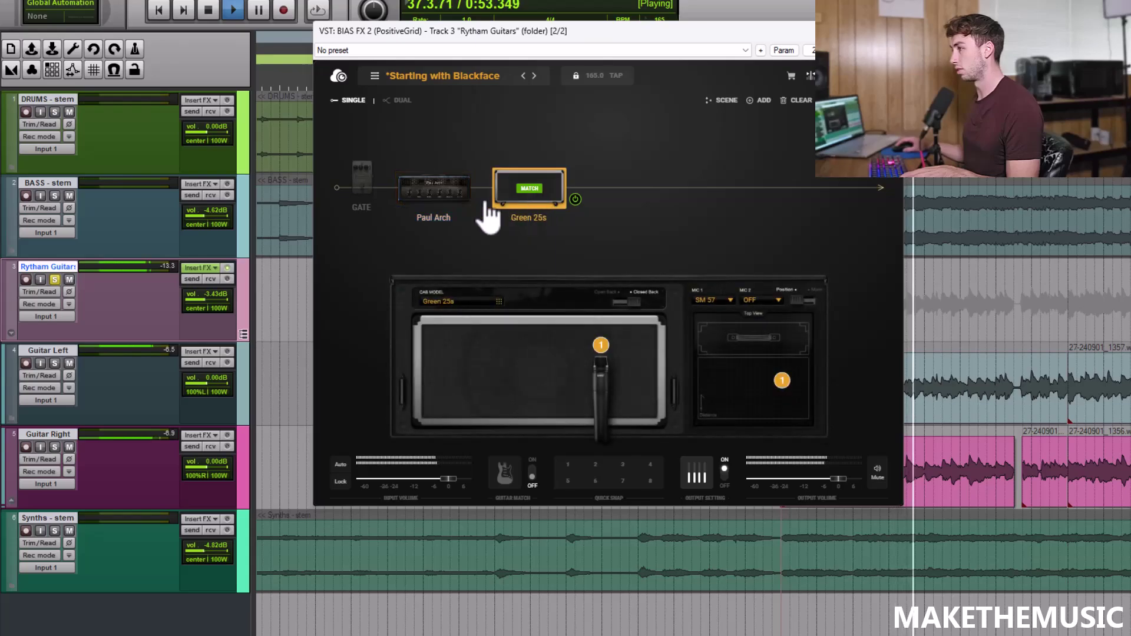
key(space)
click(447, 205)
right_click(443, 201)
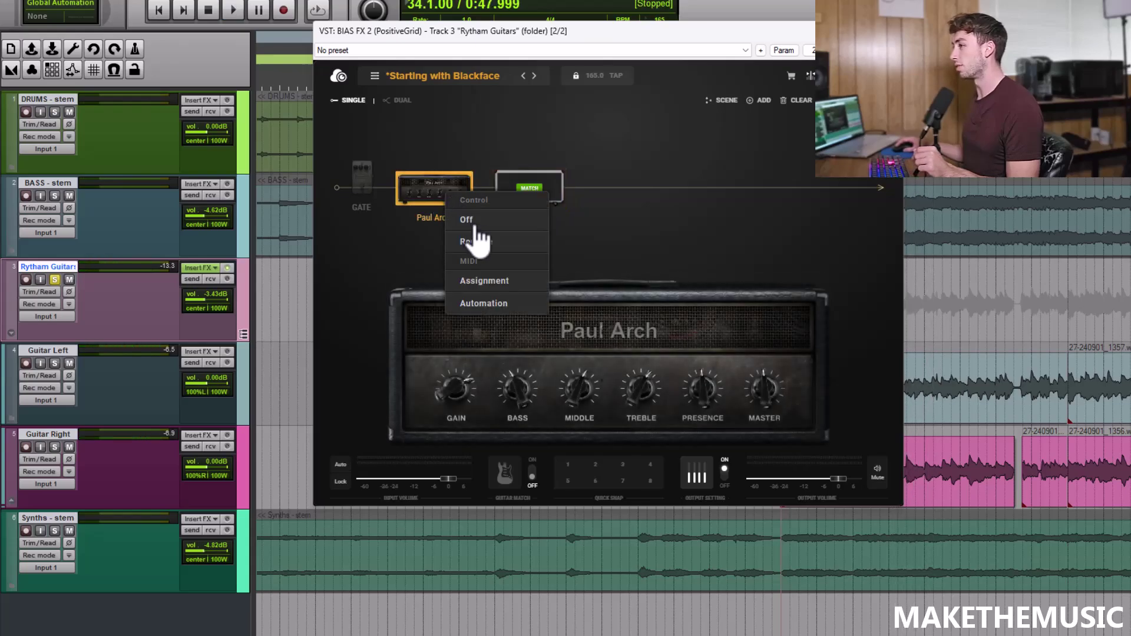
click(478, 247)
Audition the Insane SATAN V2 and Insane Hargen amps.
scroll(511, 389, up, 1)
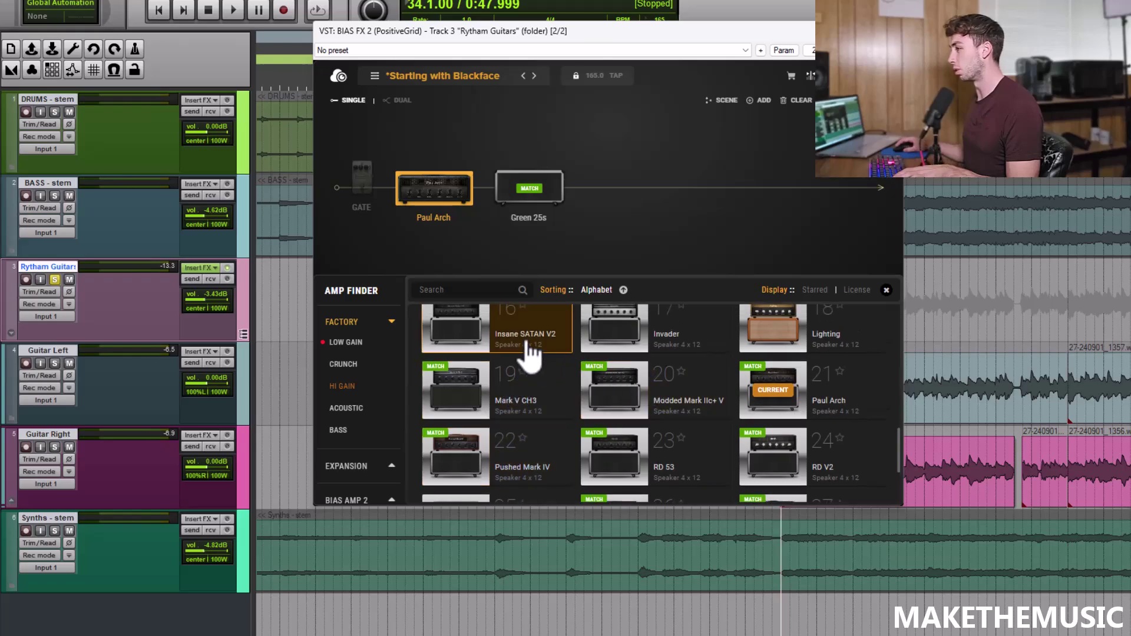
click(530, 345)
scroll(550, 396, up, 2)
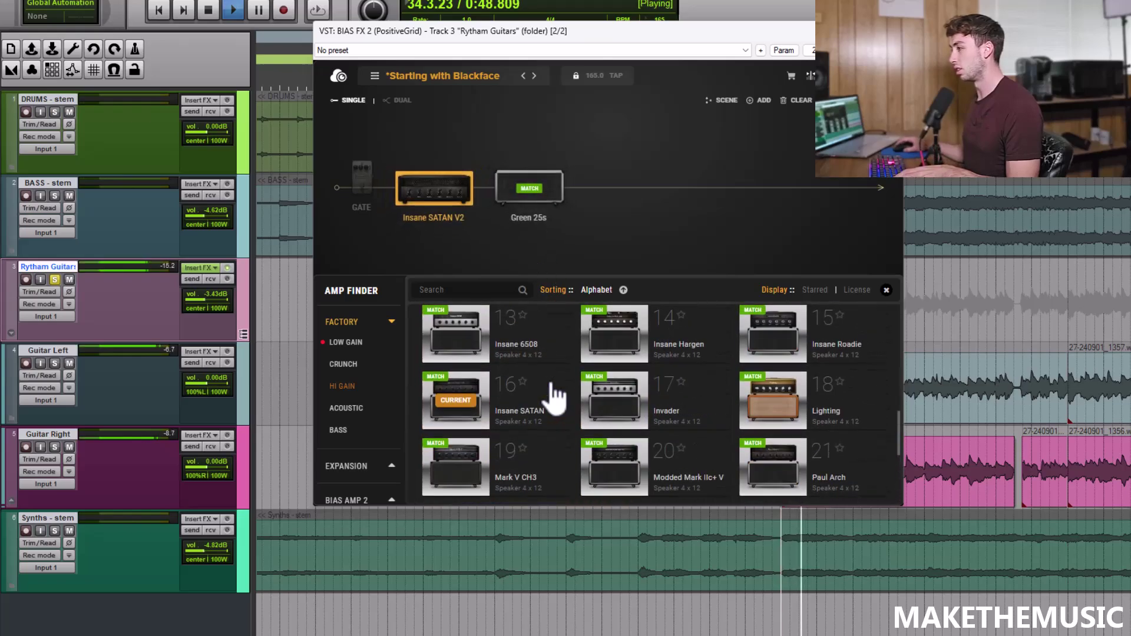
scroll(625, 383, down, 3)
scroll(642, 382, up, 2)
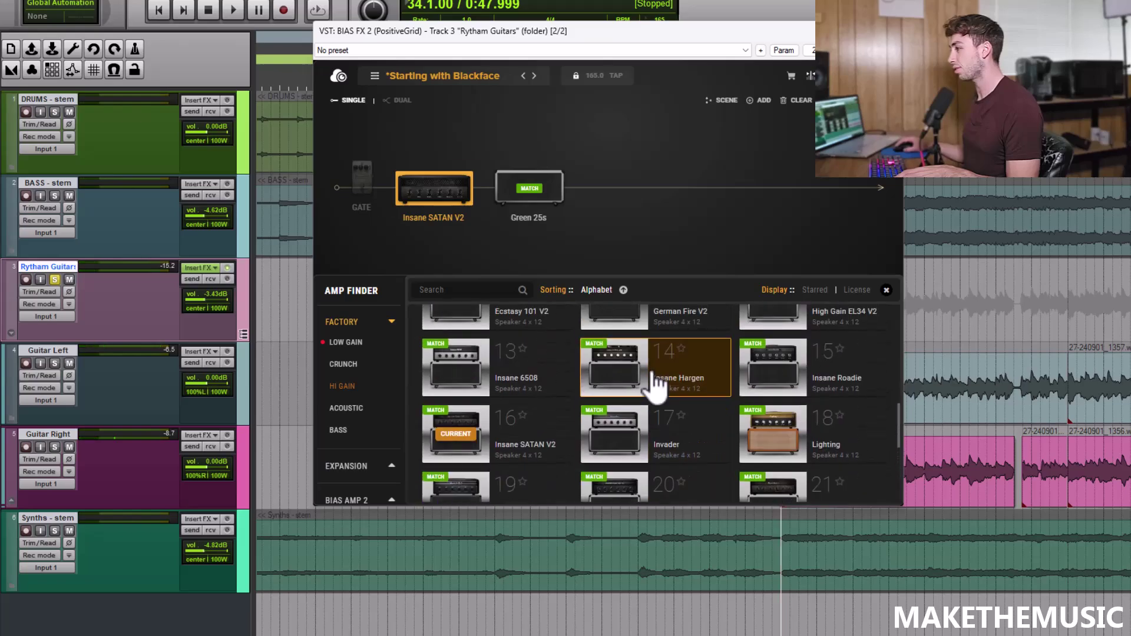
click(656, 386)
scroll(656, 380, down, 3)
key(space)
scroll(668, 403, up, 1)
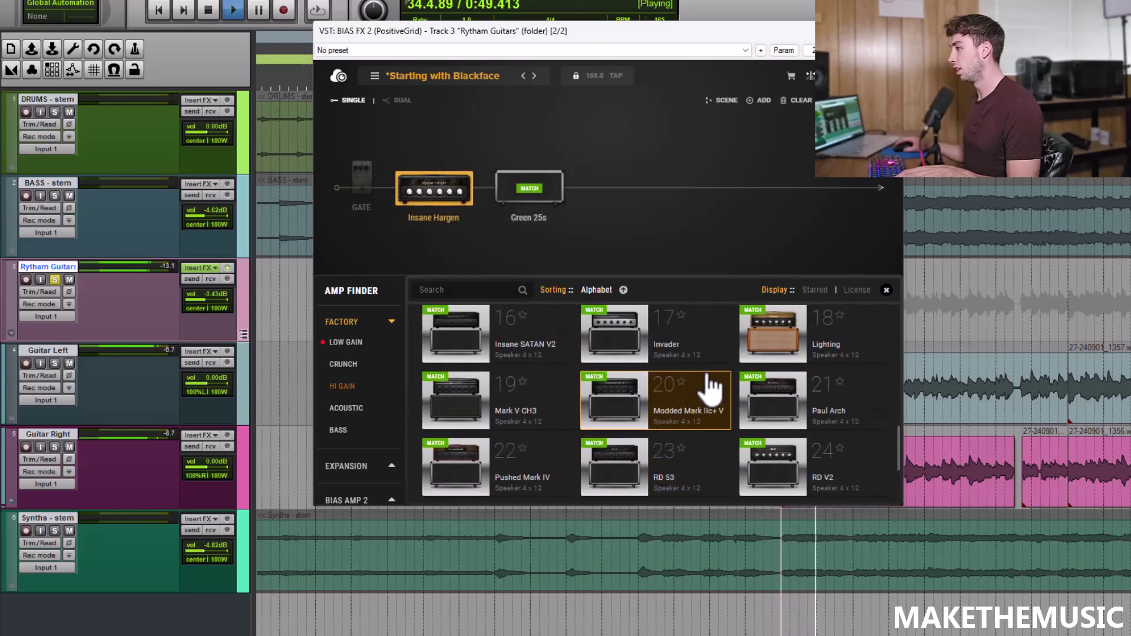
key(space)
Switch to the Invader amp and audition it.
scroll(707, 386, down, 1)
scroll(719, 392, up, 1)
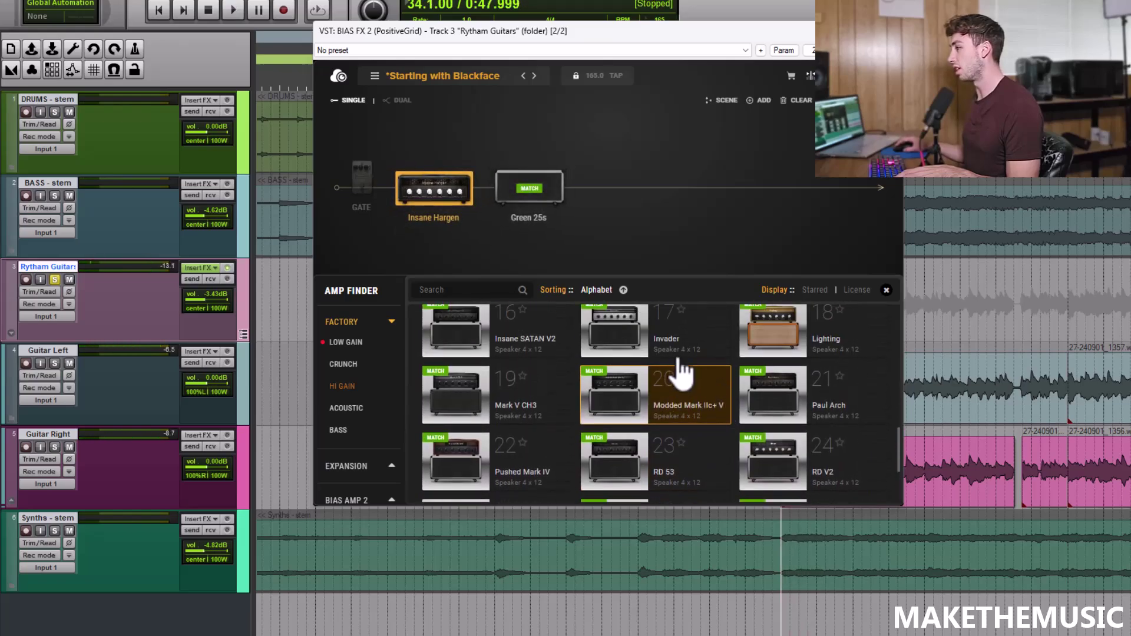
scroll(680, 373, up, 1)
click(665, 371)
scroll(668, 374, down, 3)
key(space)
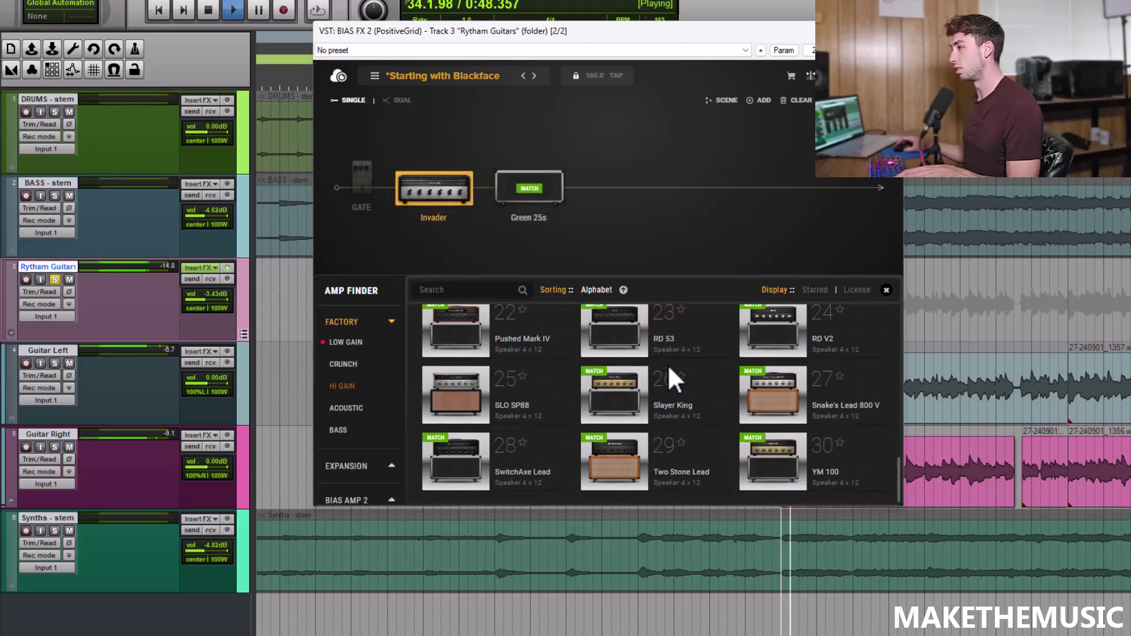
scroll(702, 397, up, 3)
scroll(705, 398, up, 1)
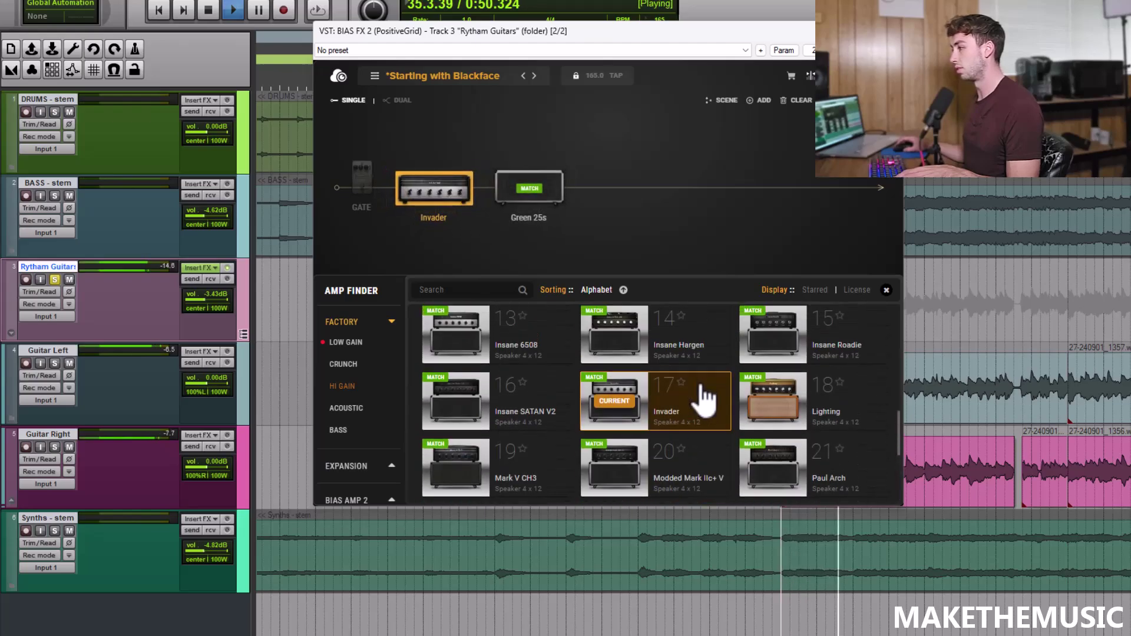
key(space)
Switch to the Lighting amp and audition it.
scroll(710, 395, down, 3)
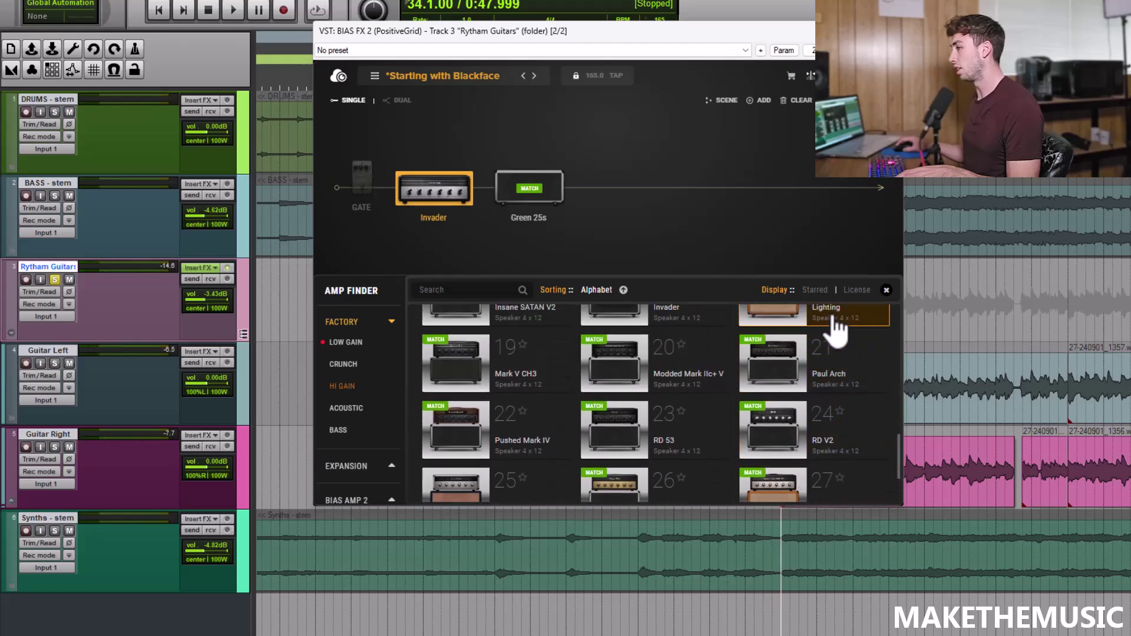
click(837, 324)
scroll(644, 404, down, 5)
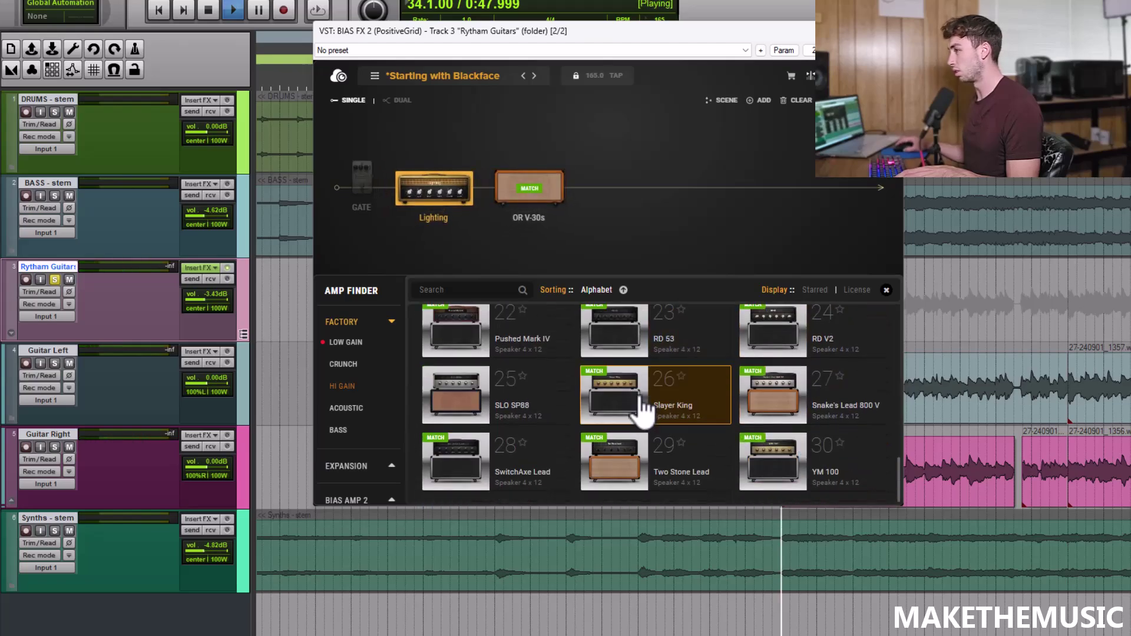
key(space)
scroll(647, 418, up, 8)
scroll(651, 424, up, 8)
key(space)
Load the '92 VH4 amp and play it back.
scroll(648, 427, down, 6)
scroll(648, 427, up, 10)
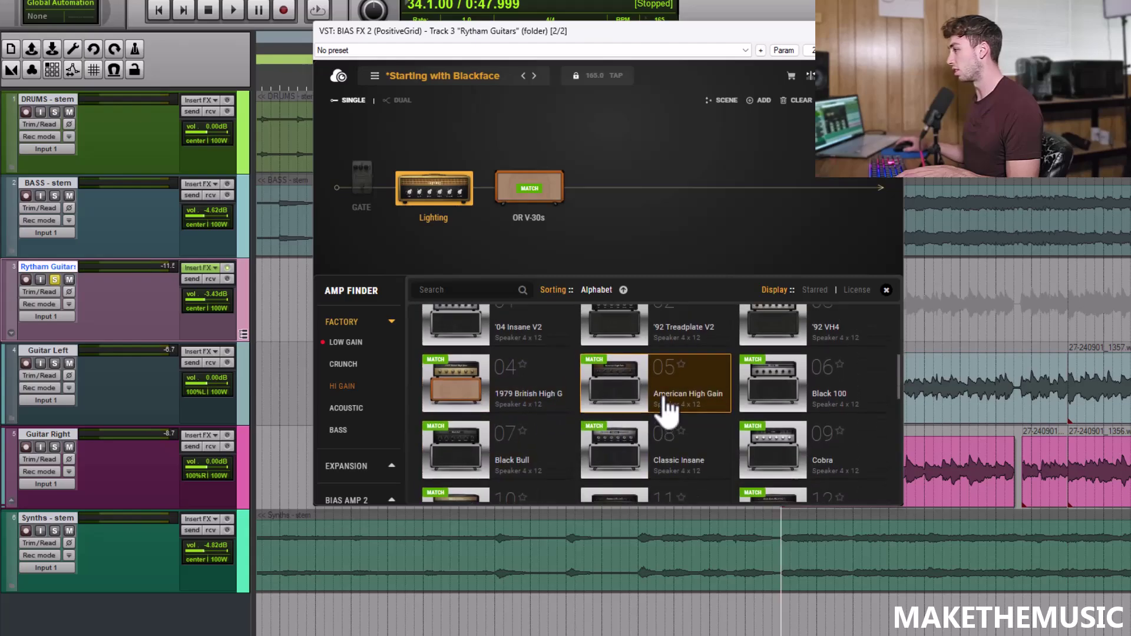
click(798, 394)
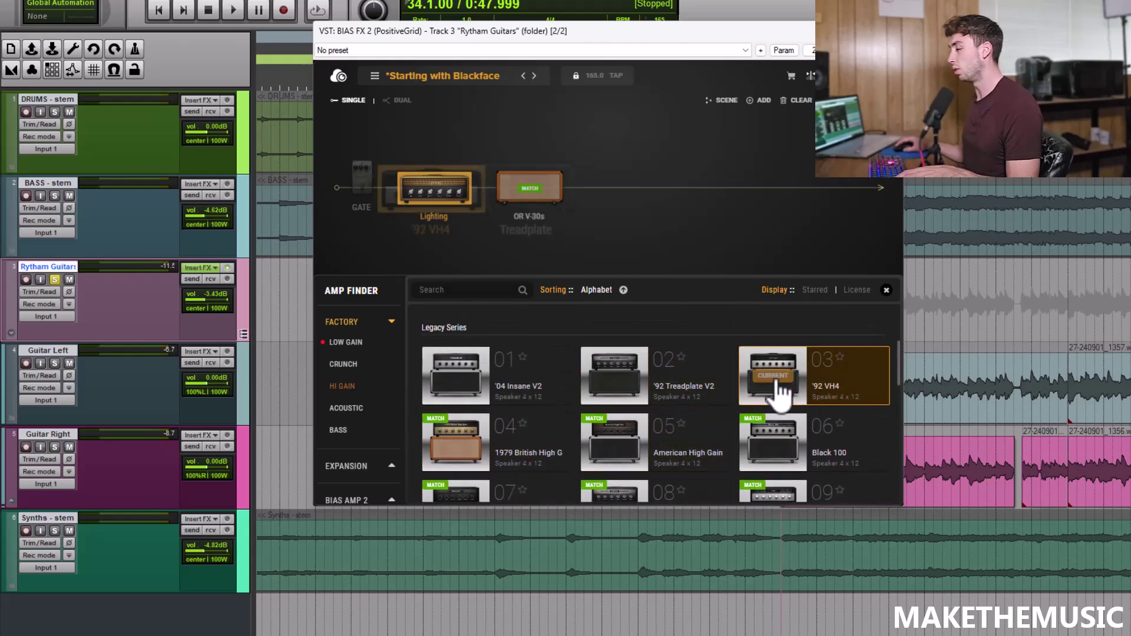
scroll(663, 412, down, 3)
key(space)
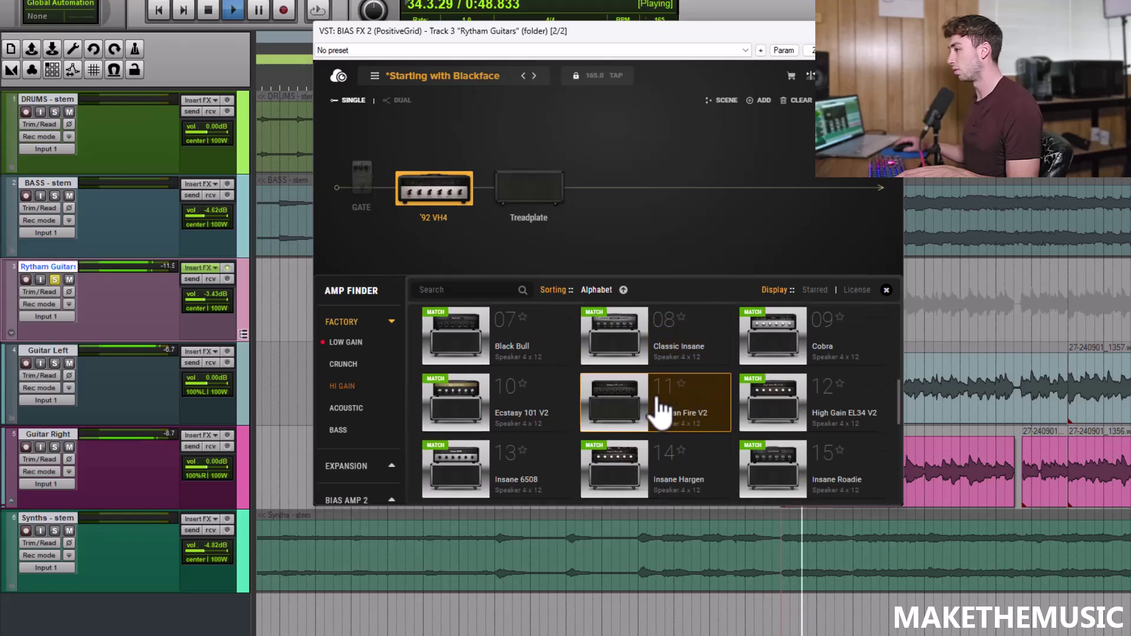
scroll(662, 406, down, 3)
key(space)
Try the Ecstasy 101 V2 and SwitchAxe Lead amps.
scroll(539, 380, up, 3)
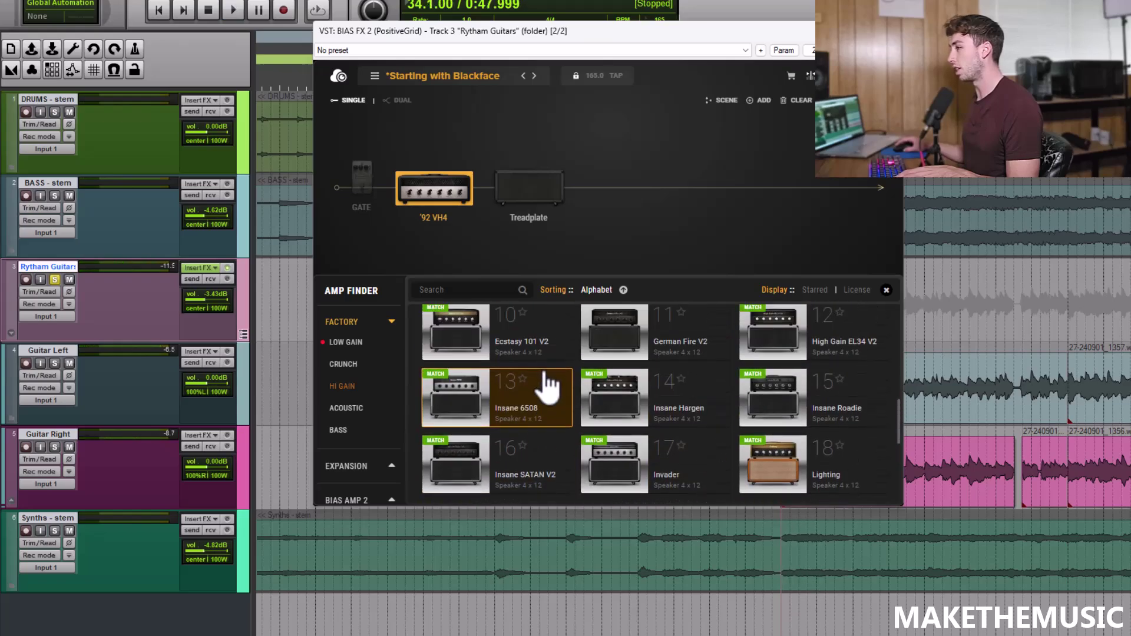
click(530, 388)
scroll(522, 391, down, 3)
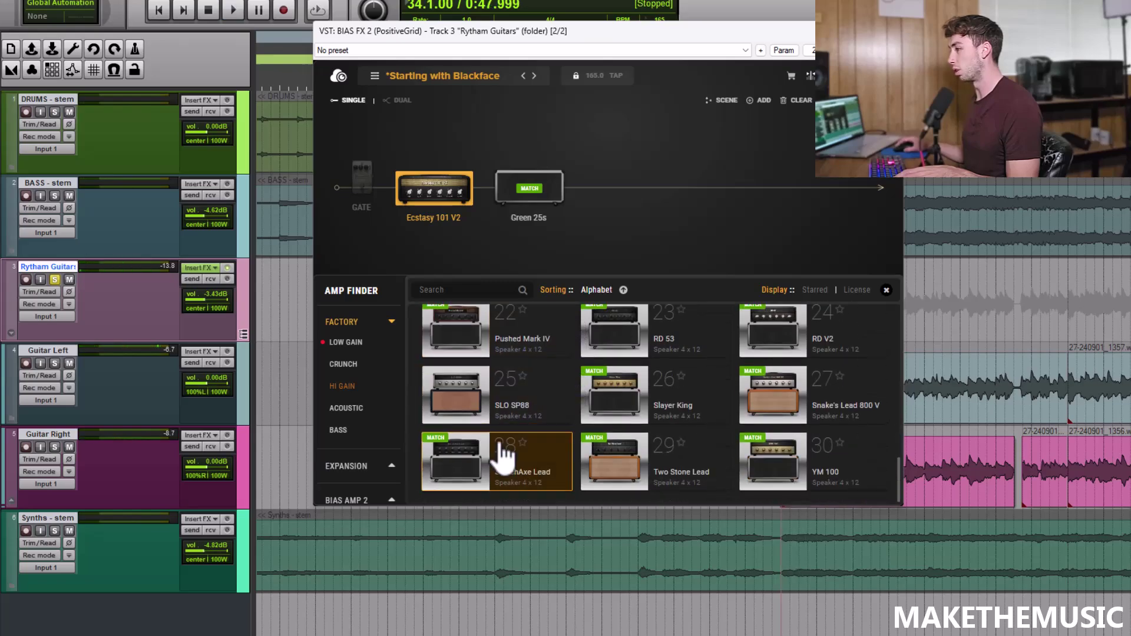
click(510, 457)
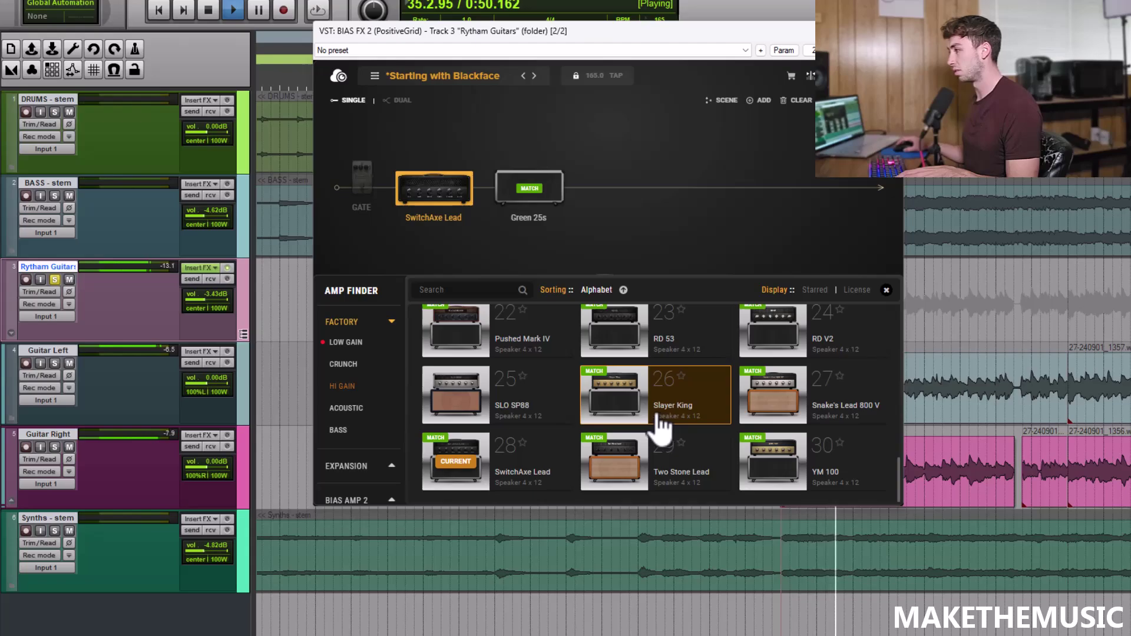
scroll(661, 430, up, 2)
key(space)
Reload the Paul Arch amp and audition it.
scroll(648, 434, down, 2)
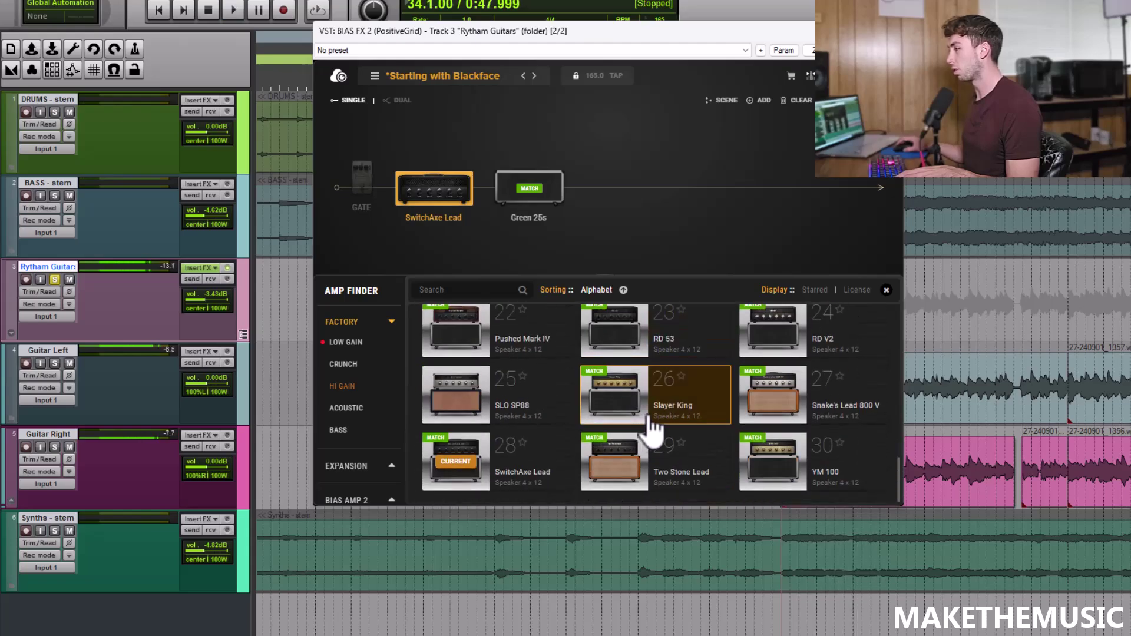
scroll(649, 434, up, 2)
click(786, 412)
scroll(736, 400, down, 2)
key(space)
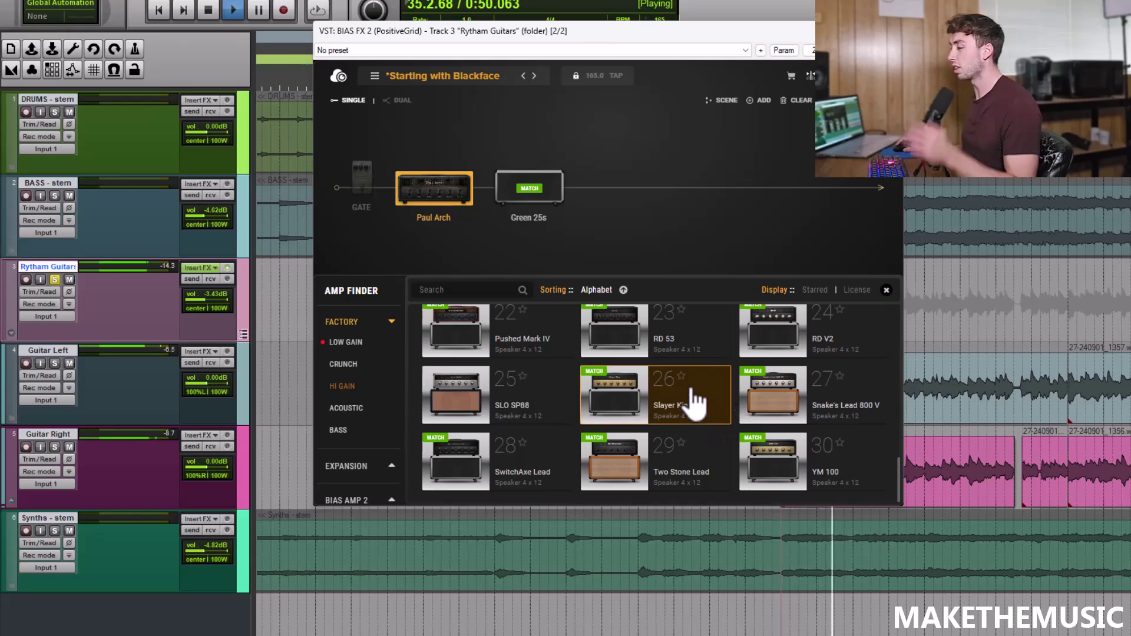
key(space)
Open the Cab Finder to replace the Green 25s cab behind Paul Arch.
click(524, 187)
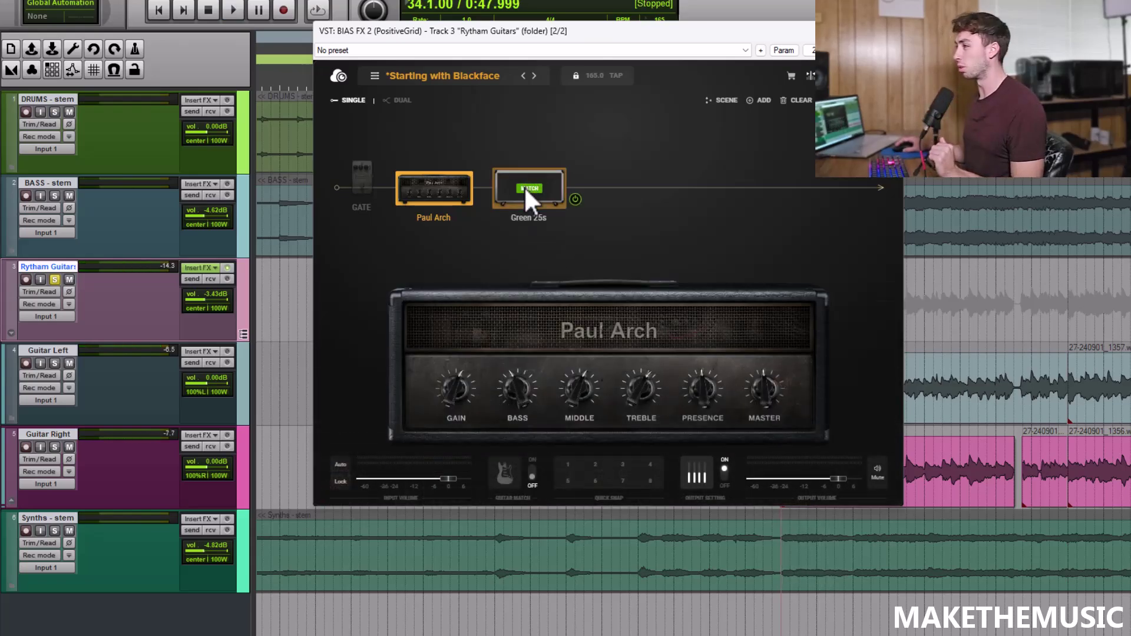
click(524, 188)
right_click(539, 200)
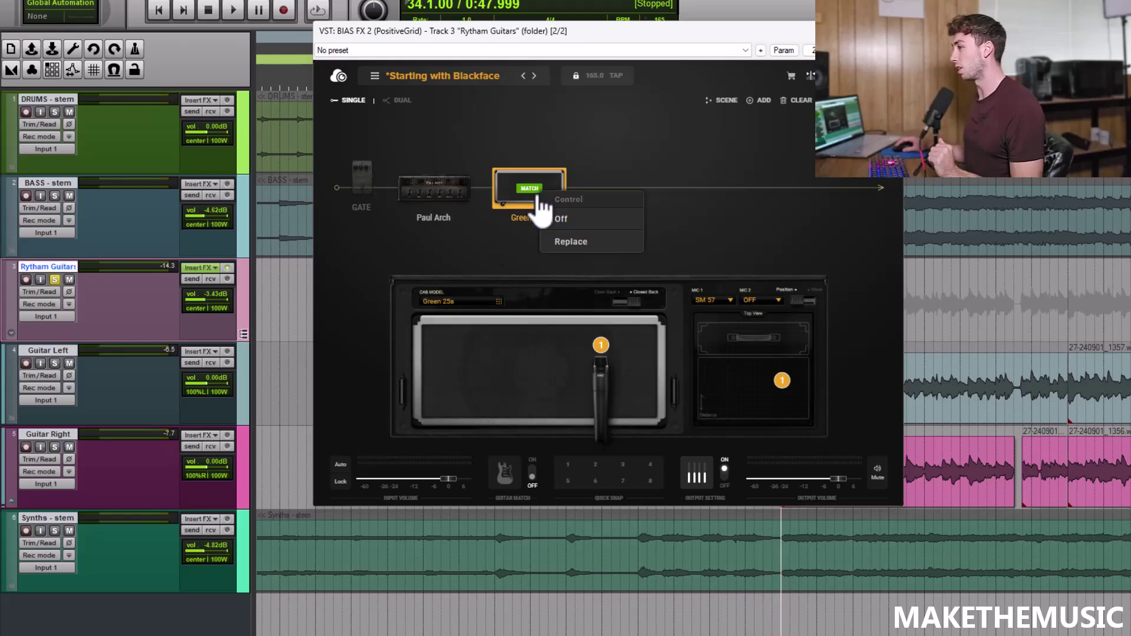
click(563, 241)
Audition the Rectifier, Thrasher, ENG, Celest T-75s and Celest V-30s cabs during playback.
scroll(574, 377, down, 5)
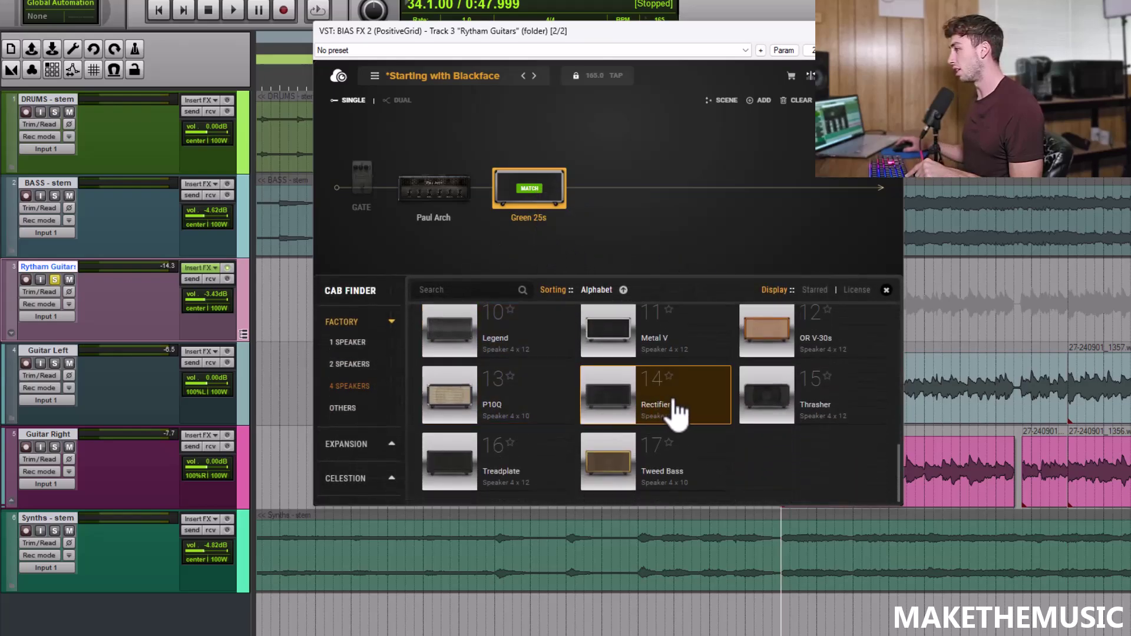
scroll(676, 412, up, 2)
click(655, 451)
scroll(695, 459, down, 2)
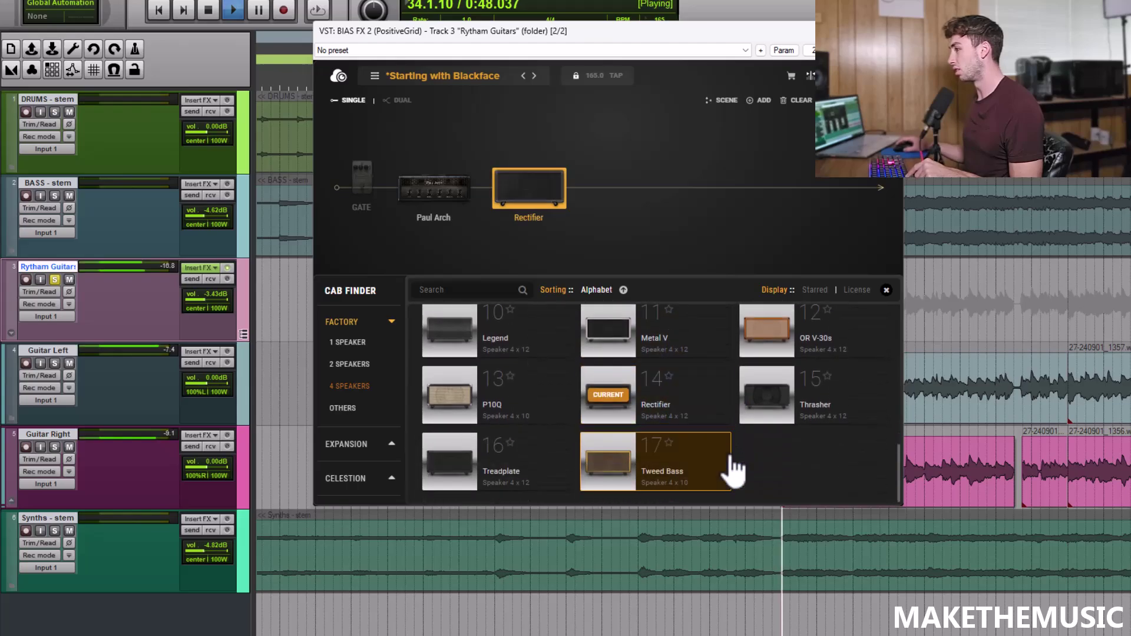
click(807, 406)
key(space)
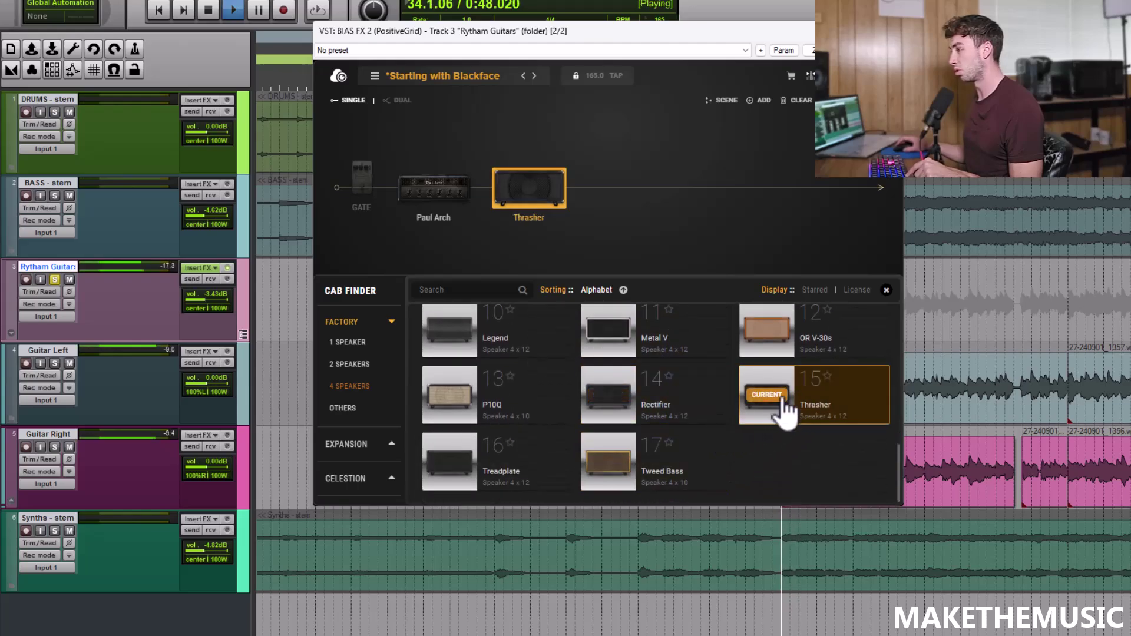
scroll(637, 426, up, 4)
click(515, 413)
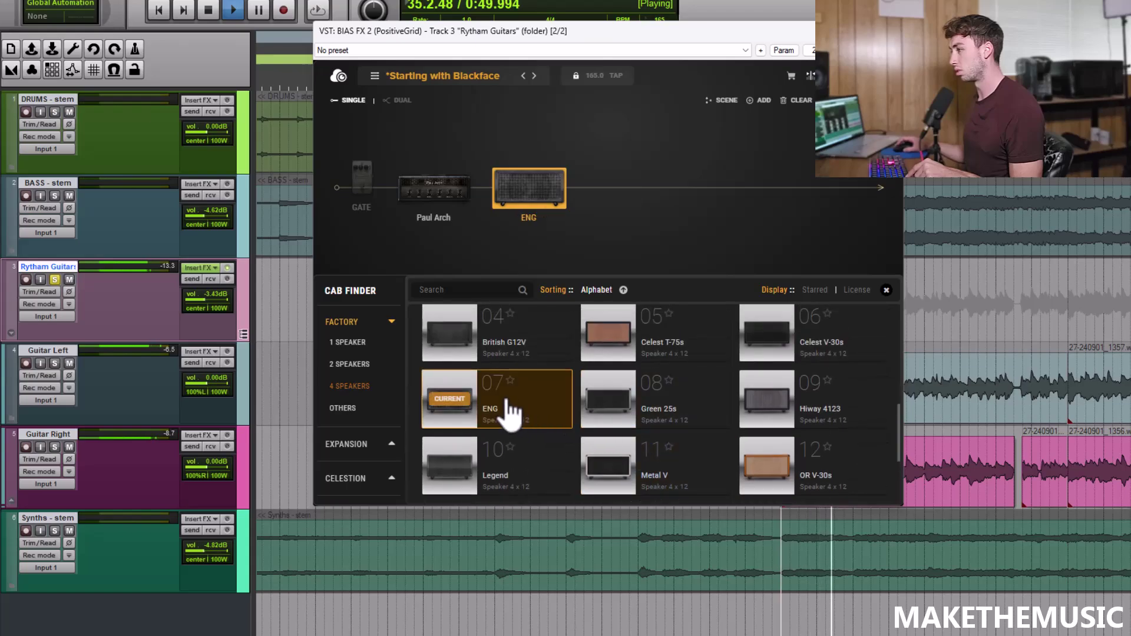
scroll(550, 421, up, 2)
click(642, 420)
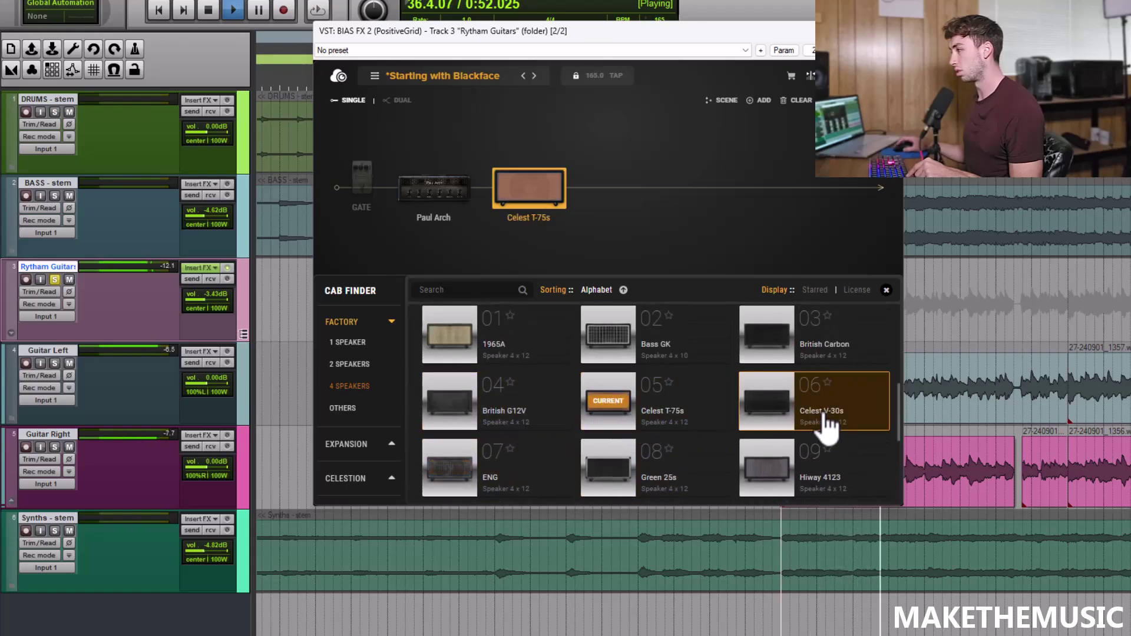
click(828, 429)
scroll(801, 418, up, 2)
Try British Carbon, Bass GK, 1965A, British G12V, Green 25s, Rectifier, P10Q and Treadplate, settling on Legend.
click(779, 412)
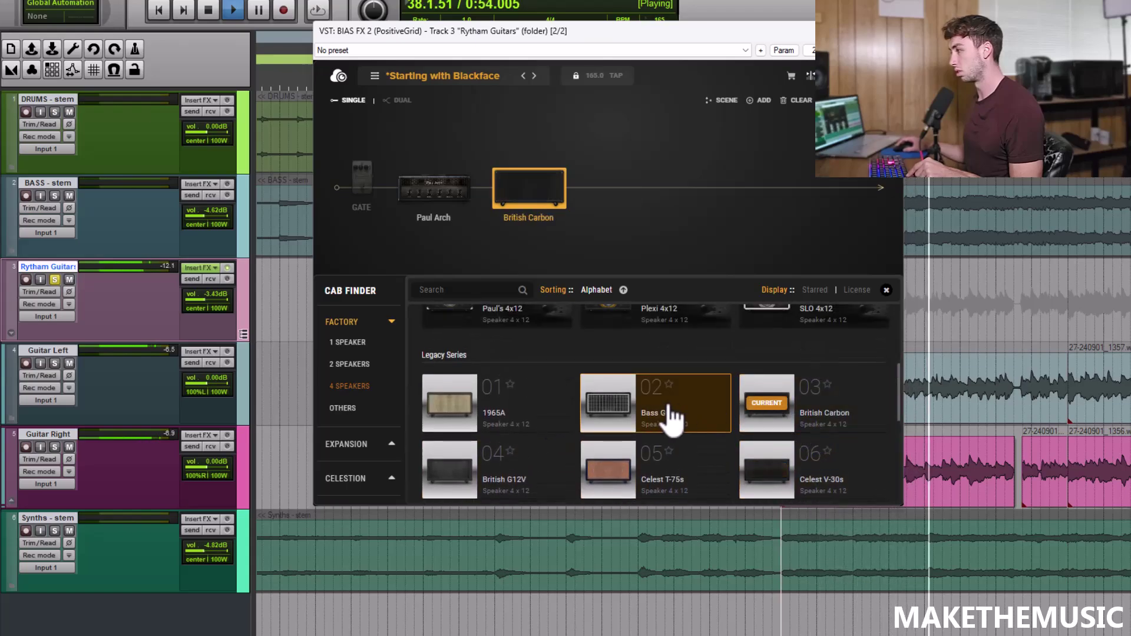
click(671, 413)
click(541, 433)
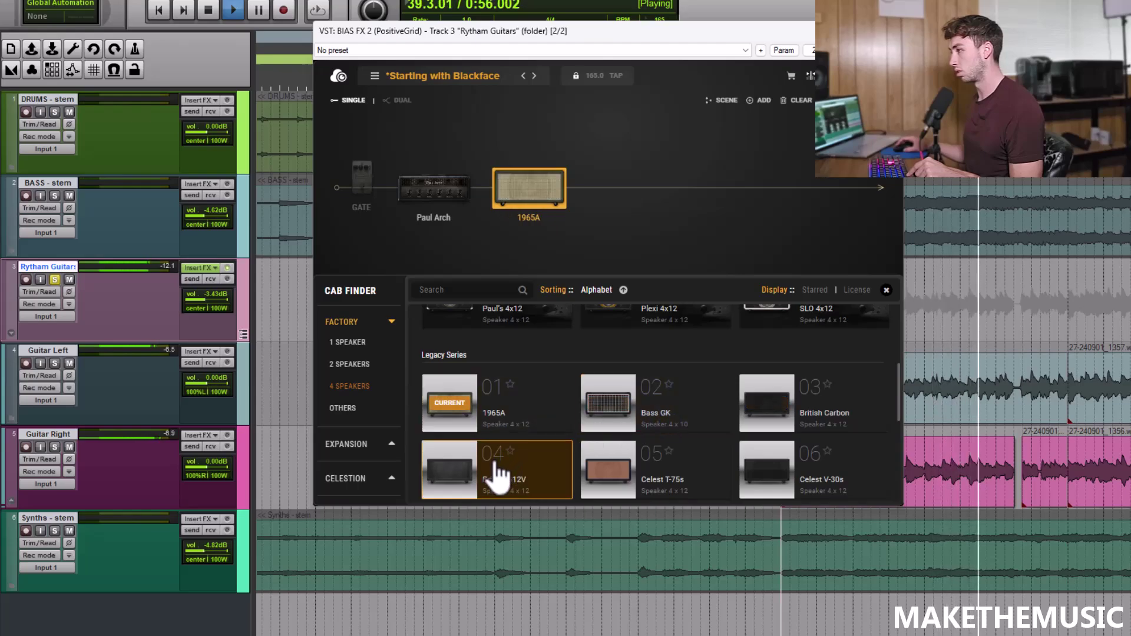
click(499, 465)
scroll(530, 442, down, 3)
click(638, 413)
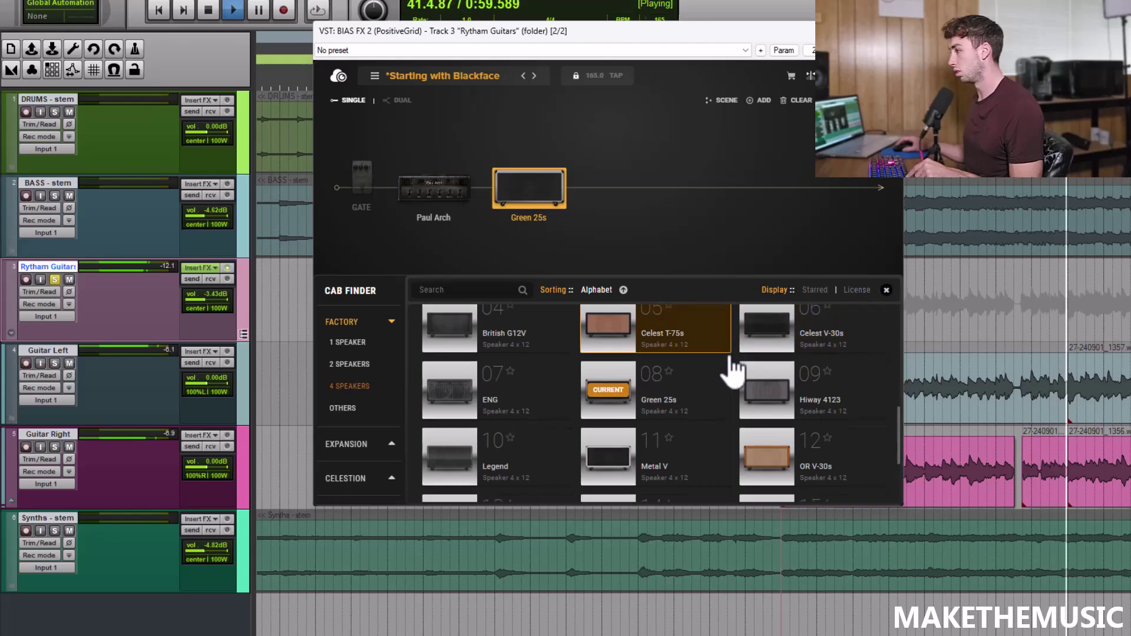
scroll(725, 383, down, 3)
click(668, 403)
key(space)
key(space)
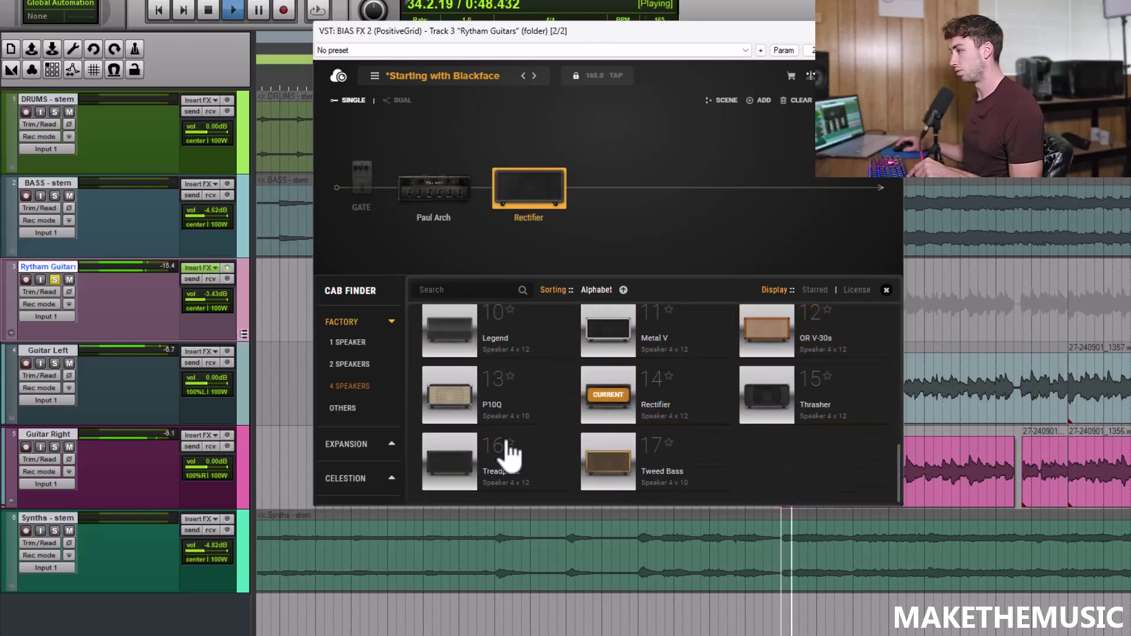
click(497, 405)
click(487, 452)
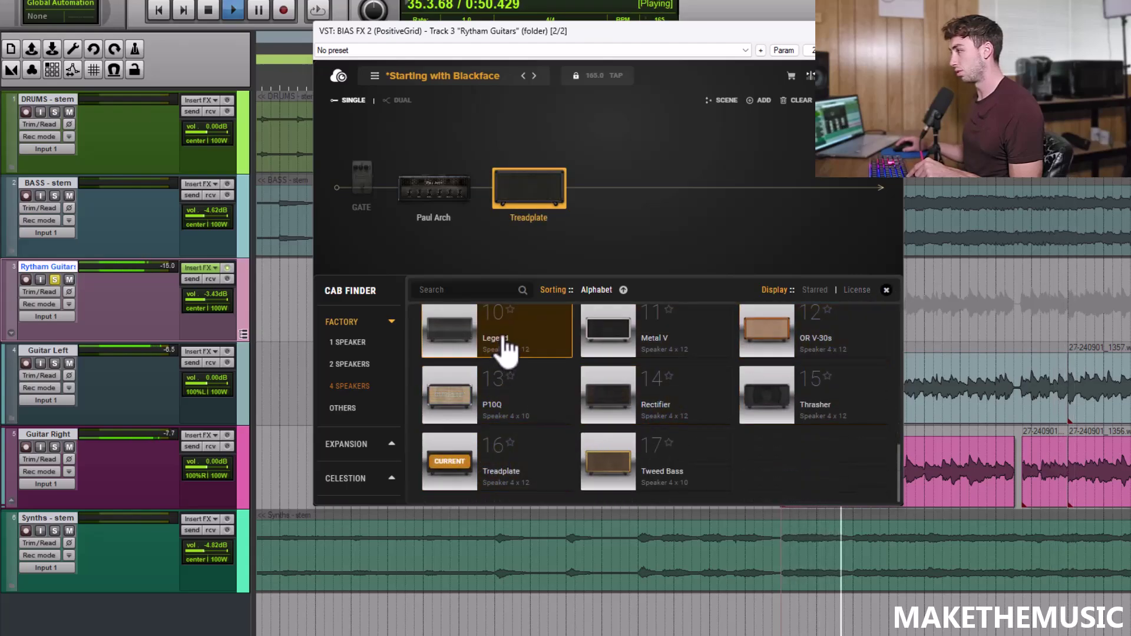
click(480, 333)
Stop playback and reload Paul Arch from the Amp Finder to restore its matched Green 25s cab.
click(886, 289)
key(space)
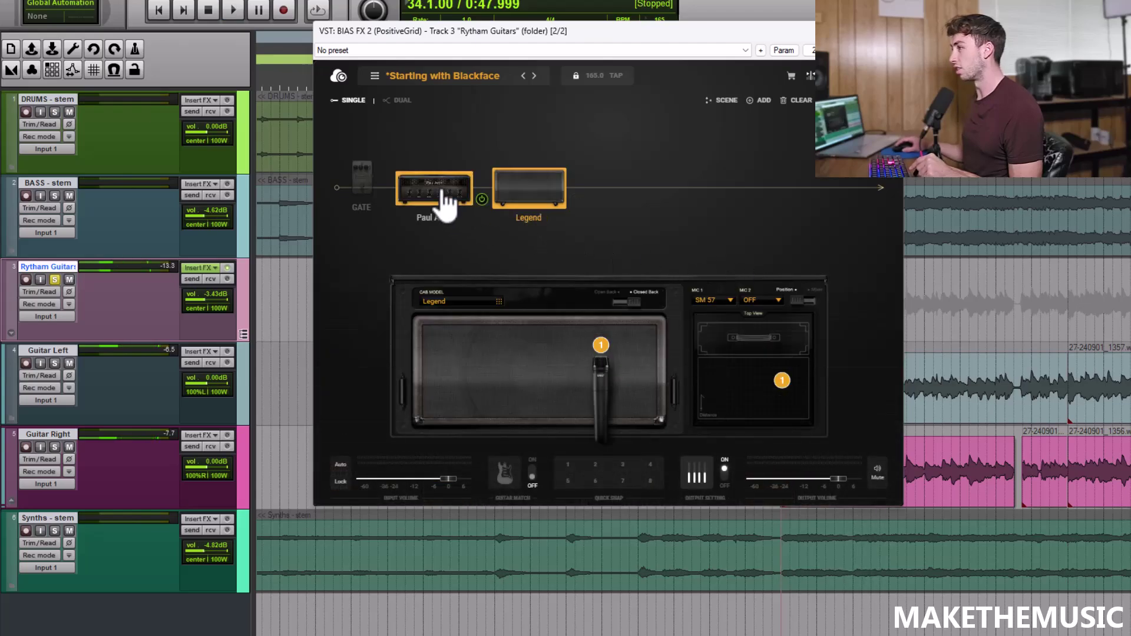
click(437, 192)
click(475, 242)
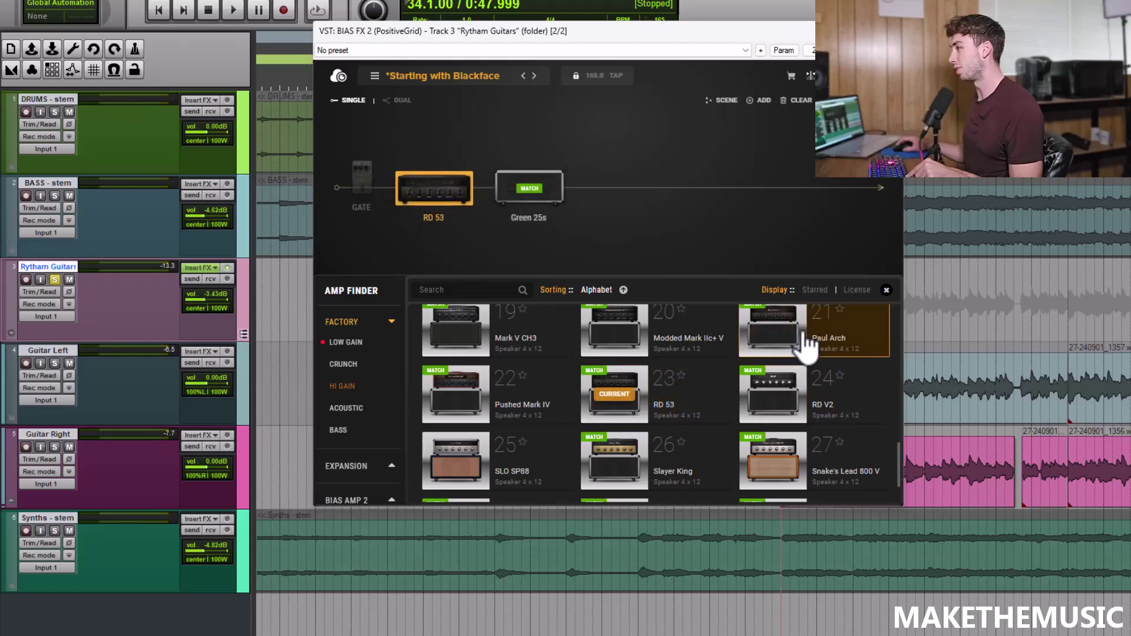
click(783, 336)
click(713, 235)
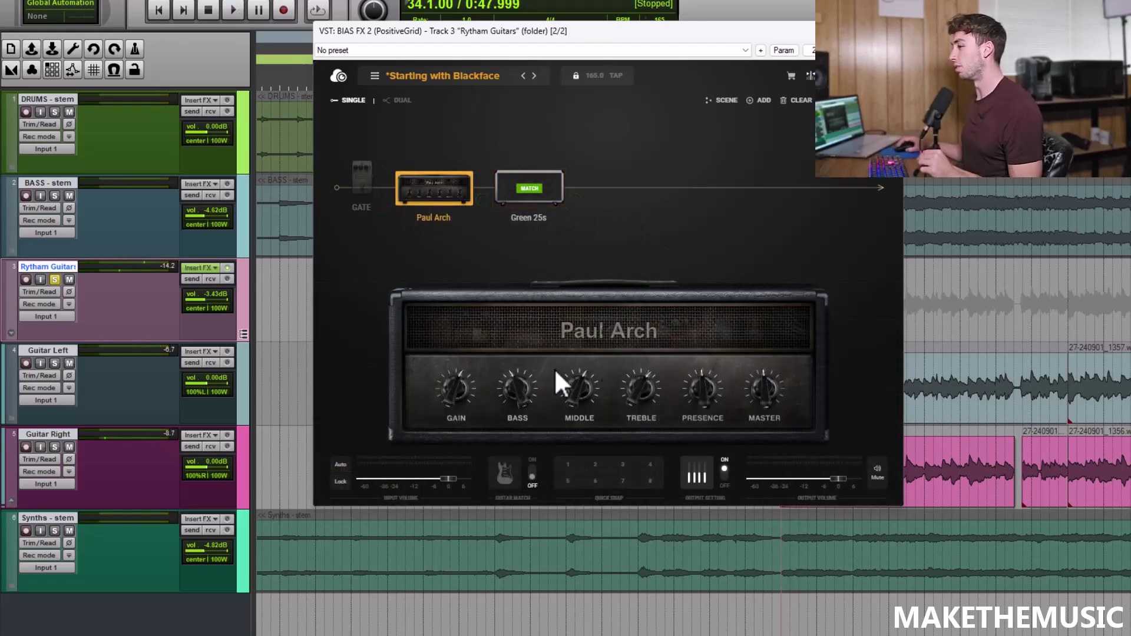
Drag the 808OD drive pedal into the chain before Paul Arch and show its knobs.
click(764, 100)
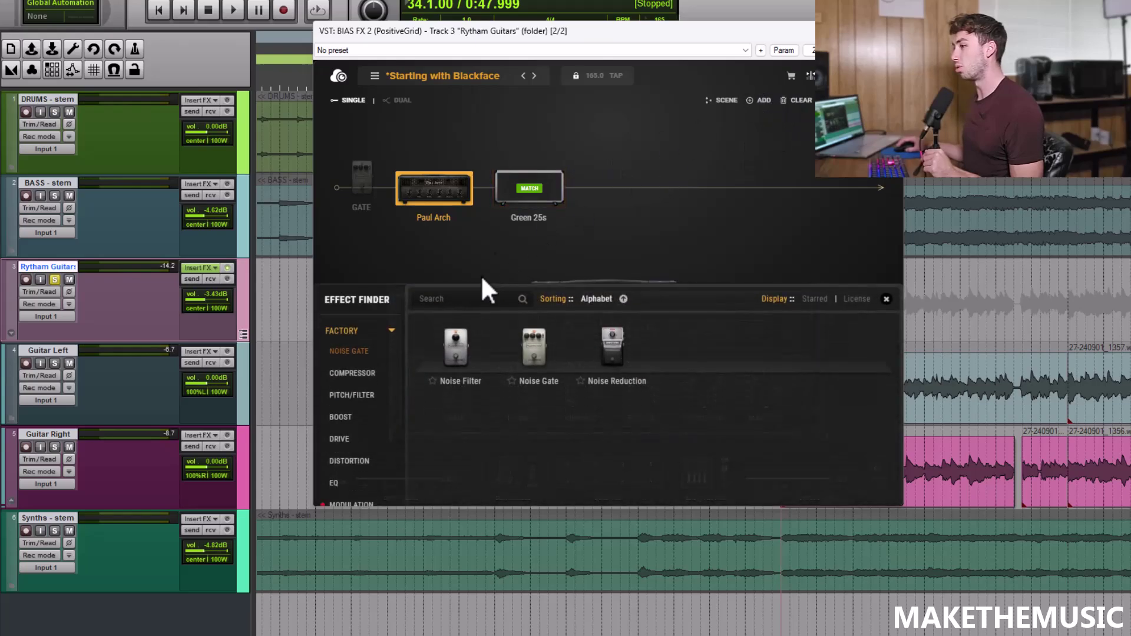
click(356, 432)
drag(455, 339, 397, 167)
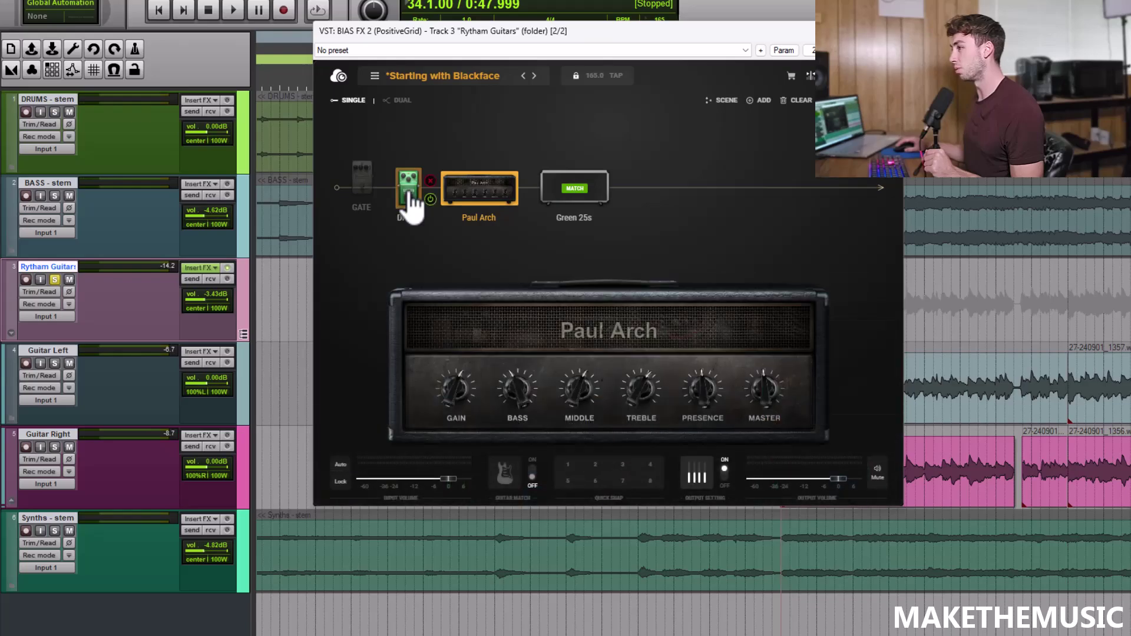
click(407, 190)
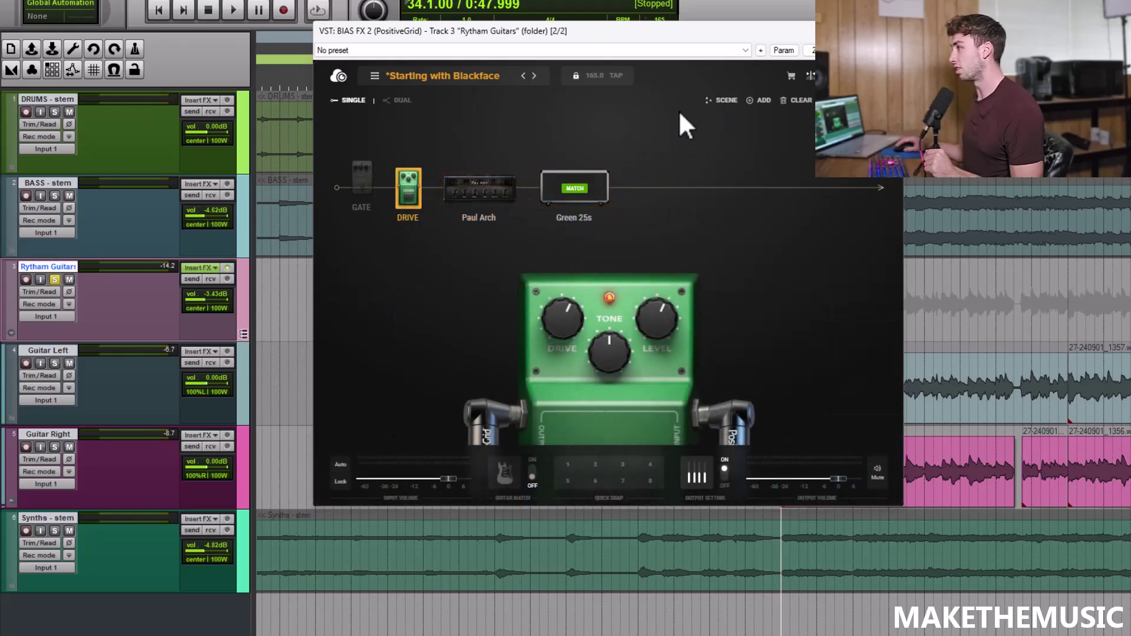
Browse the drive pedals again, then close the finder without adding another.
click(759, 102)
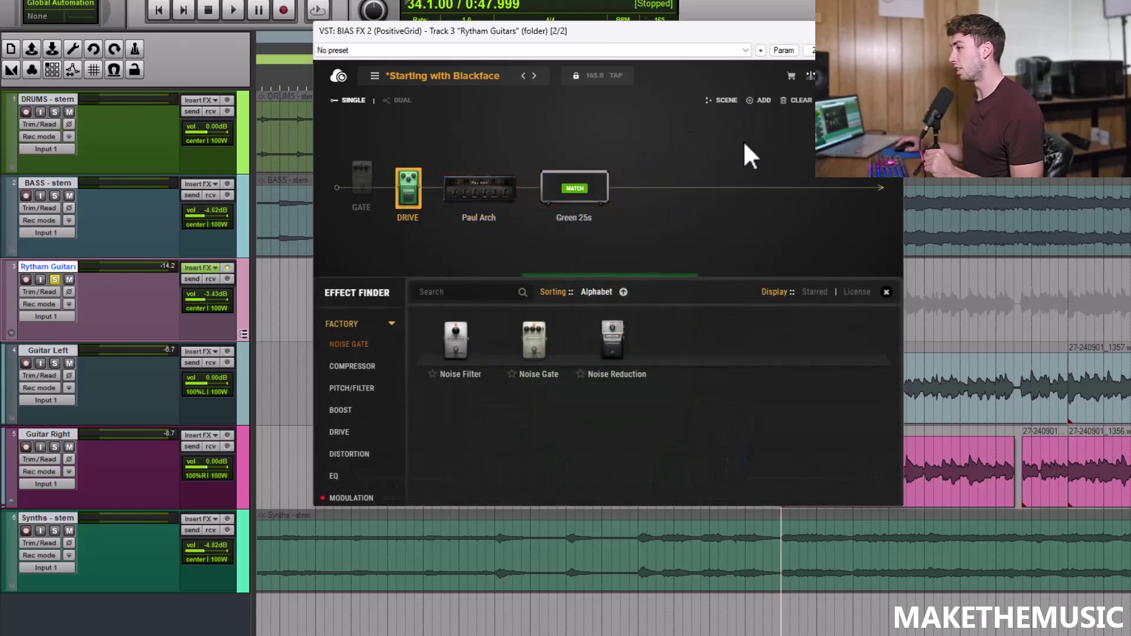
click(341, 430)
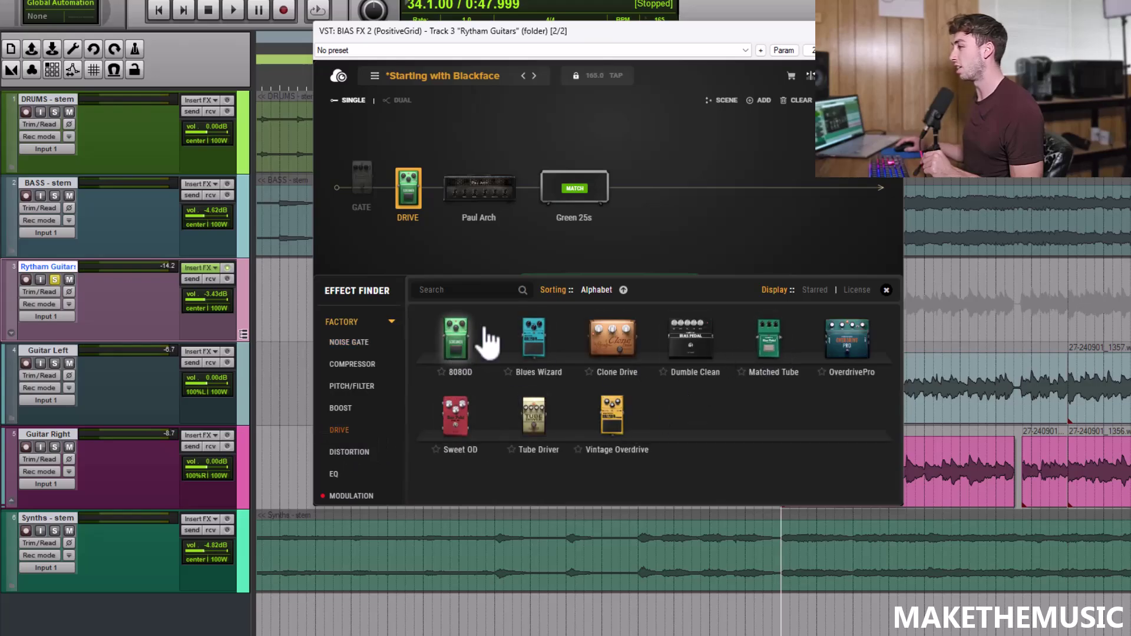
click(886, 290)
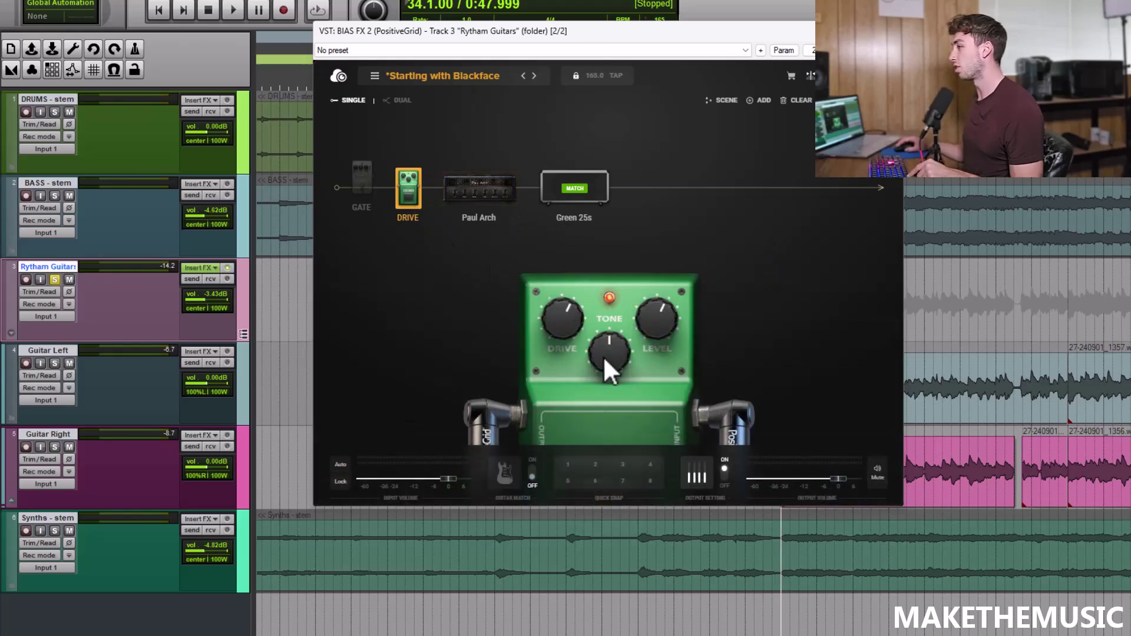
Lower the 808OD pedal's tone and level slightly while auditioning the track.
key(space)
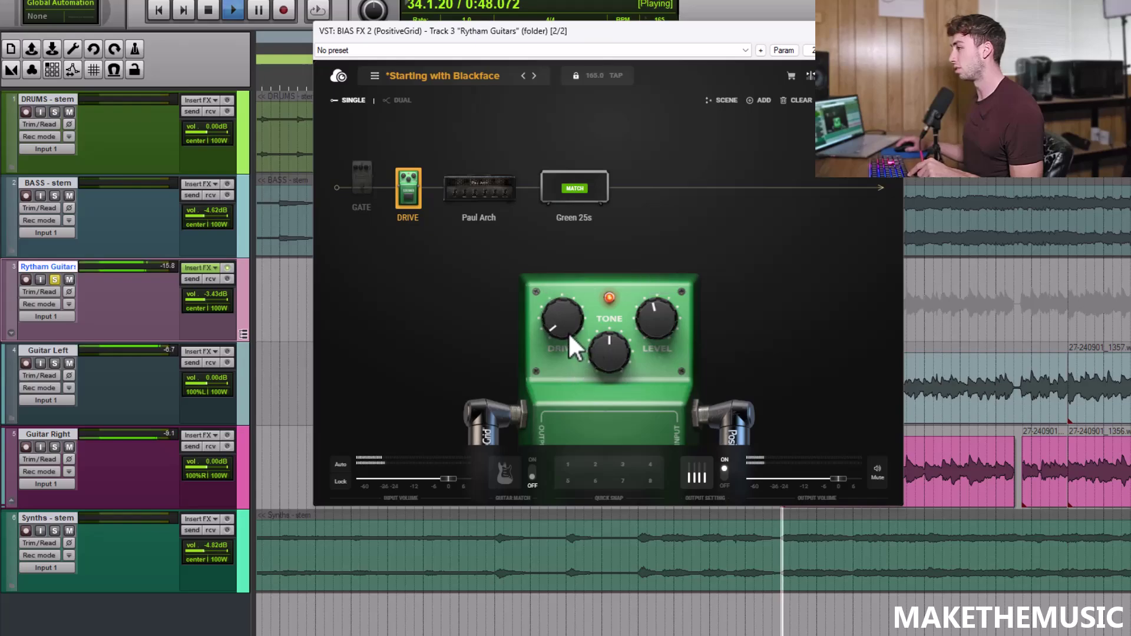
drag(596, 341, 602, 351)
drag(670, 318, 669, 322)
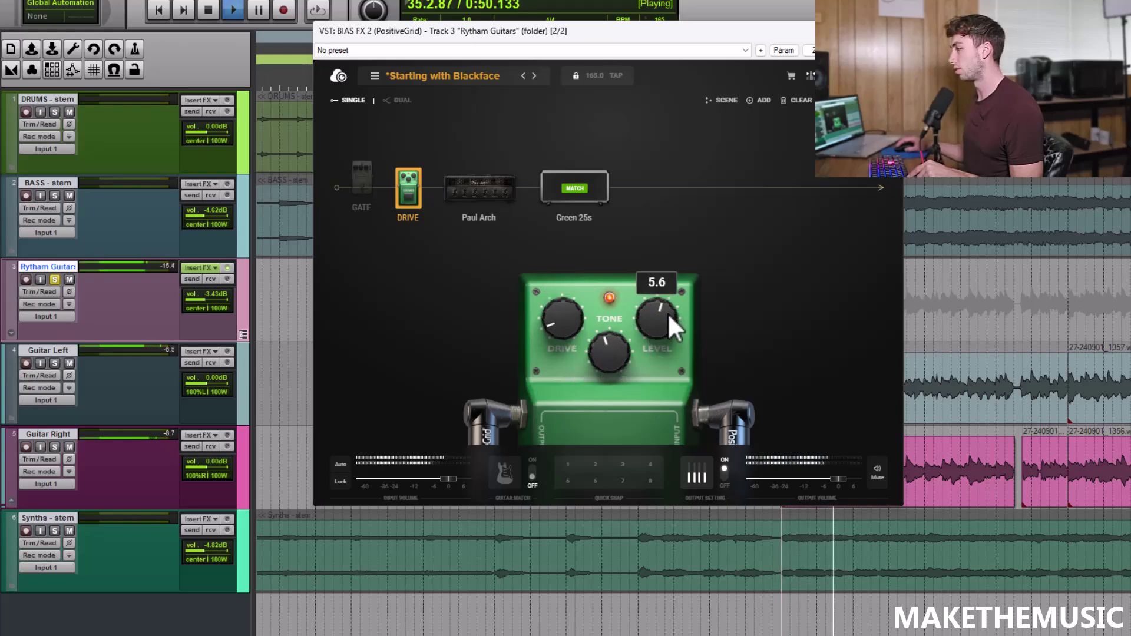
key(space)
click(493, 203)
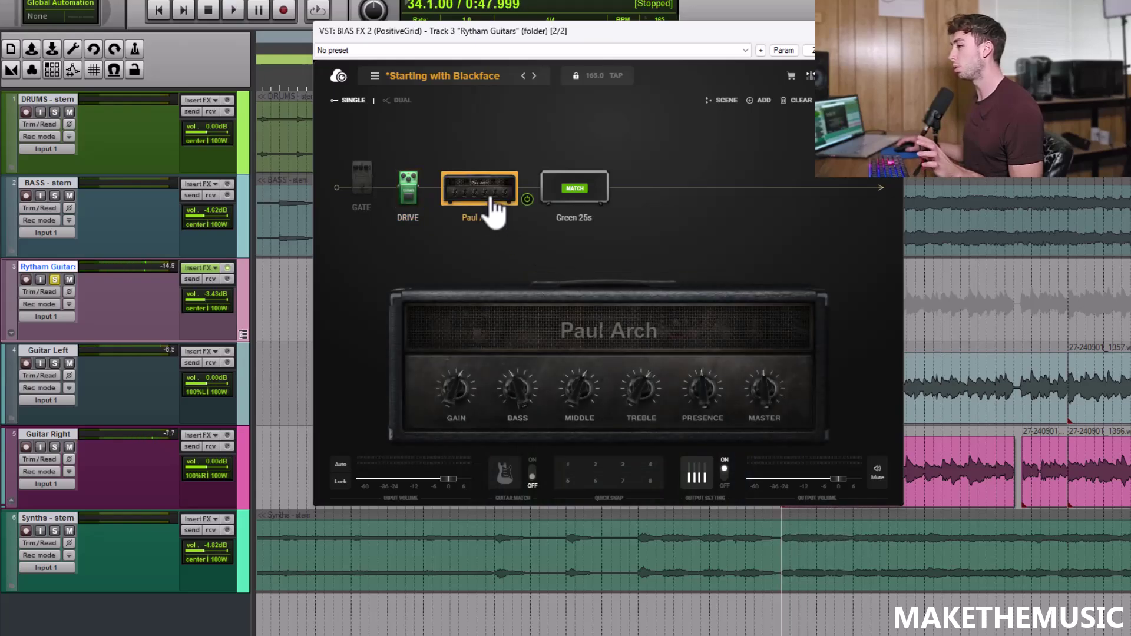
Return to the 808OD pedal and set its tone to 4.5 during playback.
key(space)
mouse_move(523, 378)
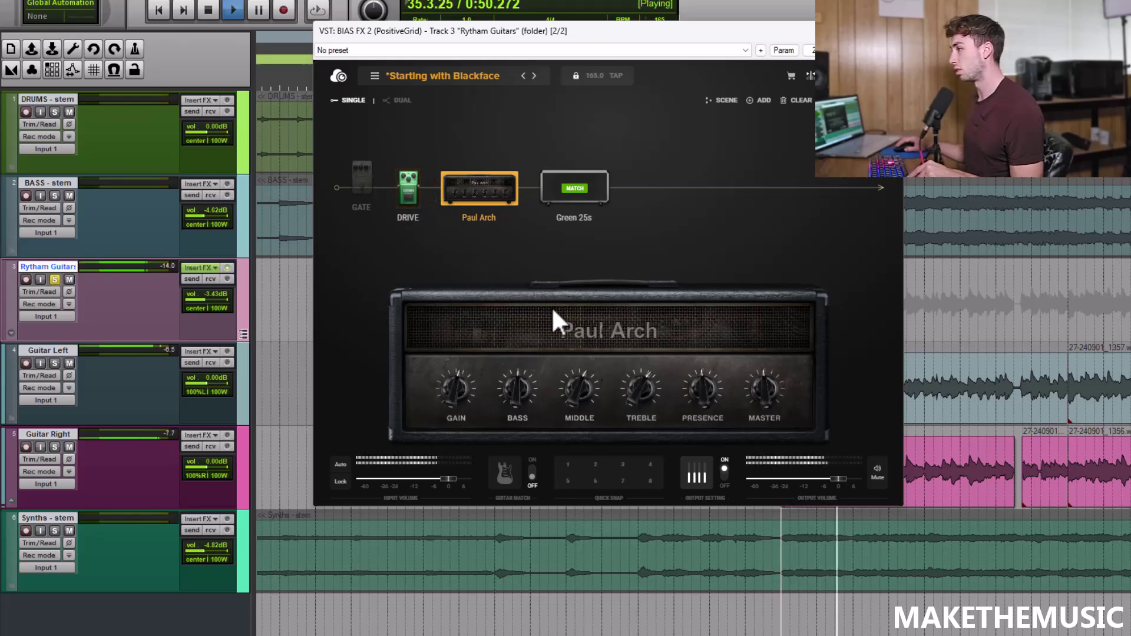
click(406, 182)
mouse_move(657, 312)
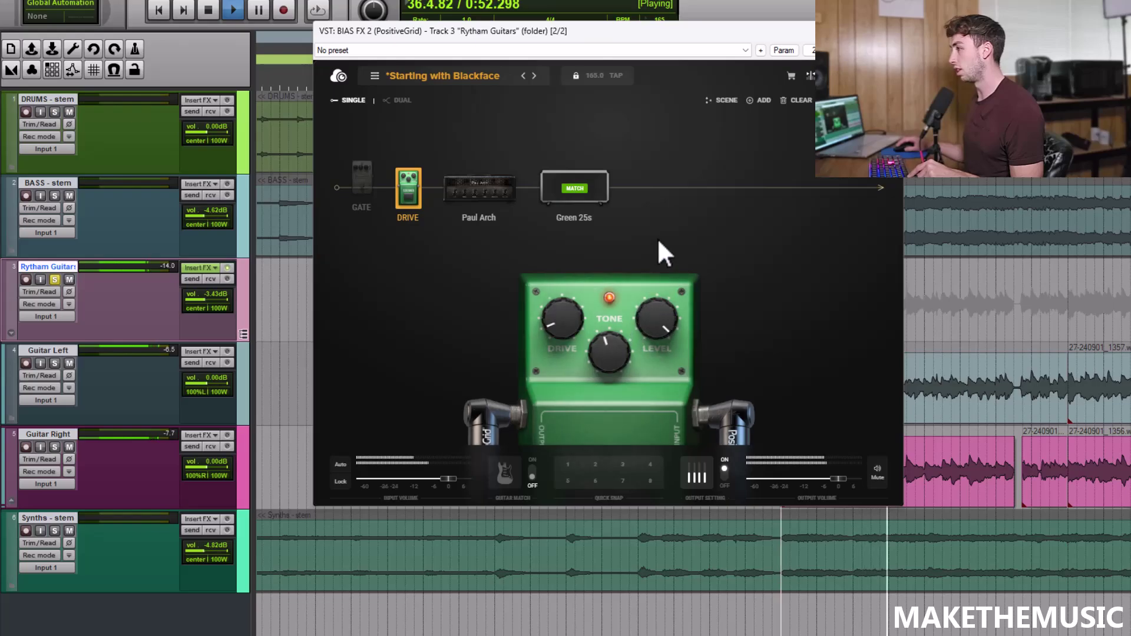
key(space)
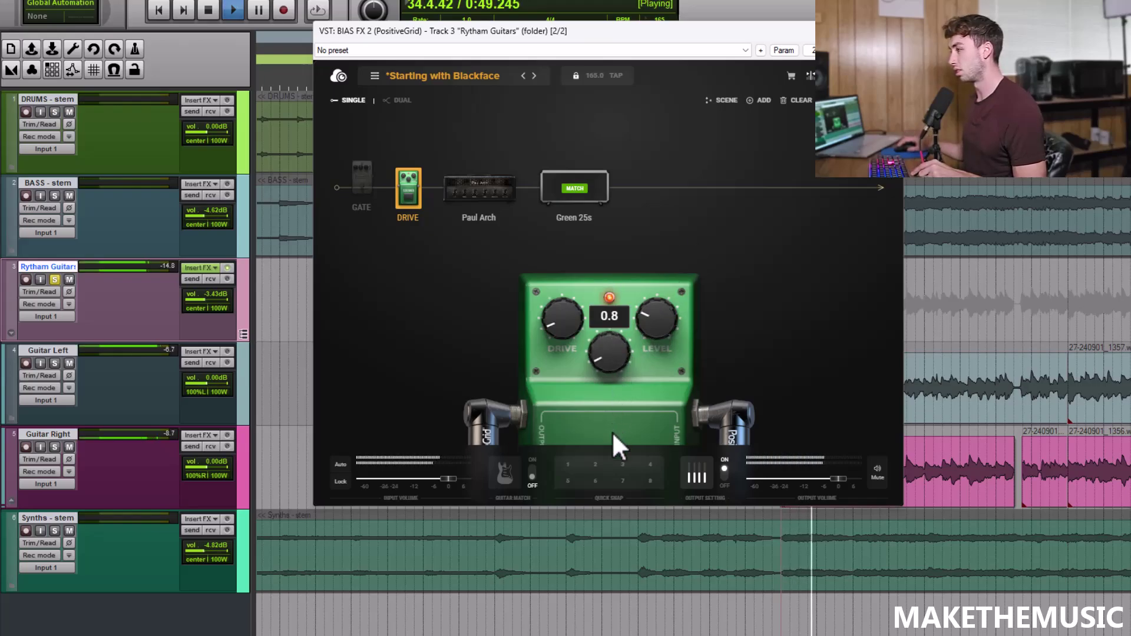
mouse_move(595, 386)
mouse_down()
mouse_move(592, 370)
mouse_move(583, 389)
mouse_up()
key(space)
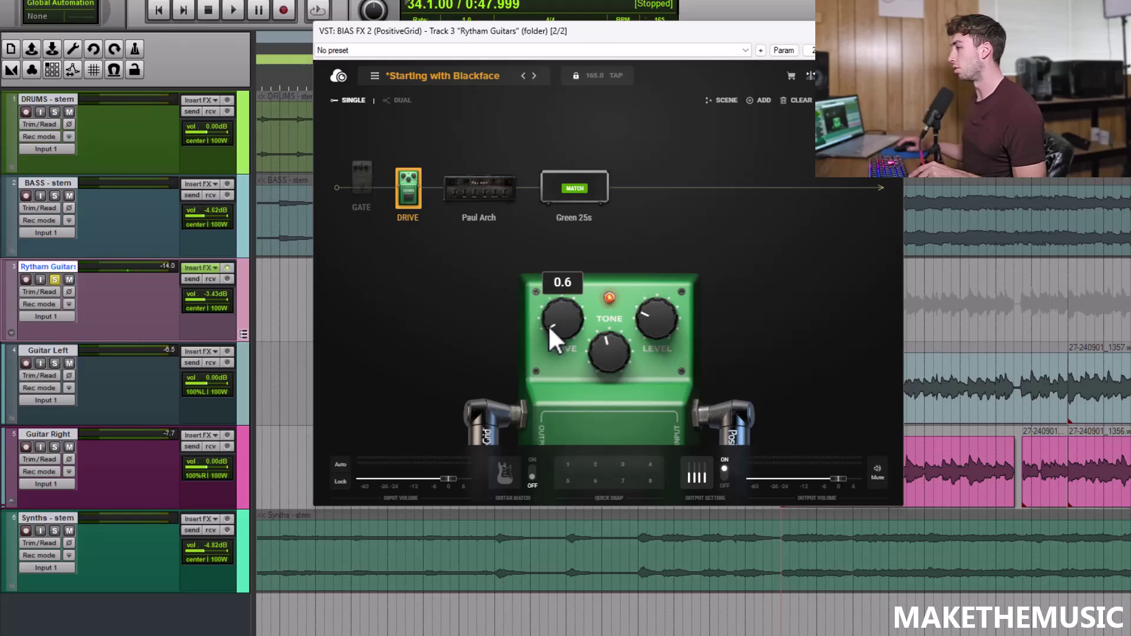
Raise the Paul Arch amp's gain, settling around 7.1 while auditioning.
key(space)
click(490, 211)
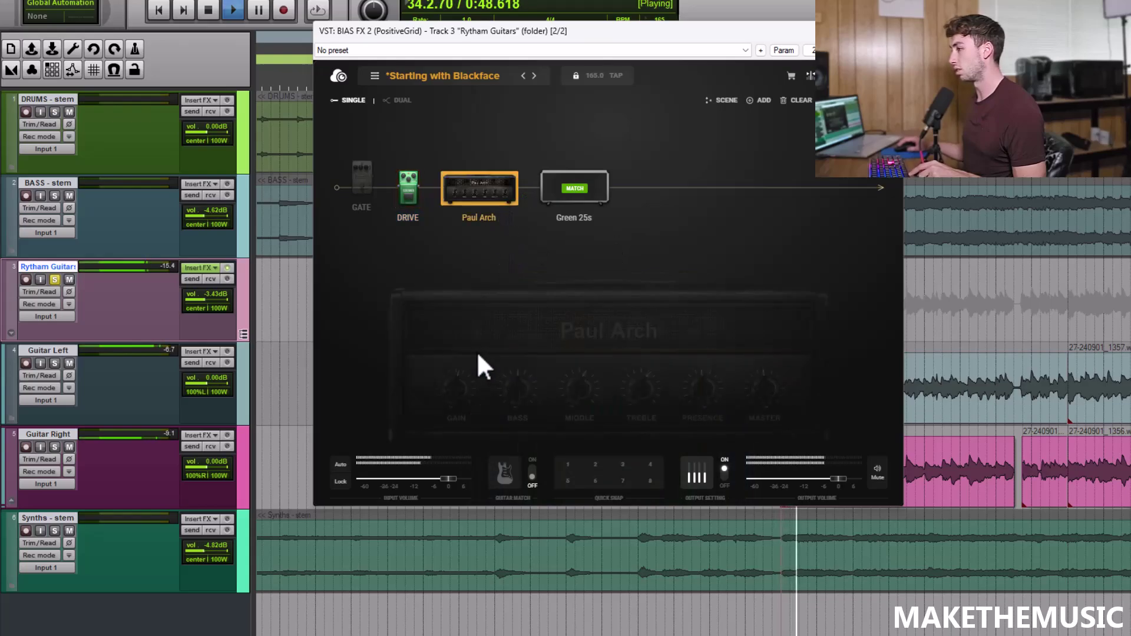
mouse_move(453, 394)
drag(453, 391, 454, 341)
drag(462, 386, 506, 303)
key(space)
Sweep the amp's bass knob, then cut the bass to zero and listen back.
key(space)
mouse_move(517, 362)
mouse_down()
mouse_move(517, 479)
mouse_move(567, 557)
mouse_move(506, 363)
mouse_up()
key(space)
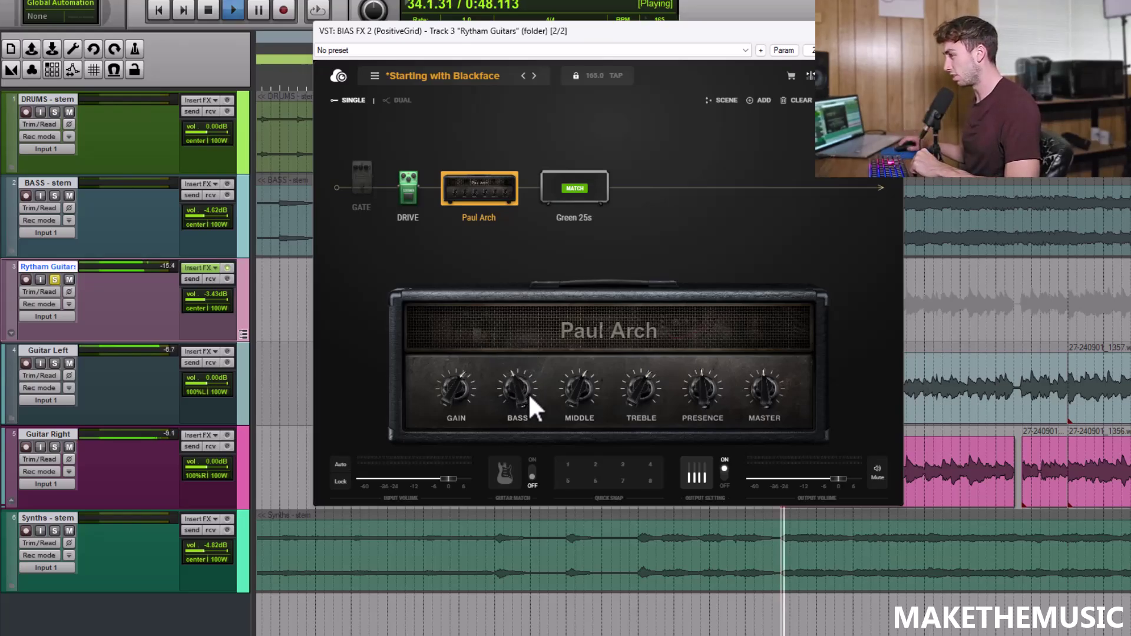
drag(528, 393, 697, 393)
key(space)
scroll(581, 370, up, 5)
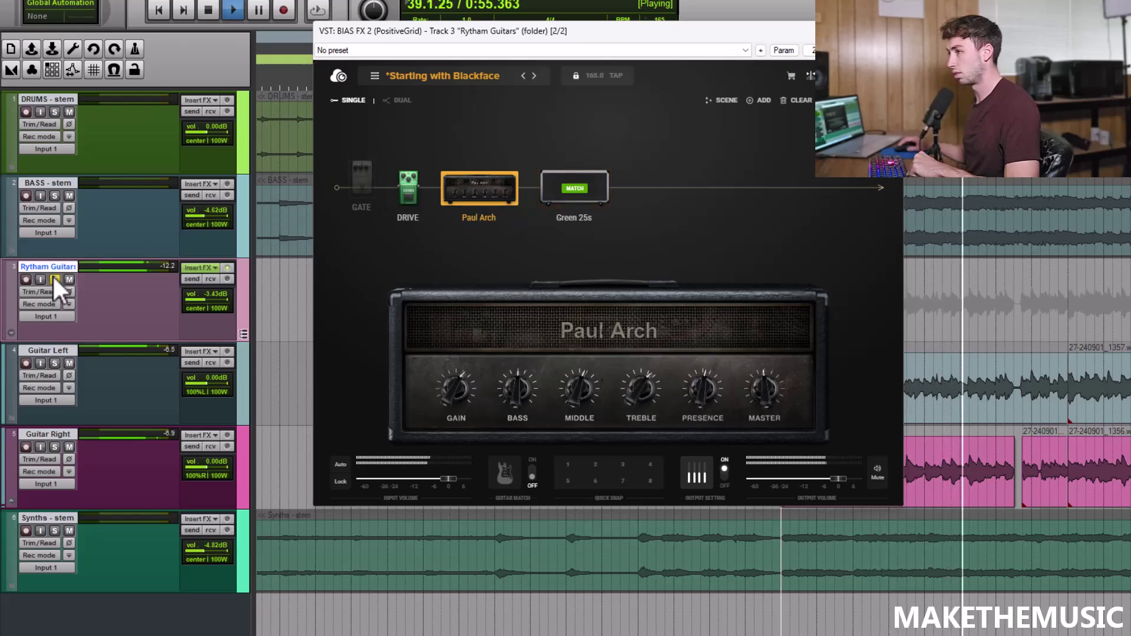
key(space)
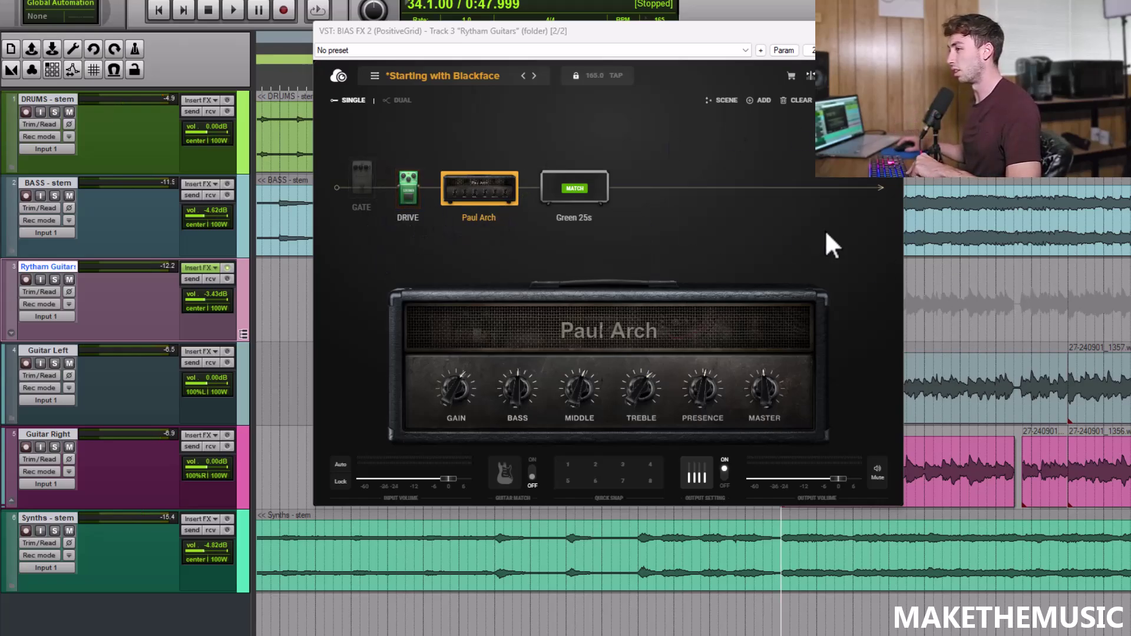
key(space)
Solo Rytham Guitars and set its volume to -4.22 dB.
drag(203, 297, 208, 297)
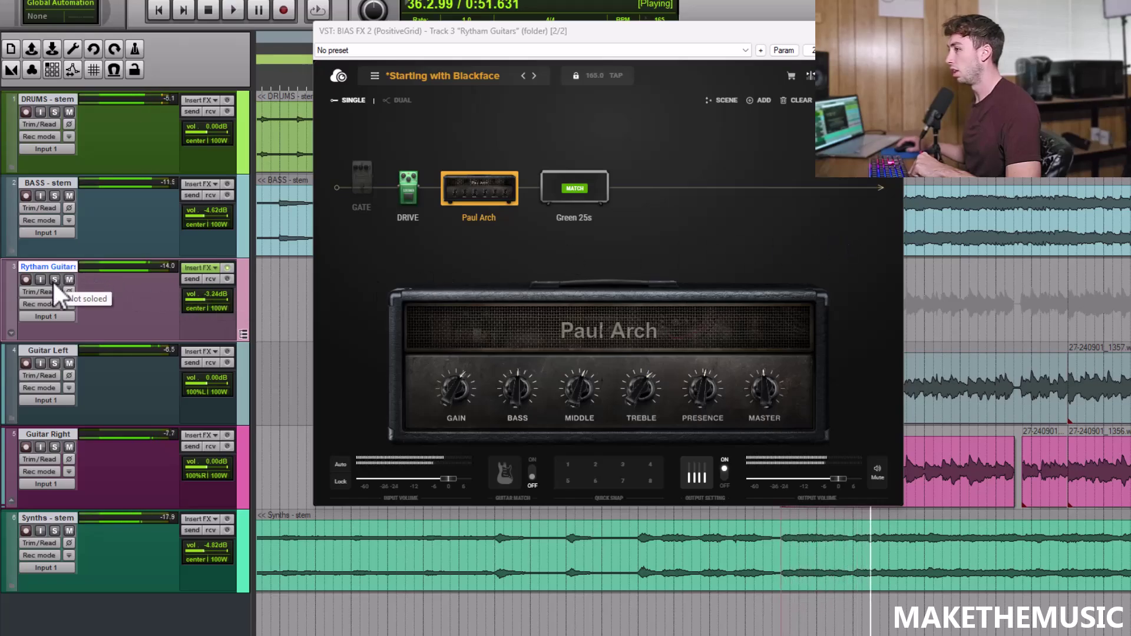
key(space)
key(space)
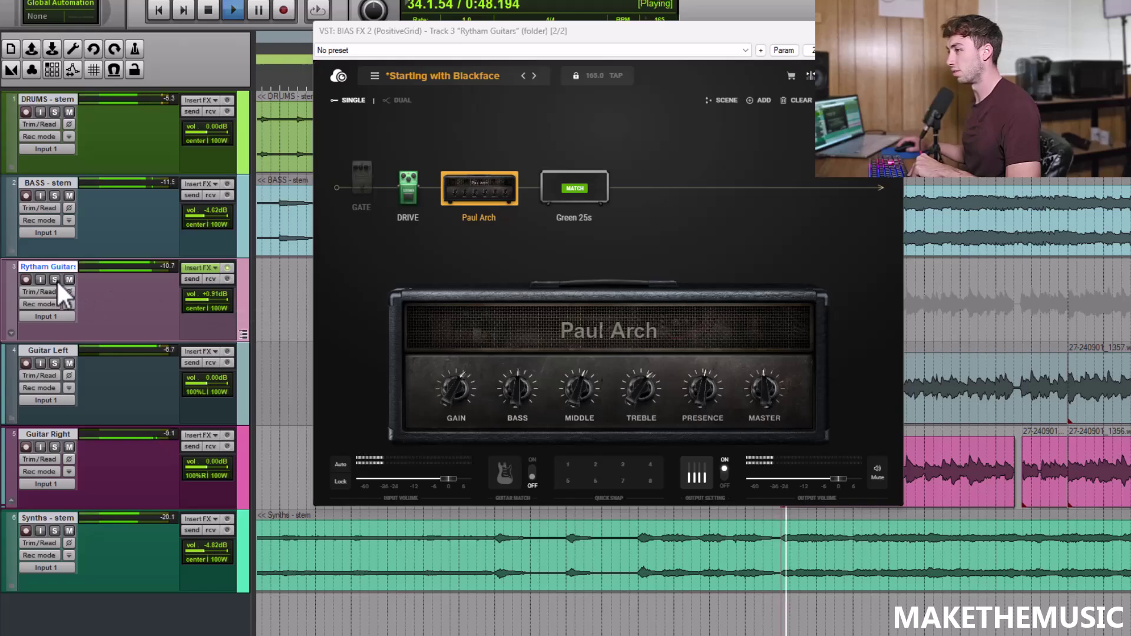
click(54, 280)
drag(181, 297, 174, 297)
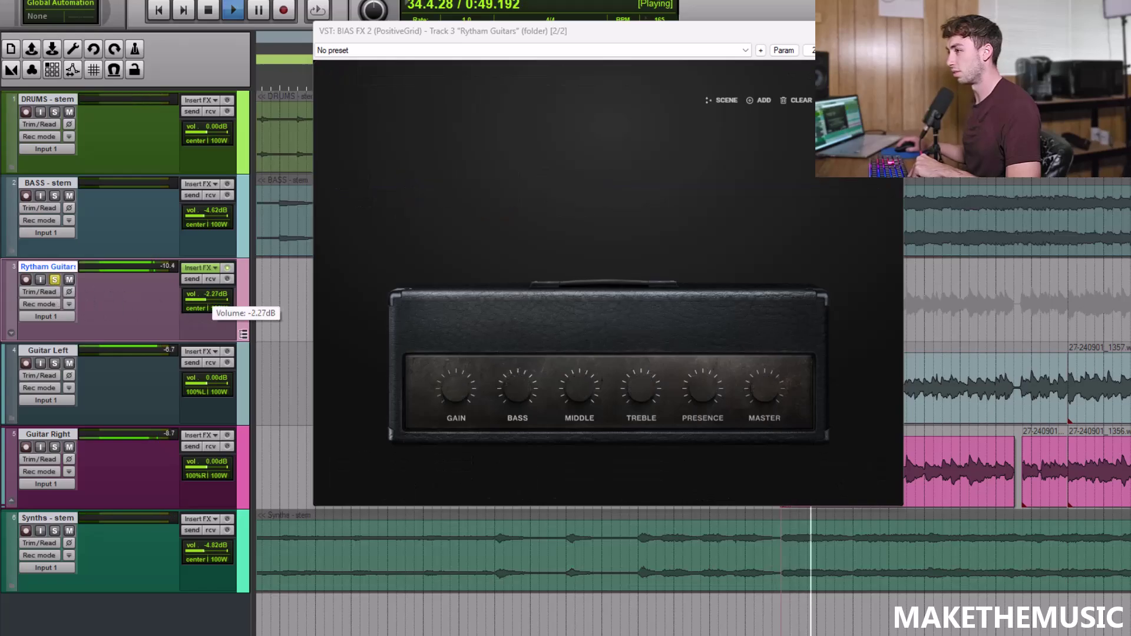
Unsolo Rytham Guitars, check the gate, amp and Green 25s blocks, then re-solo the track.
click(55, 279)
key(space)
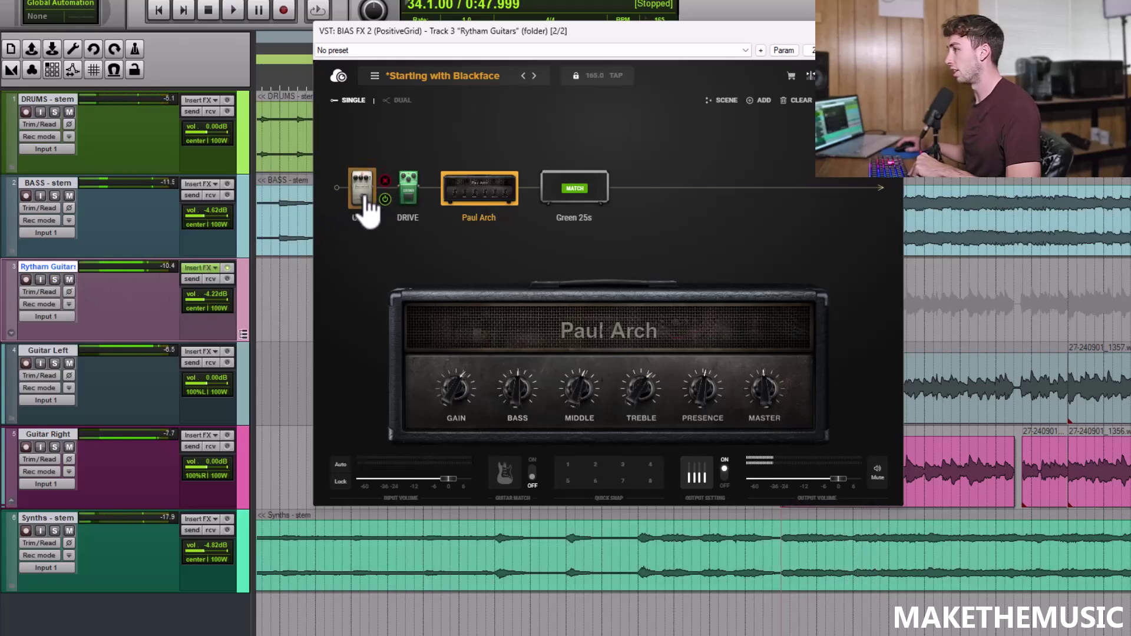
click(367, 204)
click(475, 213)
click(567, 219)
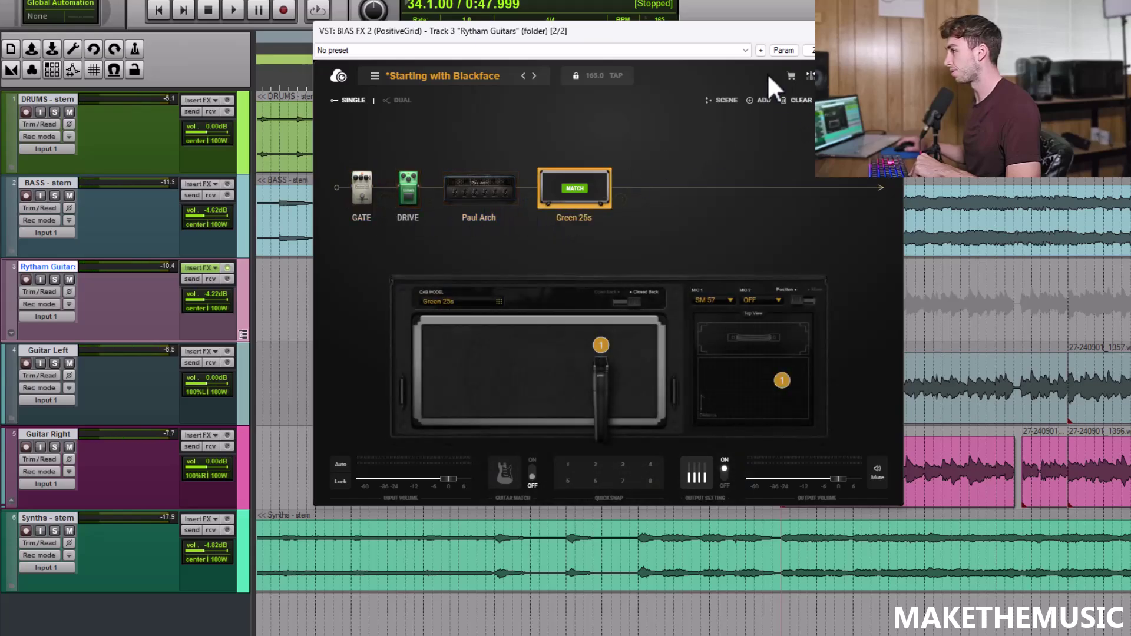
click(760, 101)
click(490, 187)
click(483, 201)
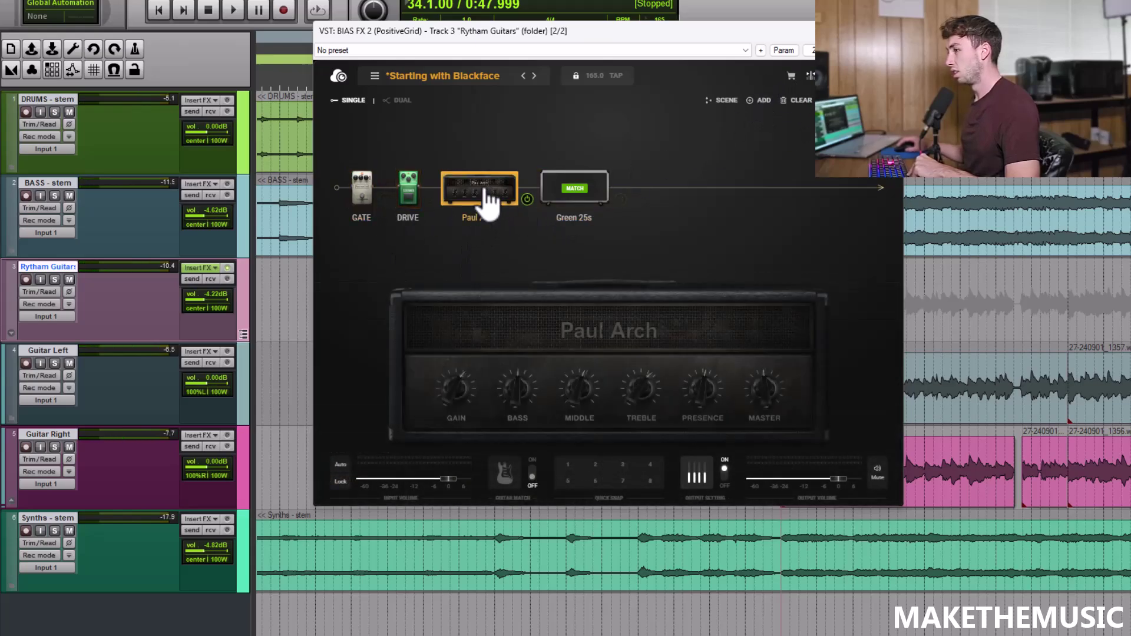
key(space)
click(54, 279)
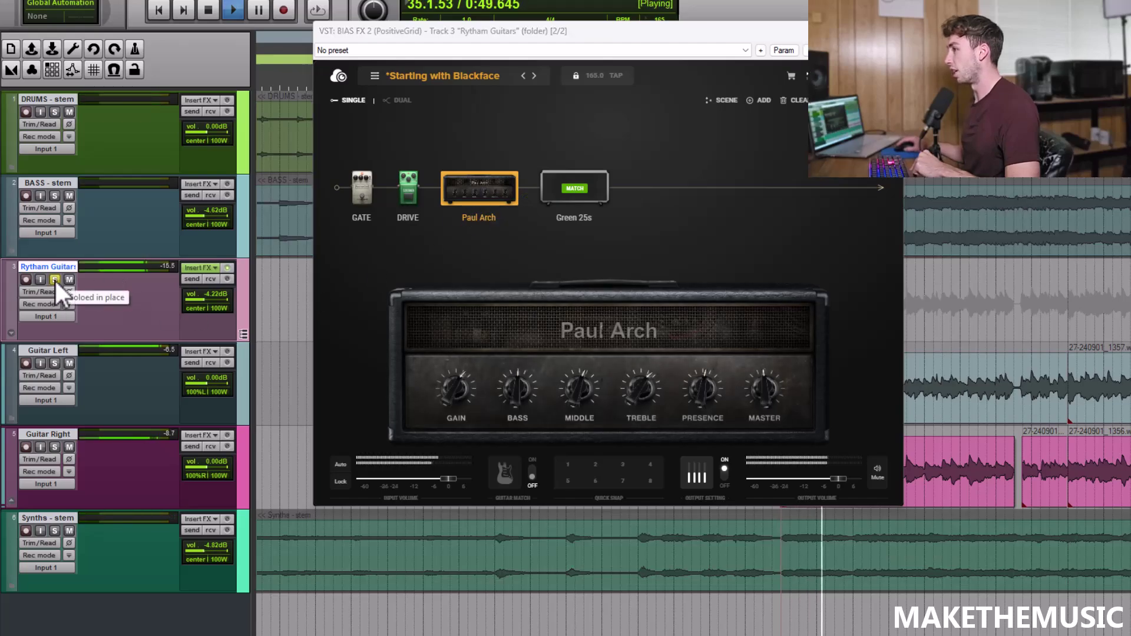
key(space)
click(761, 102)
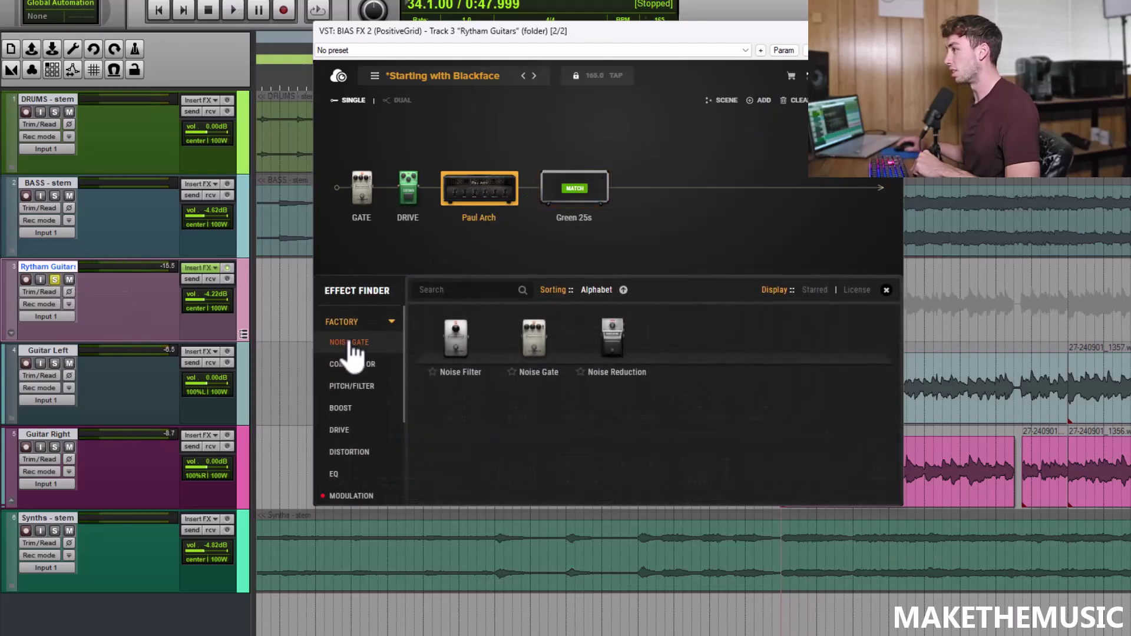
click(472, 203)
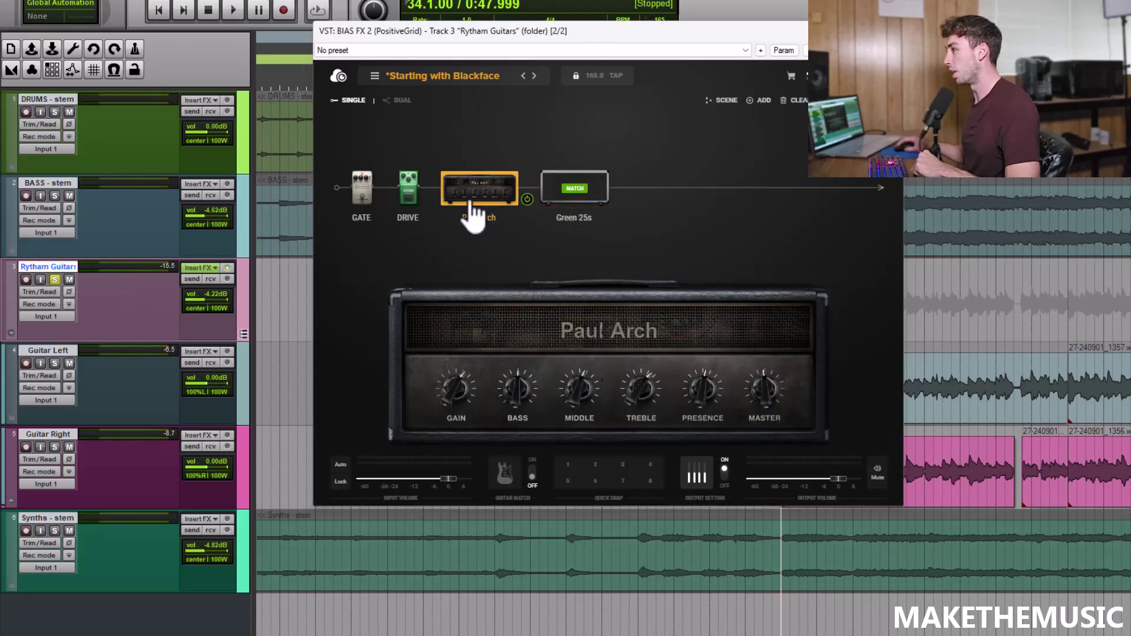
Try a dual parallel Paul Arch chain, then revert to a single amp path.
click(402, 101)
key(ctrl+z)
key(space)
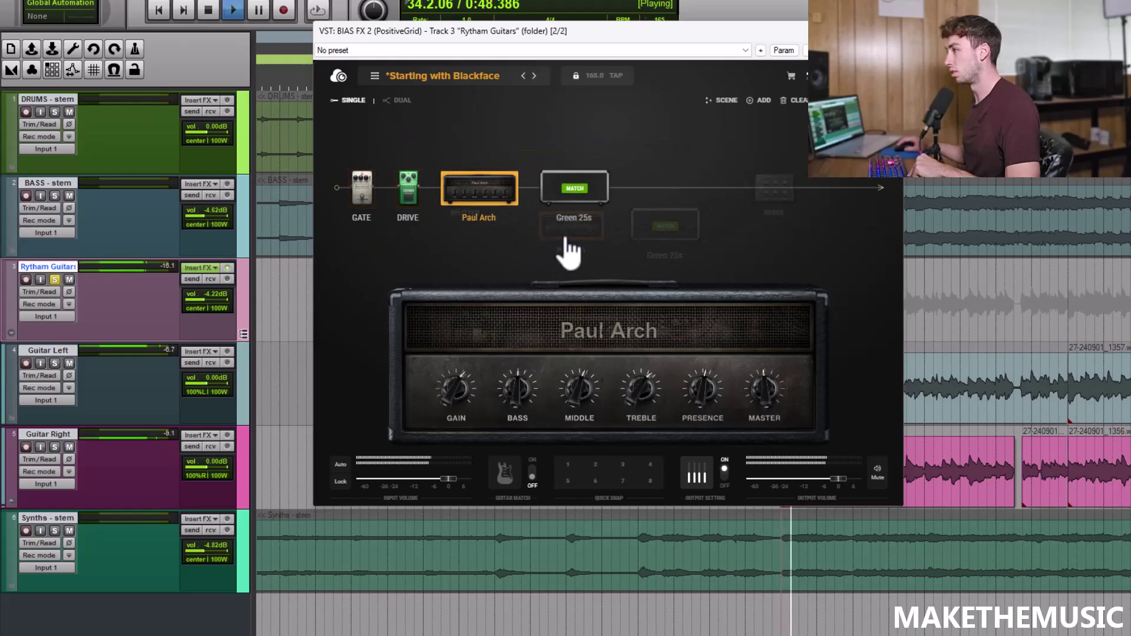
click(395, 100)
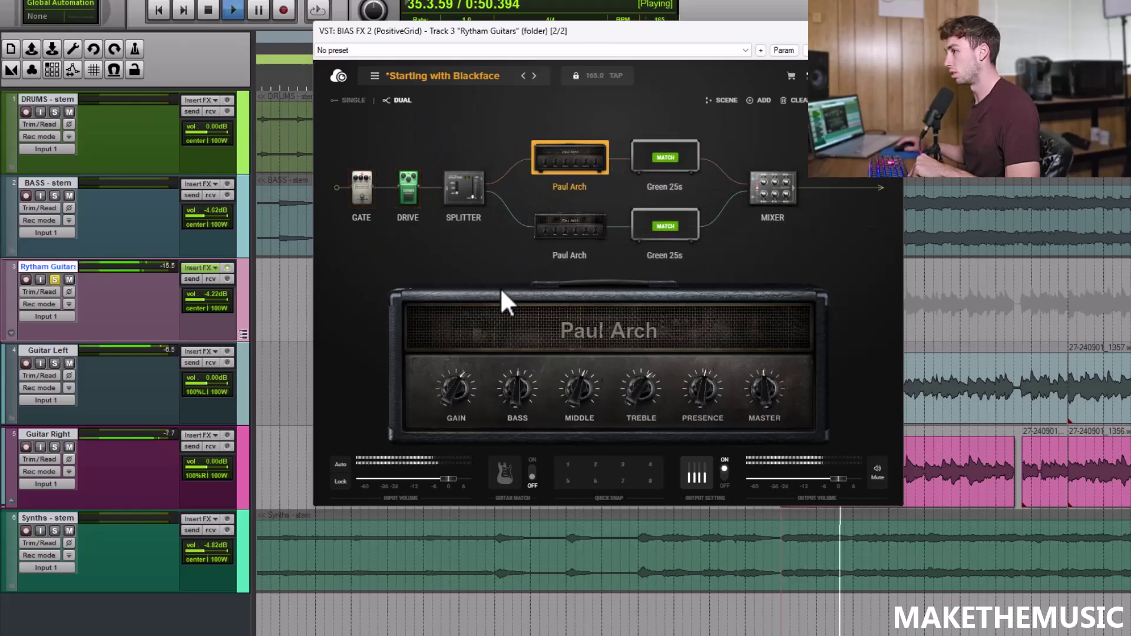
click(584, 239)
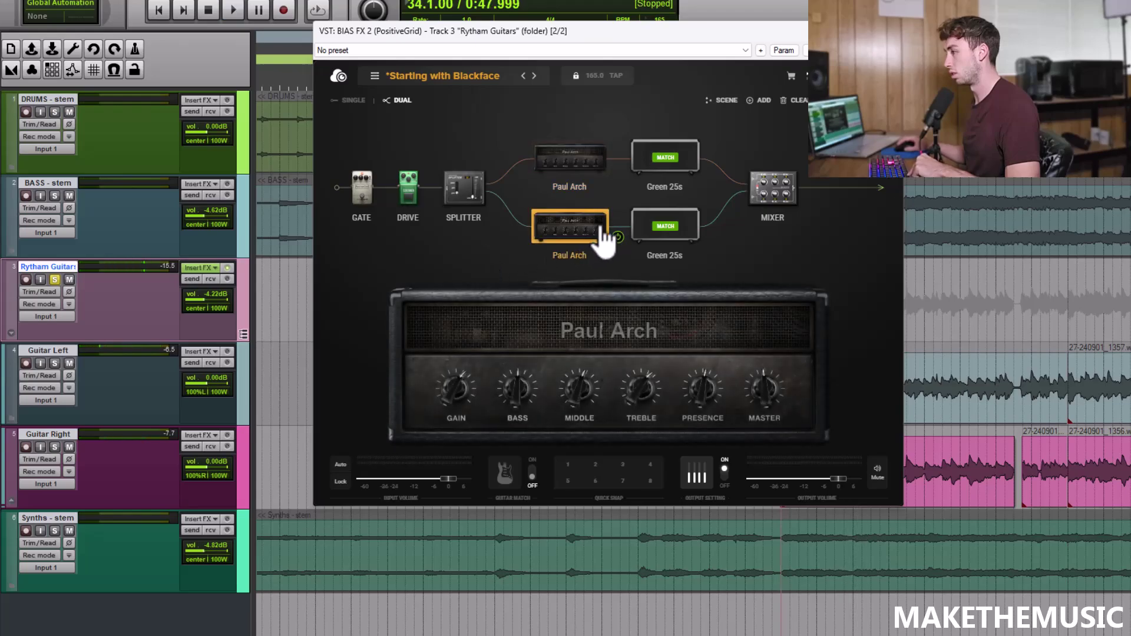
click(353, 101)
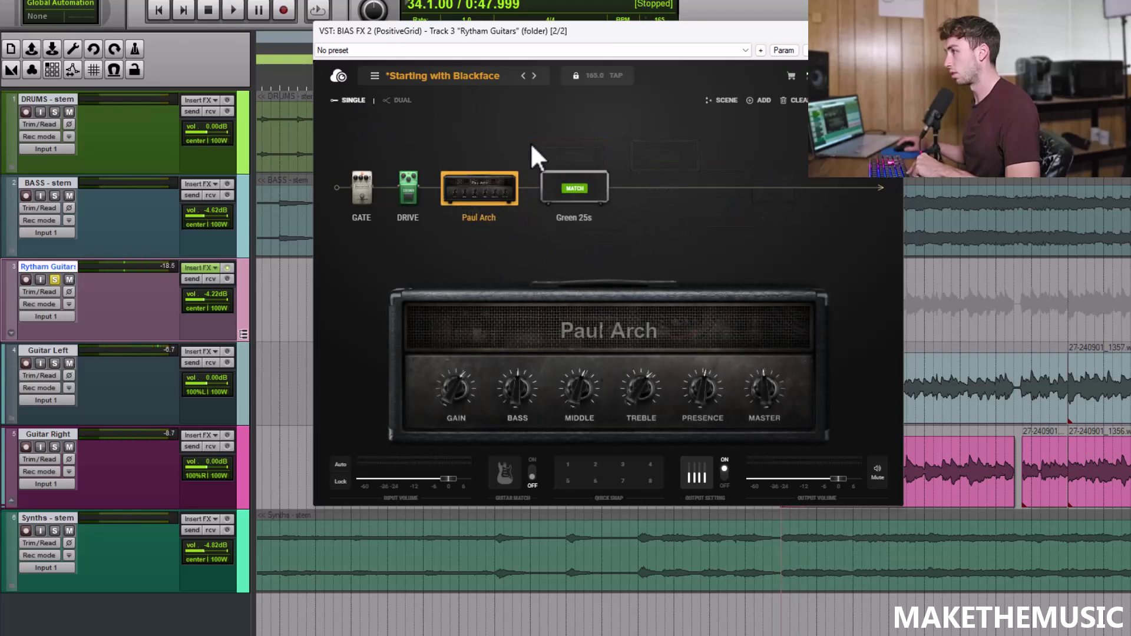
key(ctrl+z)
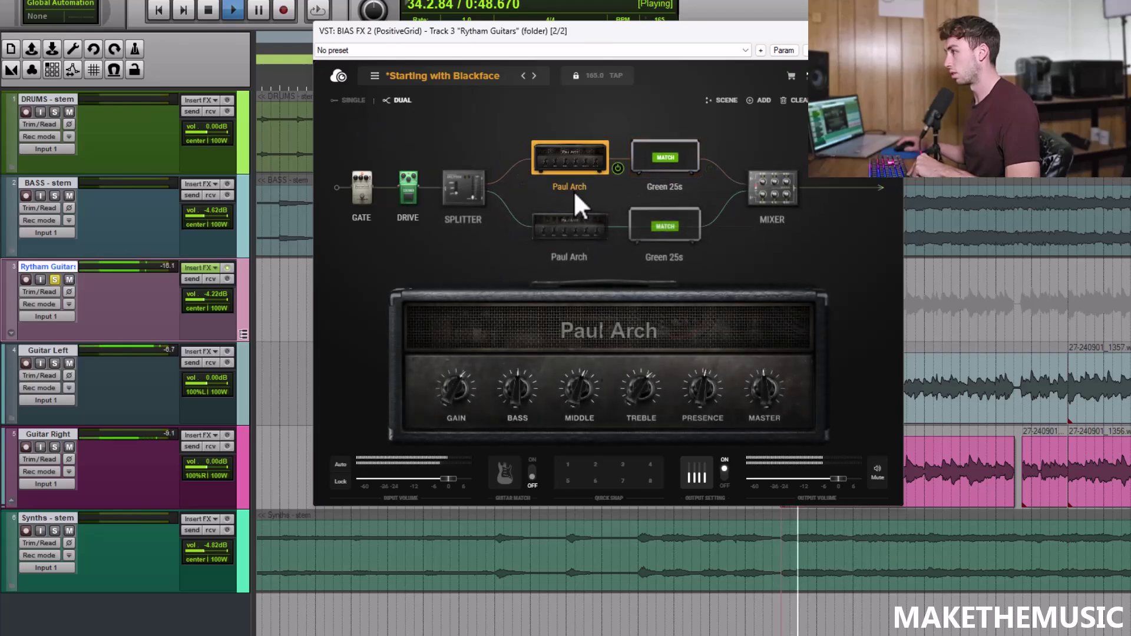
click(352, 103)
key(space)
key(ctrl+z)
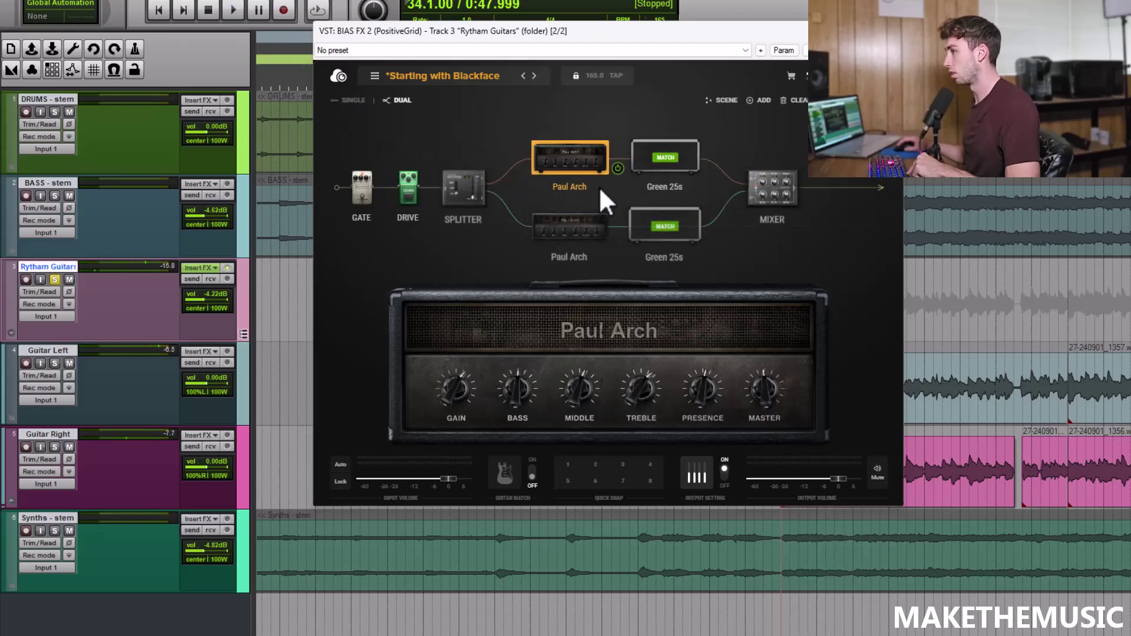
click(354, 101)
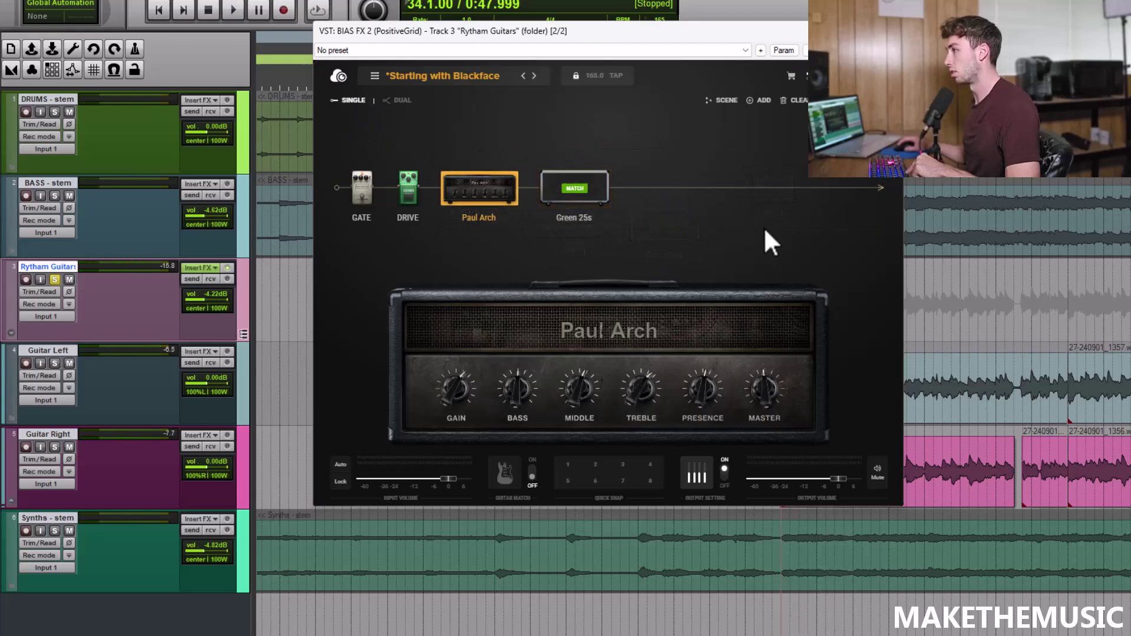
Move the Green 25s mic across the speaker in Top View while auditioning, then open the effect finder.
key(space)
click(575, 189)
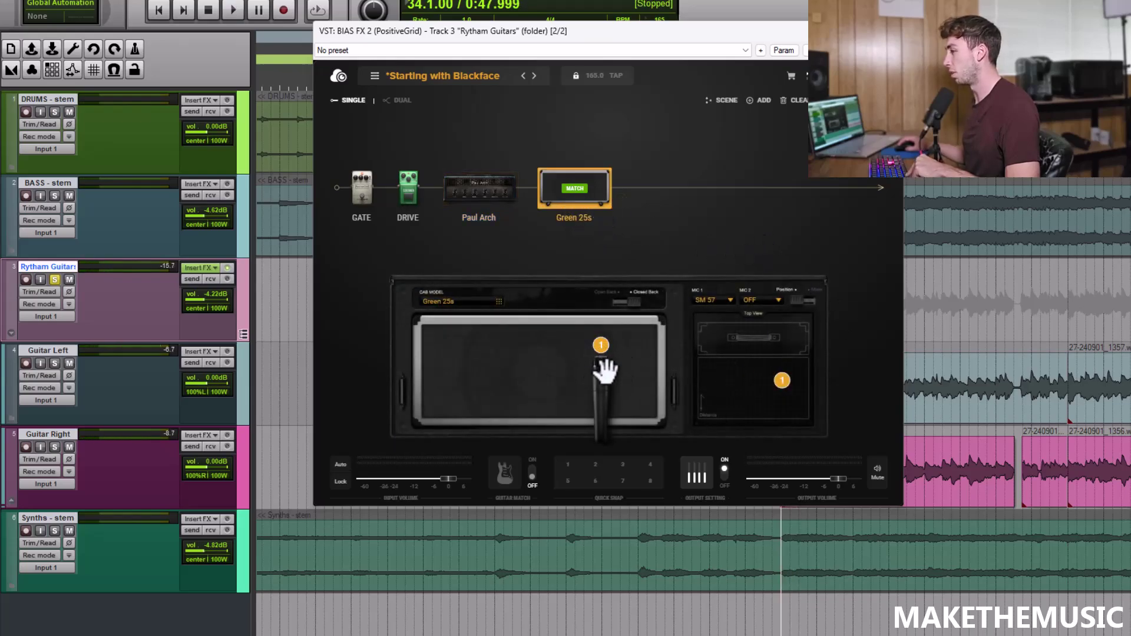
drag(604, 369, 580, 382)
mouse_move(769, 380)
mouse_down()
mouse_move(737, 378)
mouse_move(777, 371)
mouse_up()
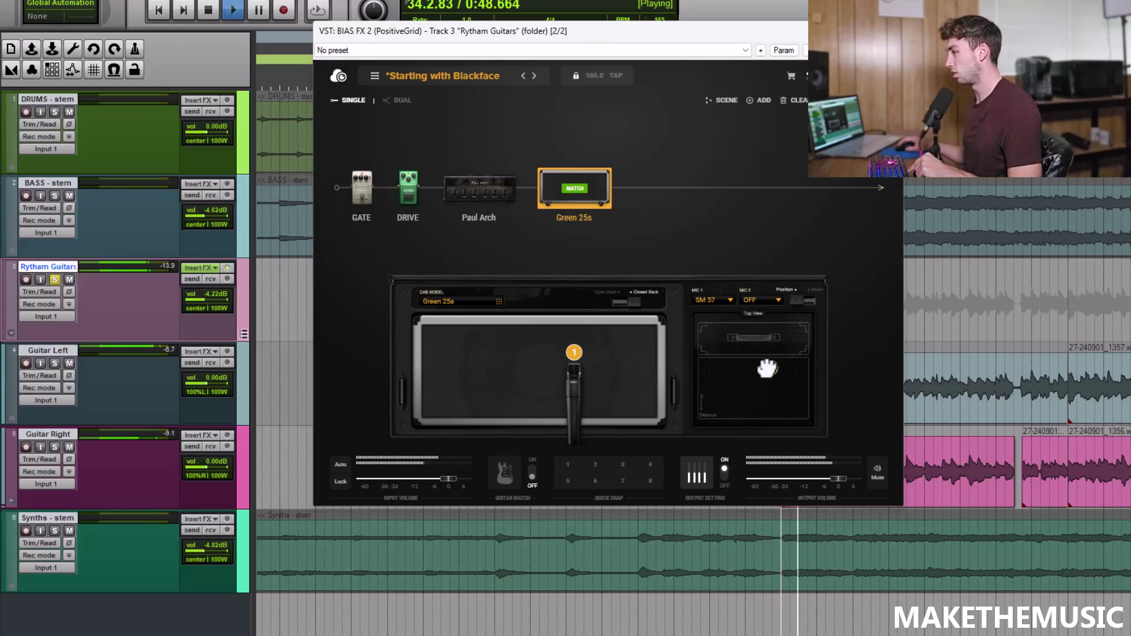
mouse_move(765, 353)
mouse_down()
mouse_move(782, 406)
mouse_move(766, 353)
mouse_move(756, 374)
mouse_move(774, 376)
mouse_up()
key(space)
key(space)
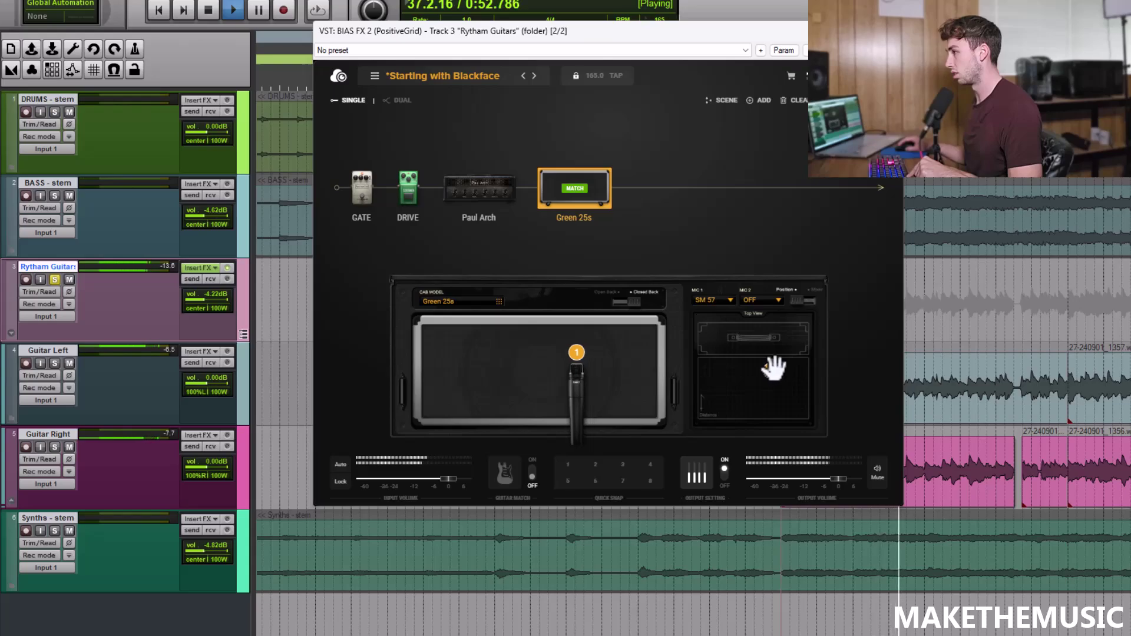
key(space)
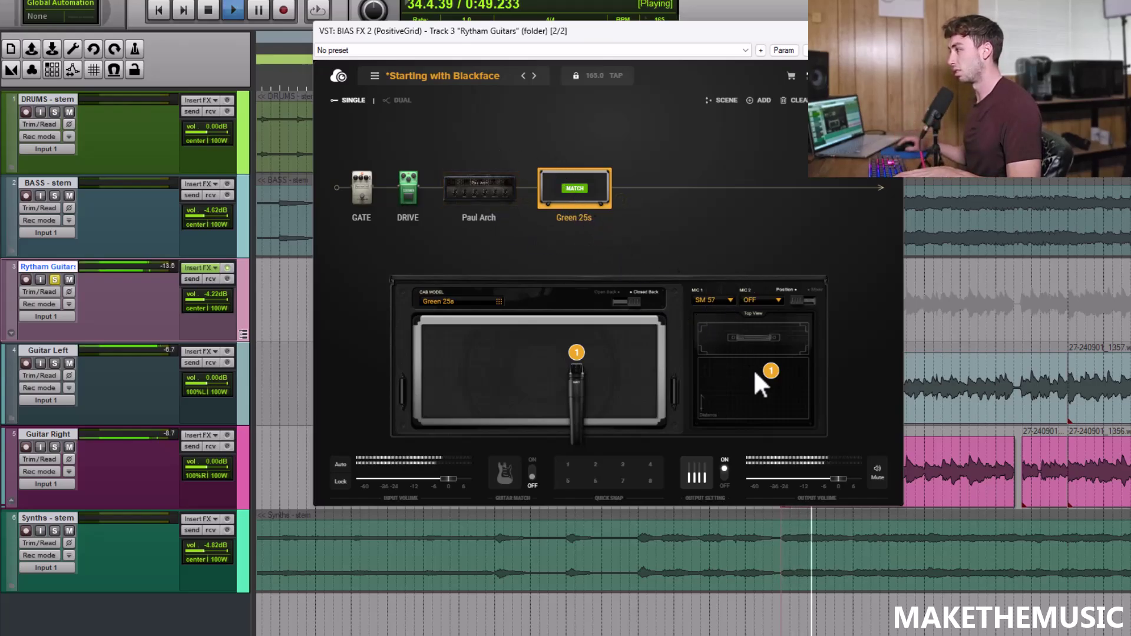
mouse_move(769, 371)
mouse_down()
mouse_move(783, 383)
mouse_move(769, 376)
mouse_up()
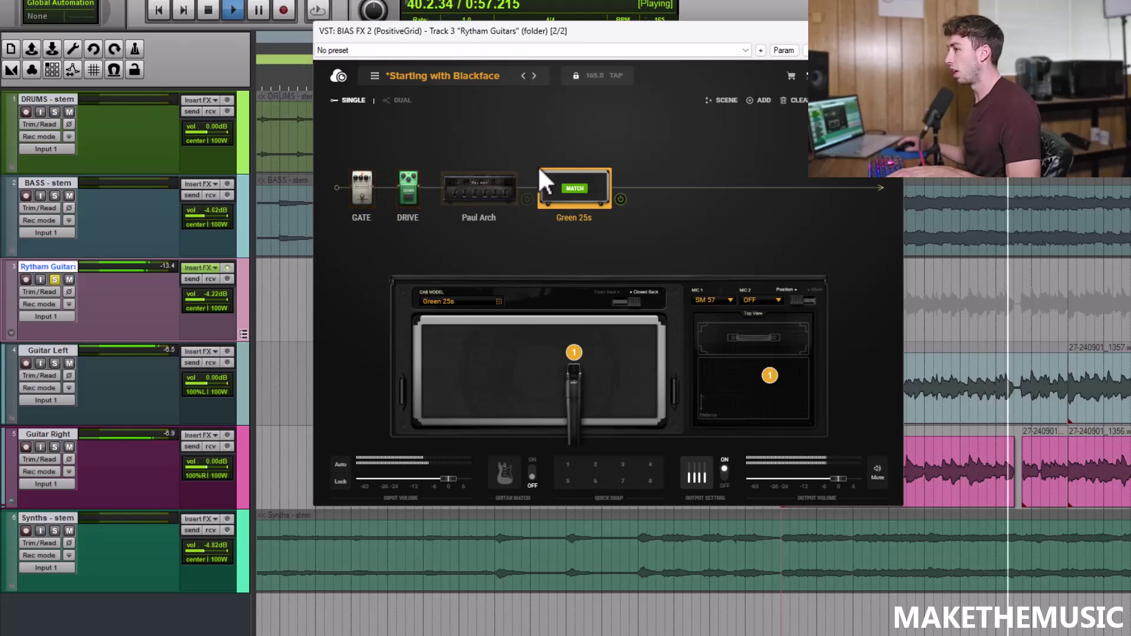
key(space)
click(763, 101)
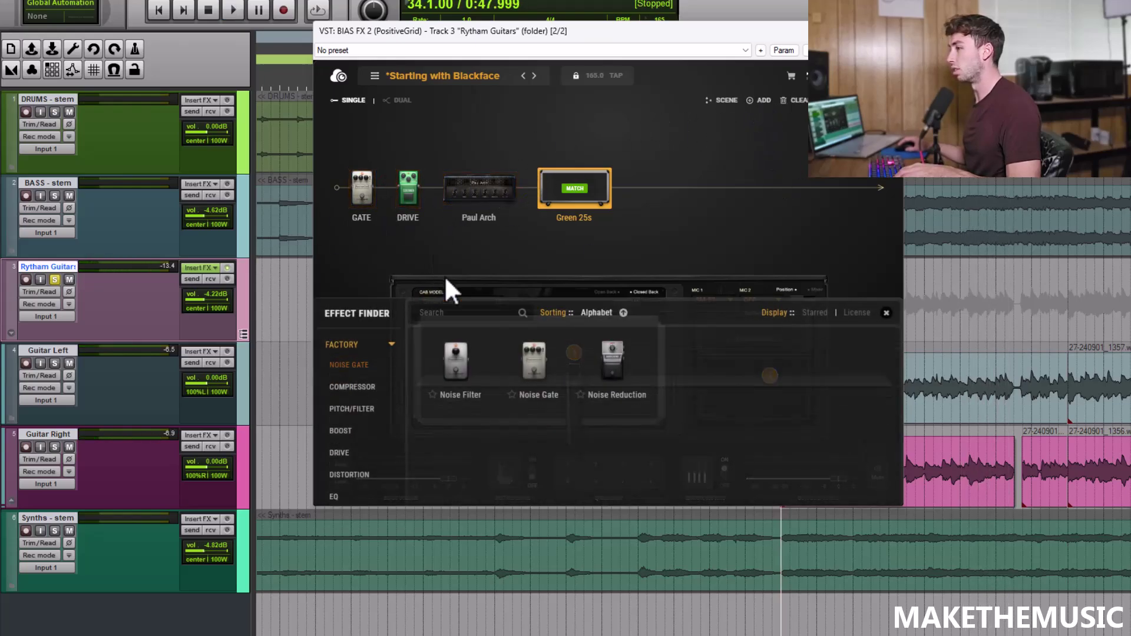
Insert an EQ10 rack after the Green 25s cab.
click(354, 475)
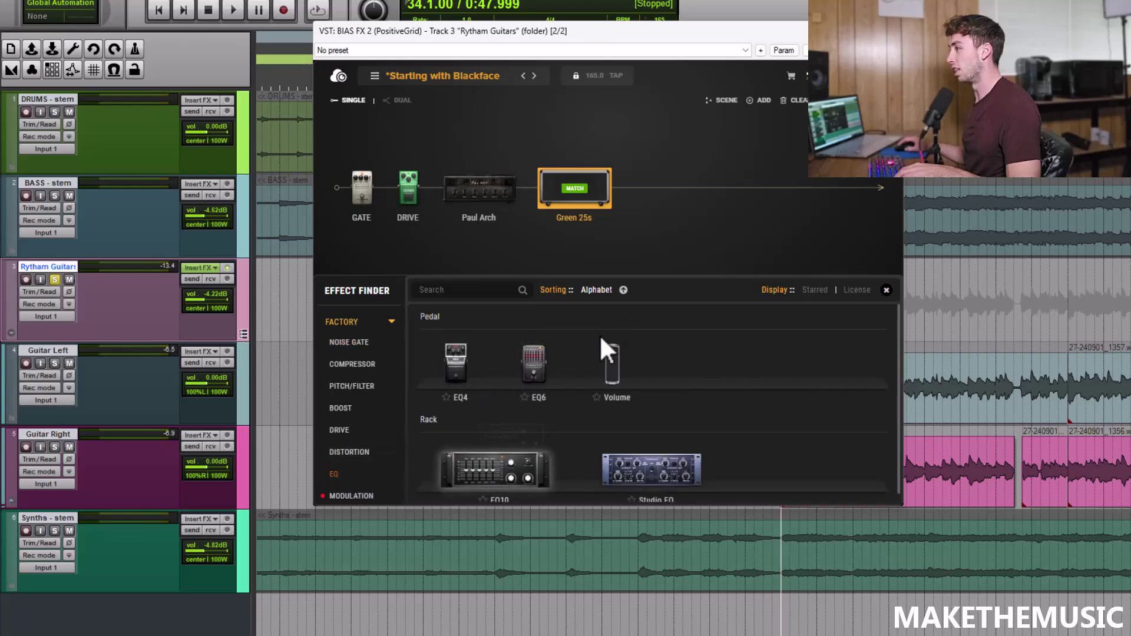
drag(494, 469, 672, 182)
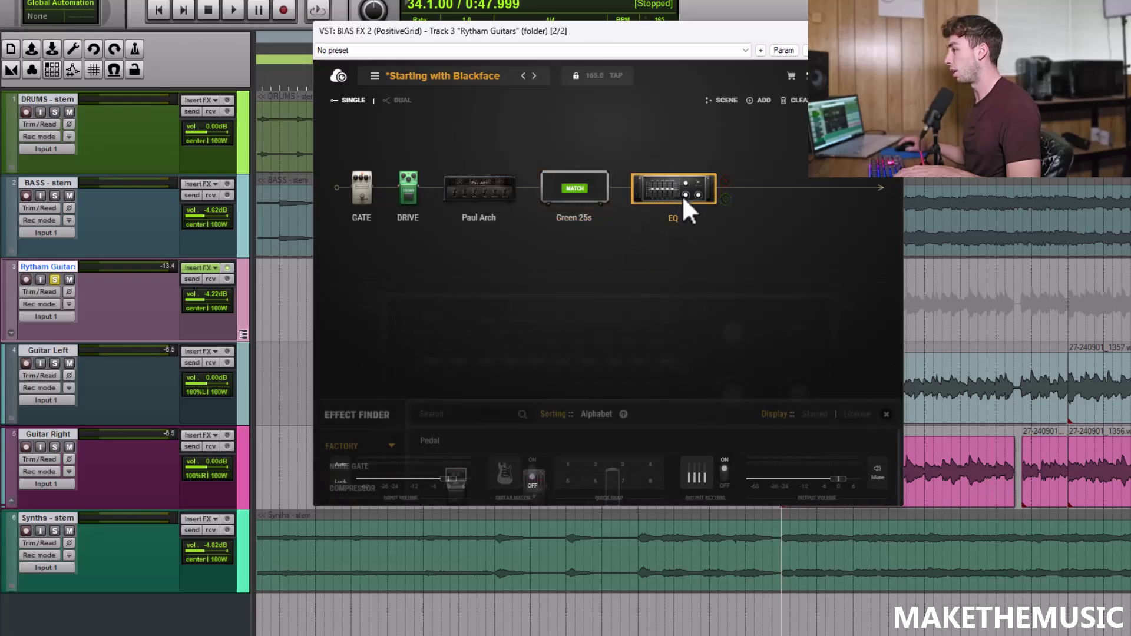
click(886, 290)
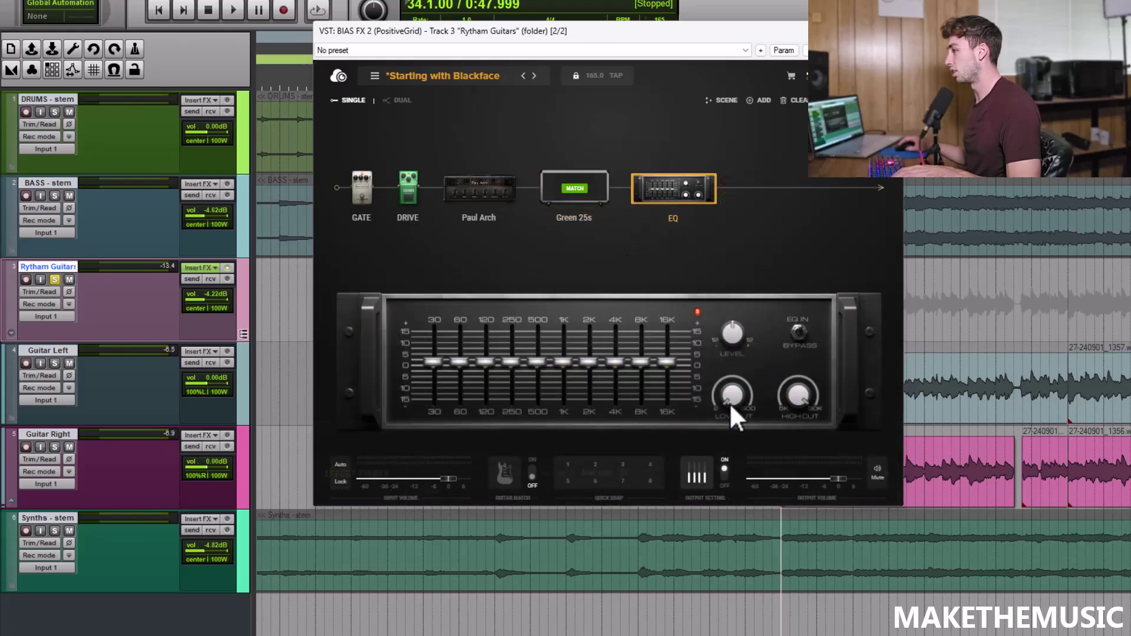
Set EQ low cut to ~96.6 Hz, high cut 18250 Hz, 120 Hz +6.60 dB, and raise 500 Hz.
drag(736, 392, 738, 390)
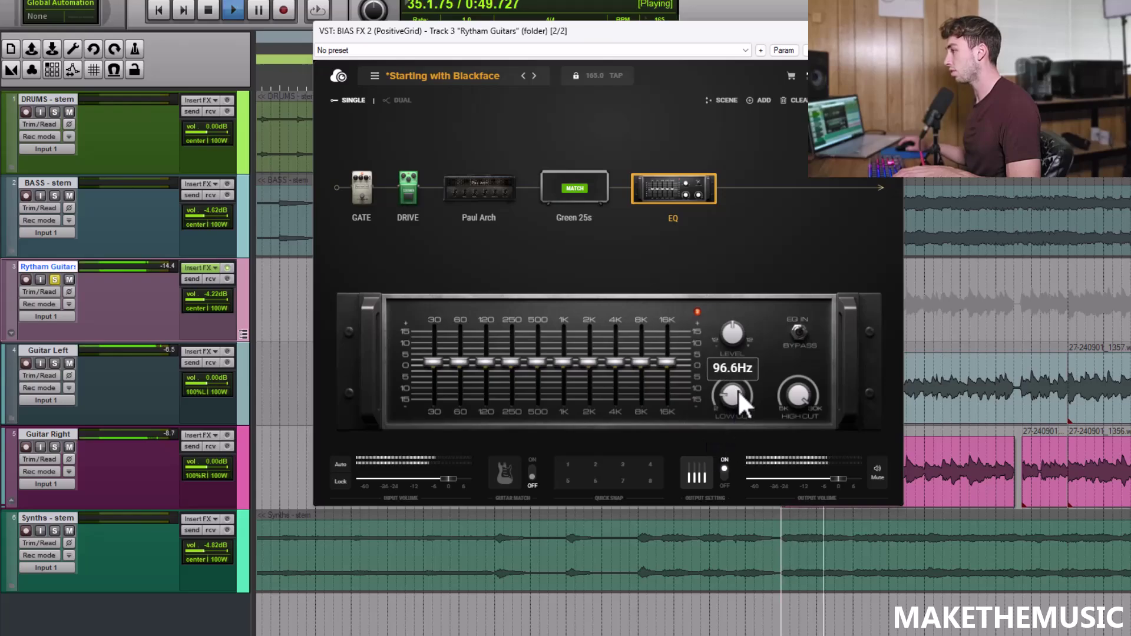
key(space)
drag(800, 405, 804, 424)
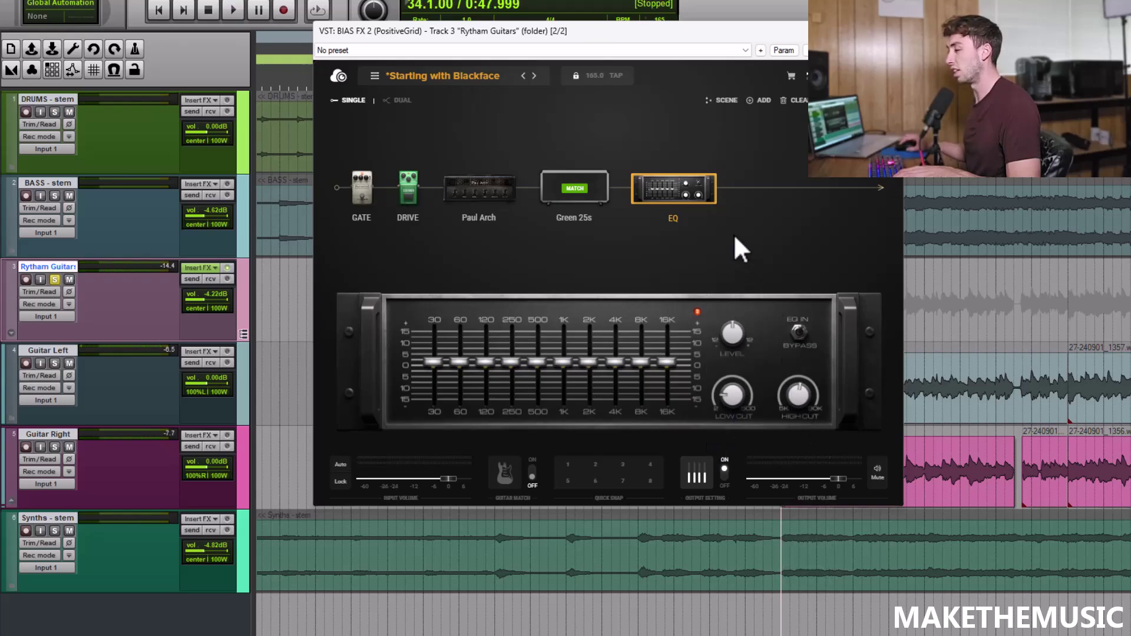
key(space)
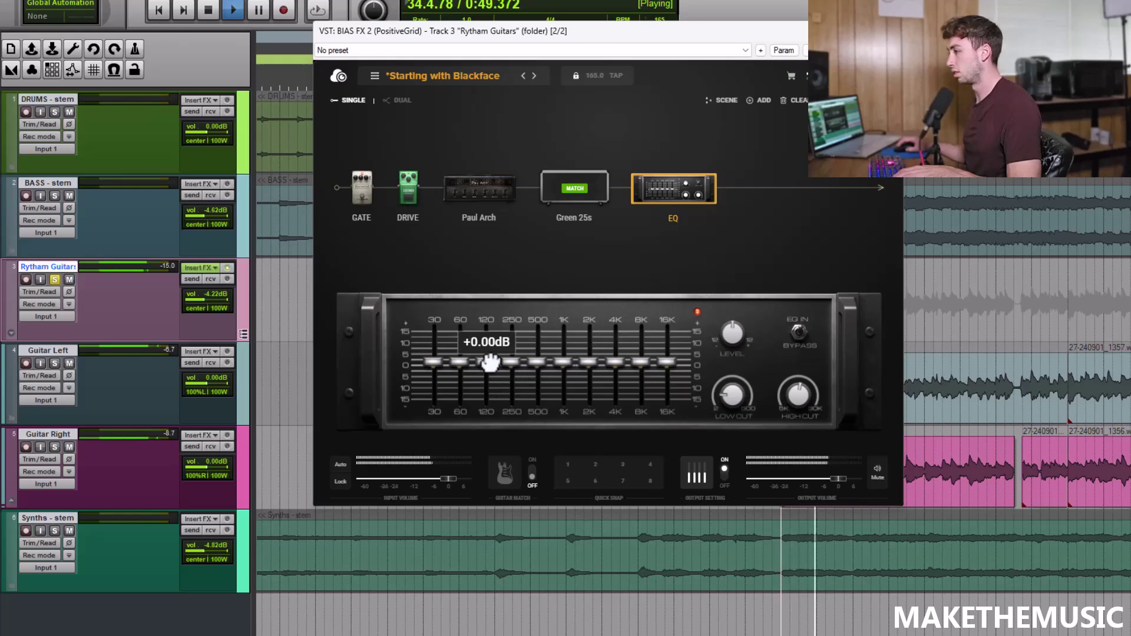
drag(489, 362, 490, 348)
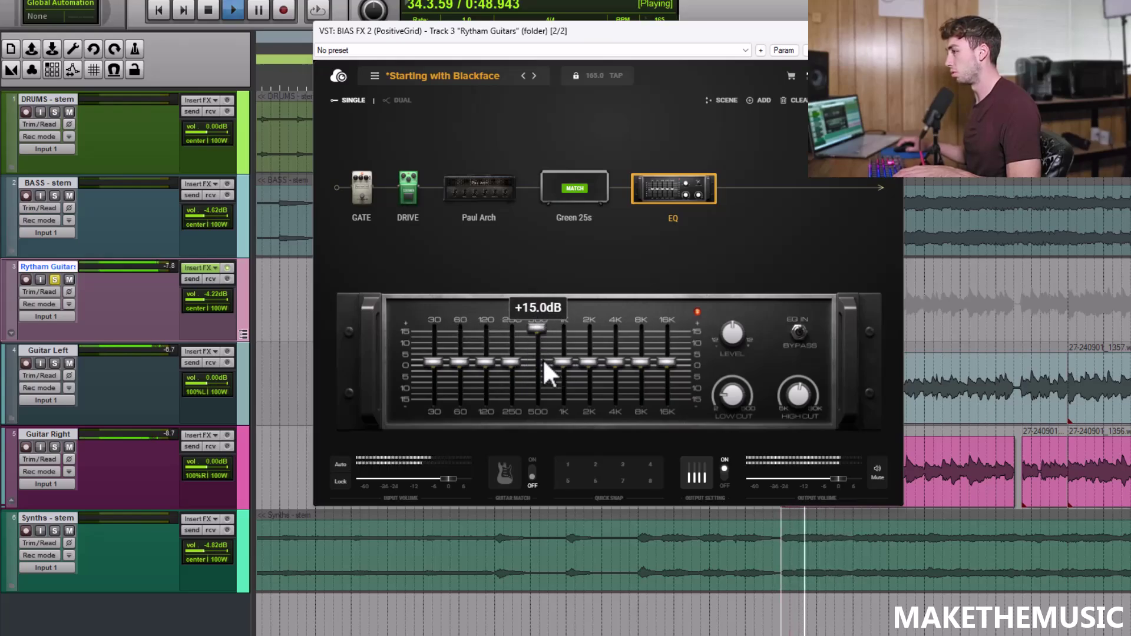
mouse_move(543, 358)
mouse_down()
mouse_move(535, 365)
mouse_move(537, 339)
mouse_move(566, 354)
mouse_move(537, 361)
mouse_move(591, 361)
mouse_move(537, 359)
mouse_move(558, 364)
mouse_up()
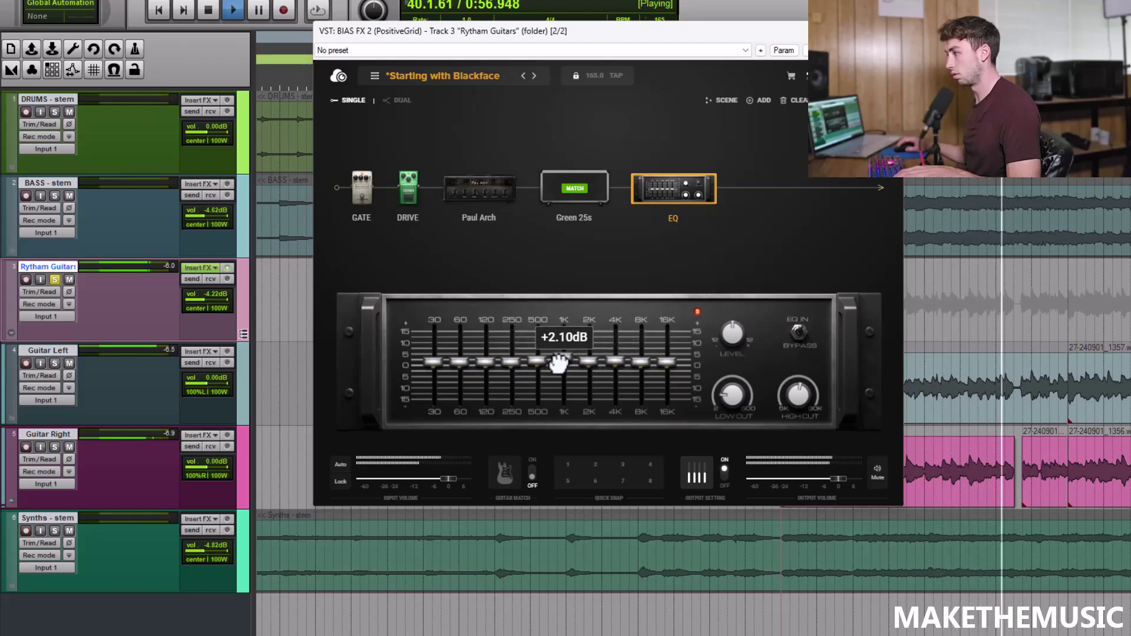
Shift the Green 25s cabinet mic slightly further right during playback.
click(479, 192)
key(space)
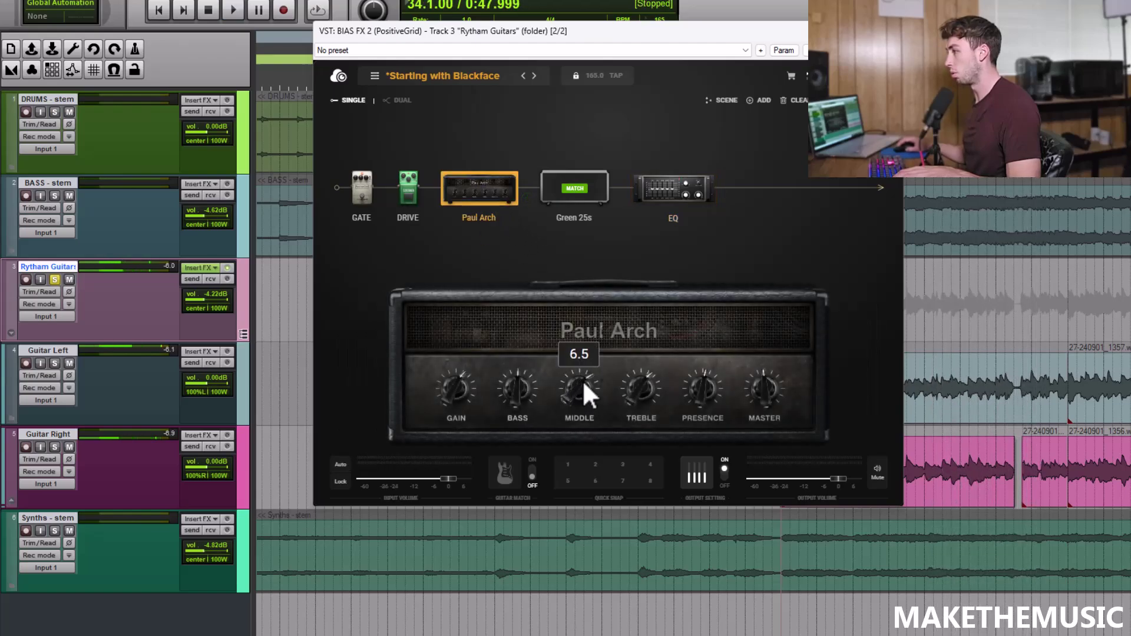
key(space)
click(576, 203)
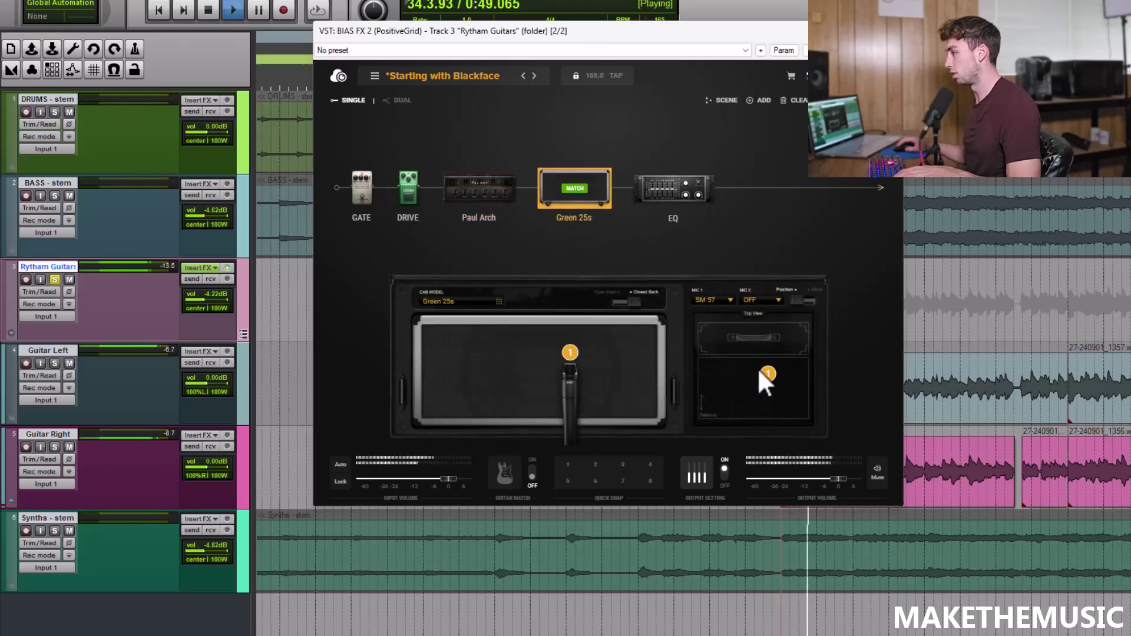
mouse_move(760, 369)
mouse_down()
mouse_move(751, 377)
mouse_move(774, 382)
mouse_move(767, 363)
mouse_move(753, 383)
mouse_move(764, 368)
mouse_up()
key(space)
key(space)
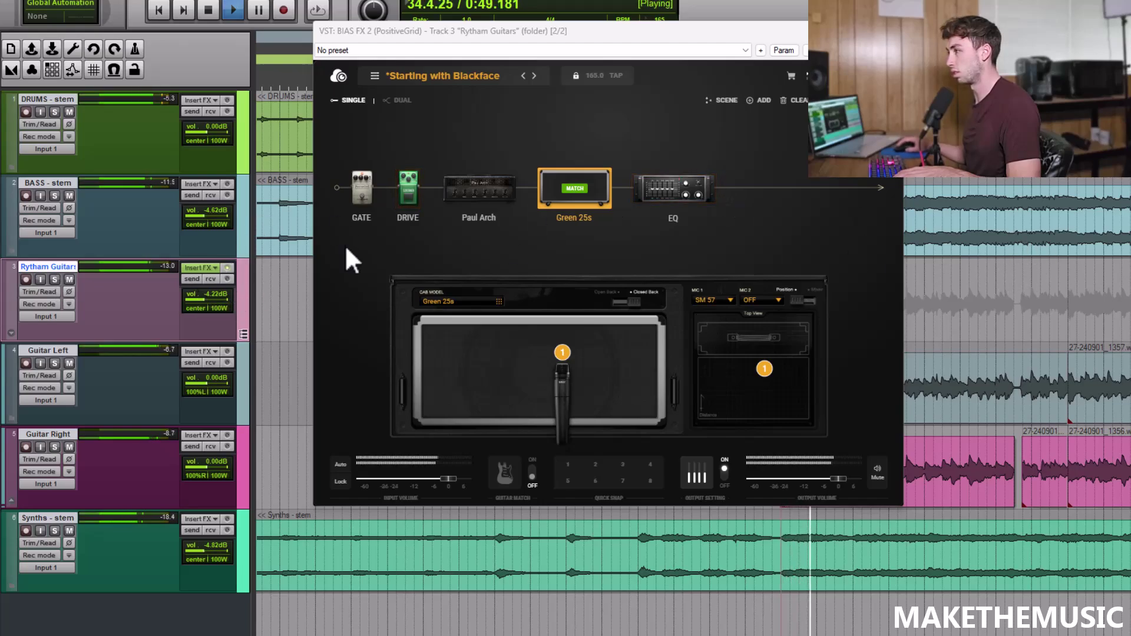
Set the EQ's 4K band to +1.50 dB and high cut to 14000 Hz, then close BIAS FX 2.
click(671, 190)
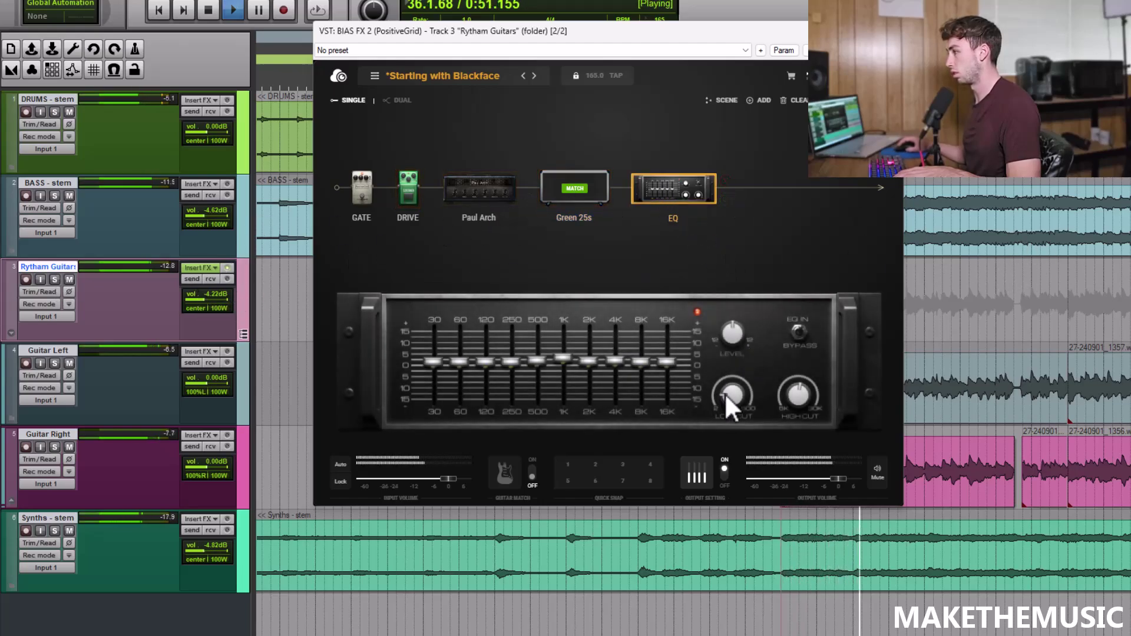
mouse_move(725, 393)
drag(612, 361, 635, 359)
mouse_move(795, 404)
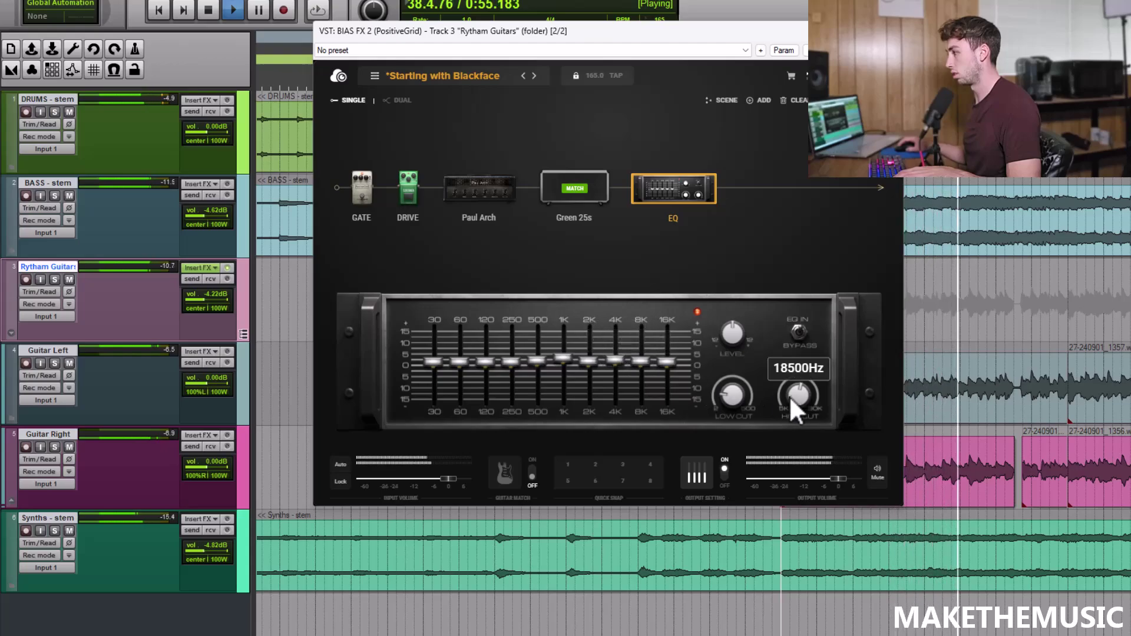
drag(787, 404, 795, 412)
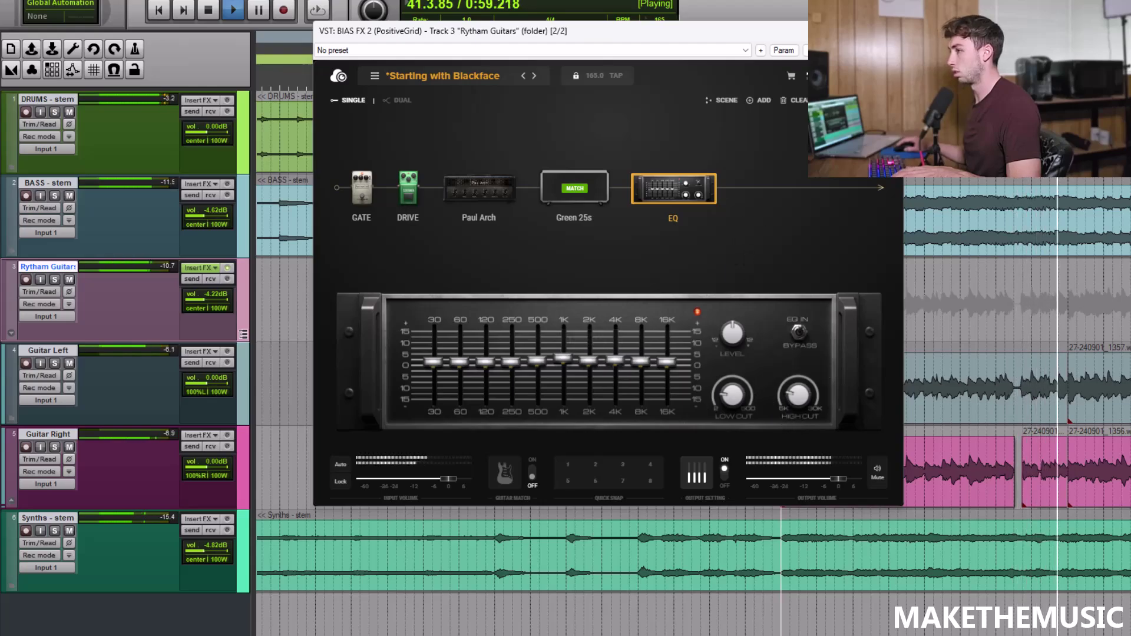
key(space)
key(Escape)
Open the Rytham Guitars BIAS FX 2 chain during playback and set Paul Arch presence to about 4.8.
scroll(221, 300, down, 4)
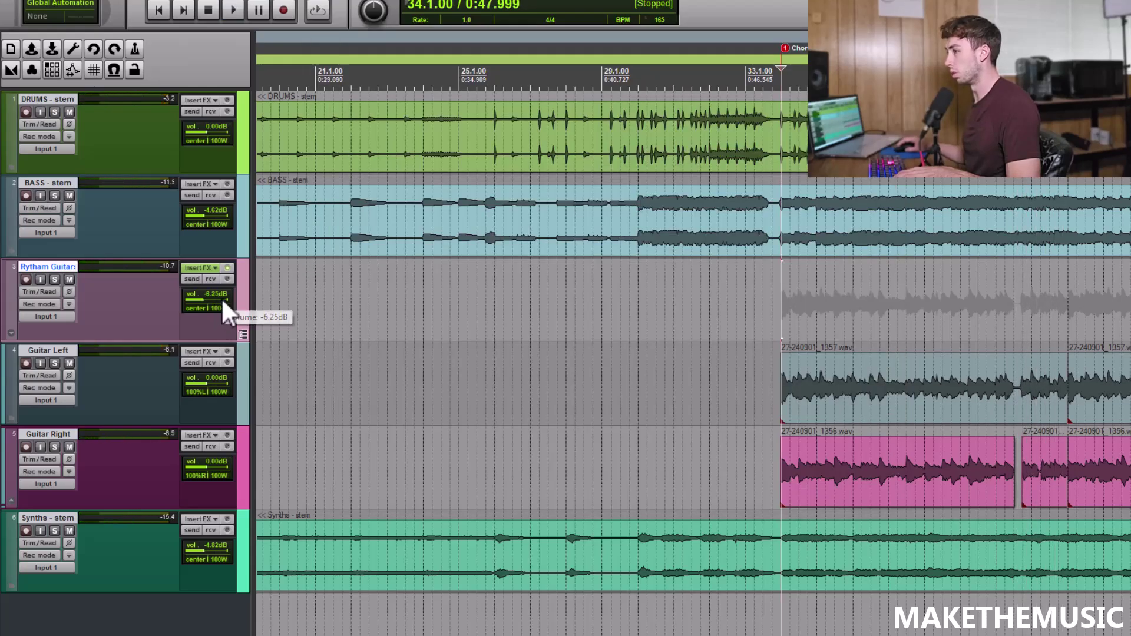
key(space)
scroll(735, 291, down, 3)
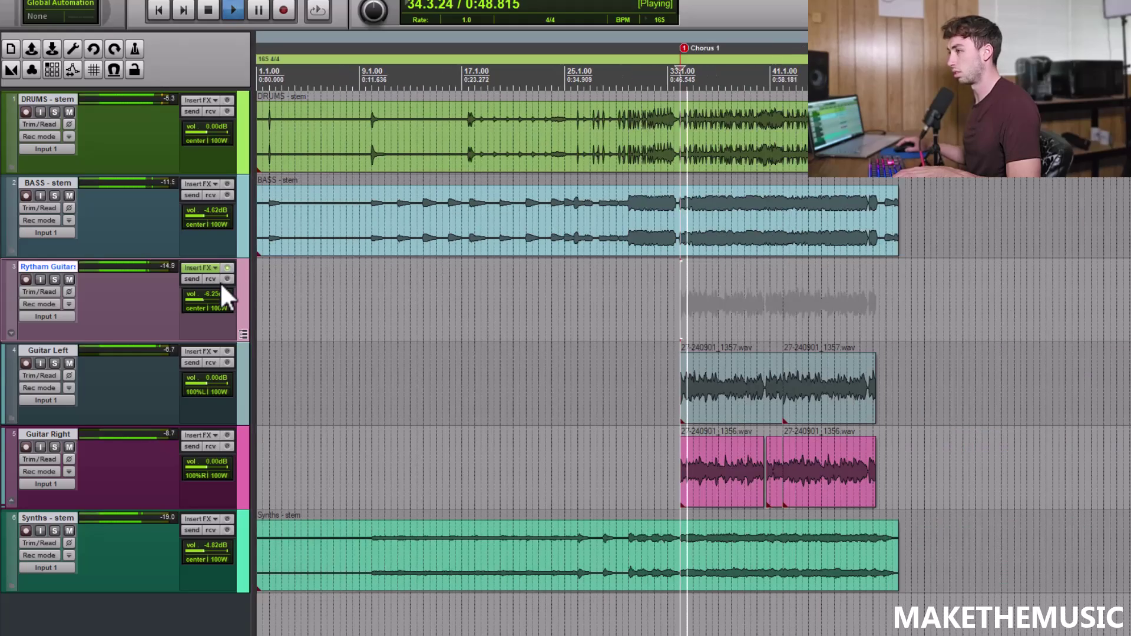
click(202, 266)
click(322, 194)
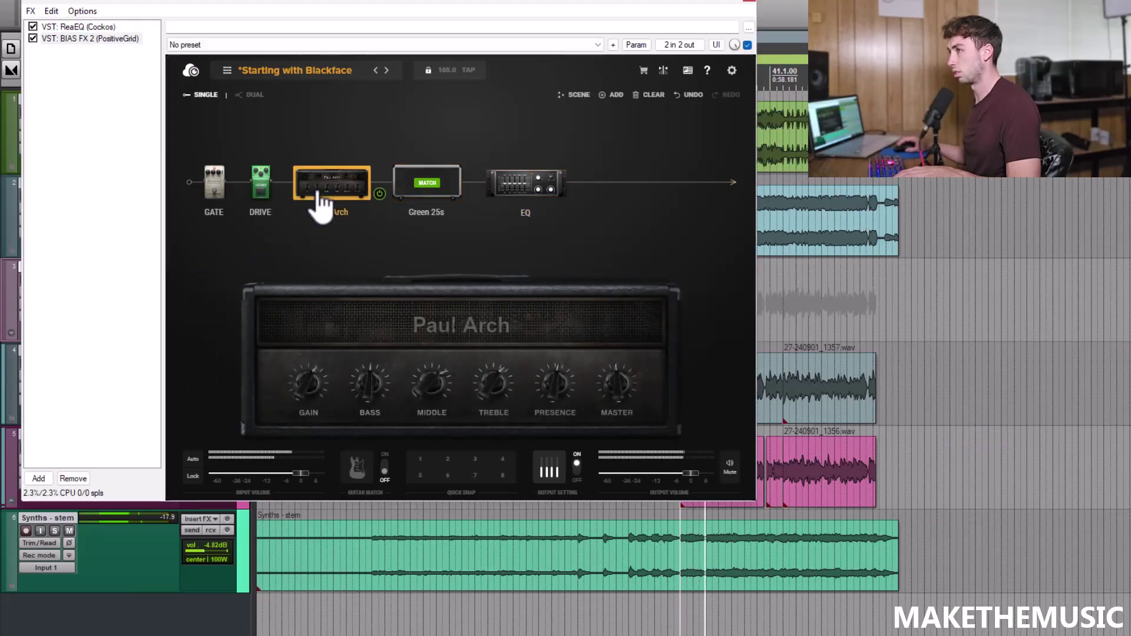
click(434, 200)
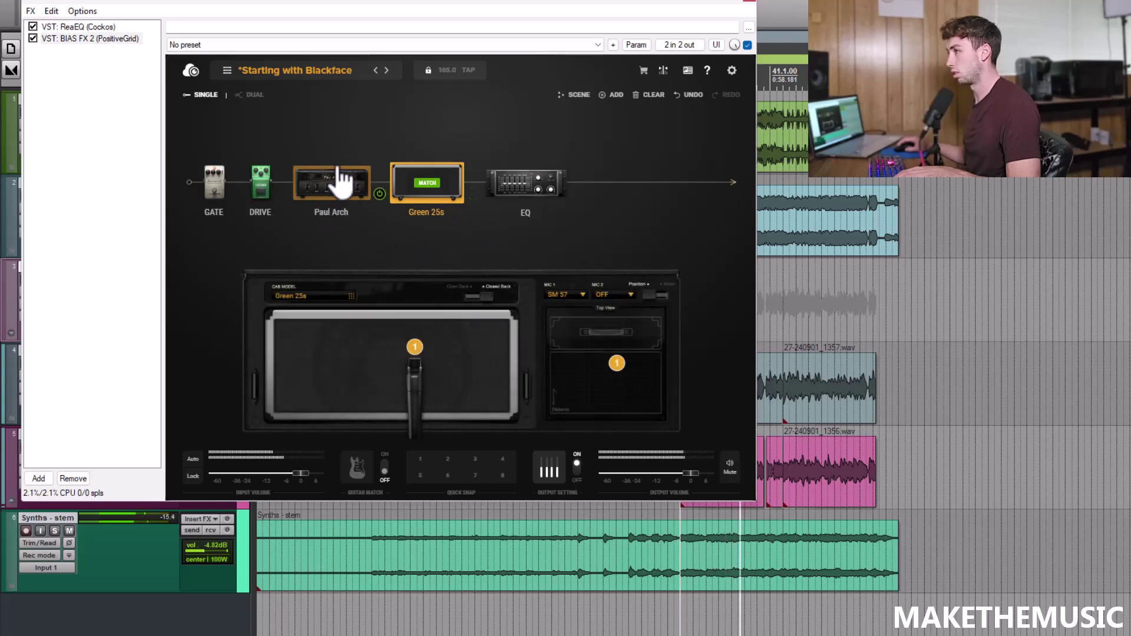
click(334, 200)
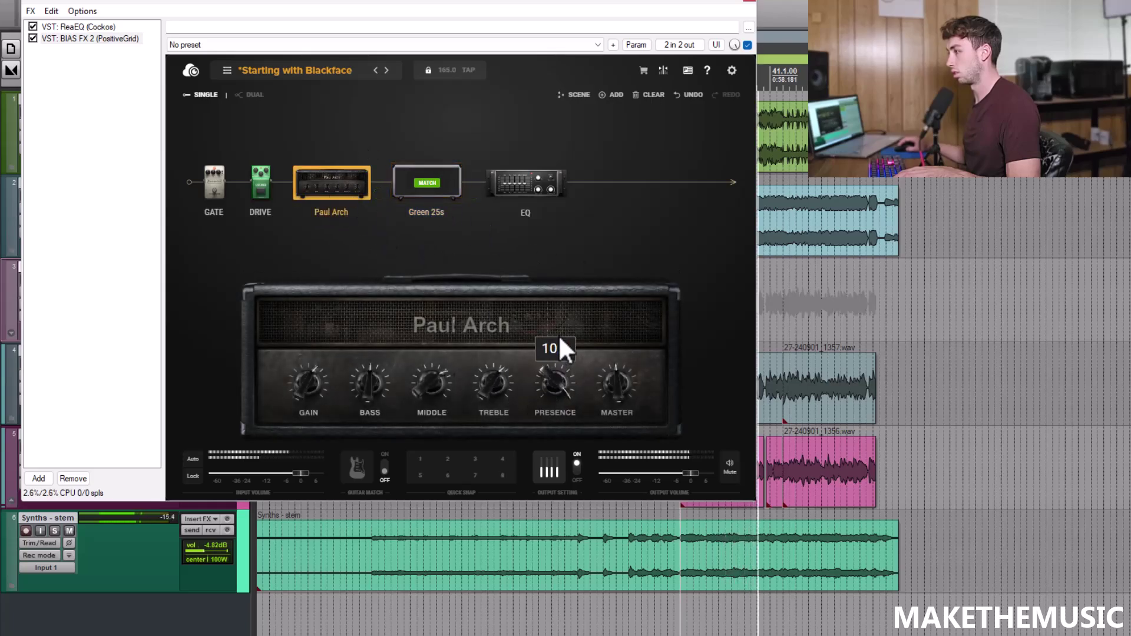
drag(559, 338, 546, 408)
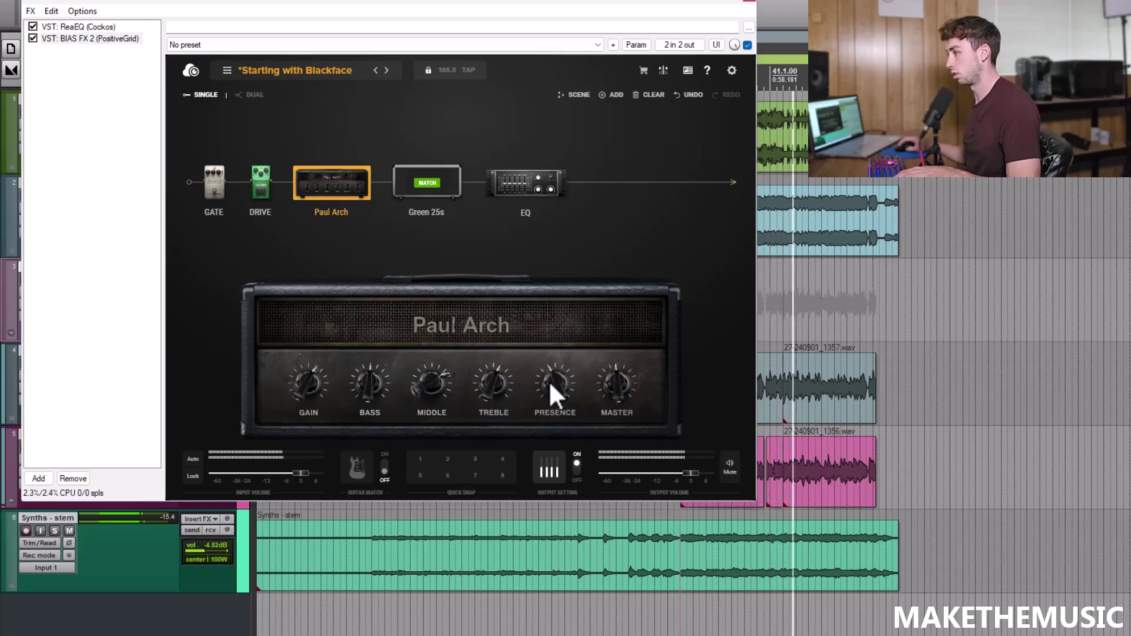
drag(551, 384, 548, 374)
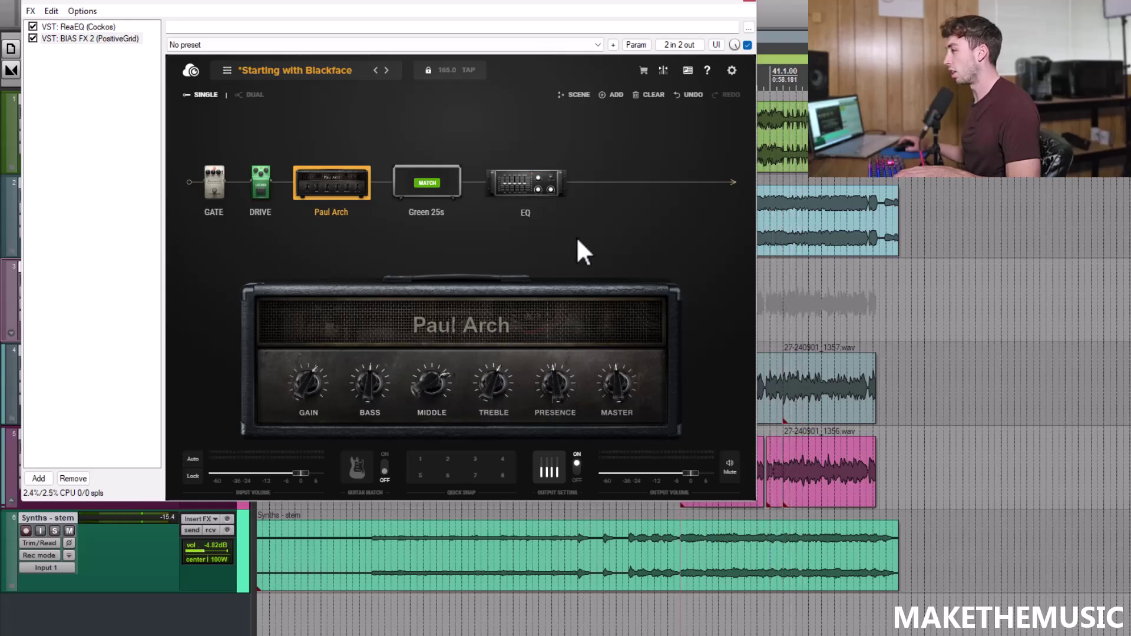
Solo the track and audition Paul Arch presence at maximum, then bring it back to about 4.
scroll(817, 284, up, 5)
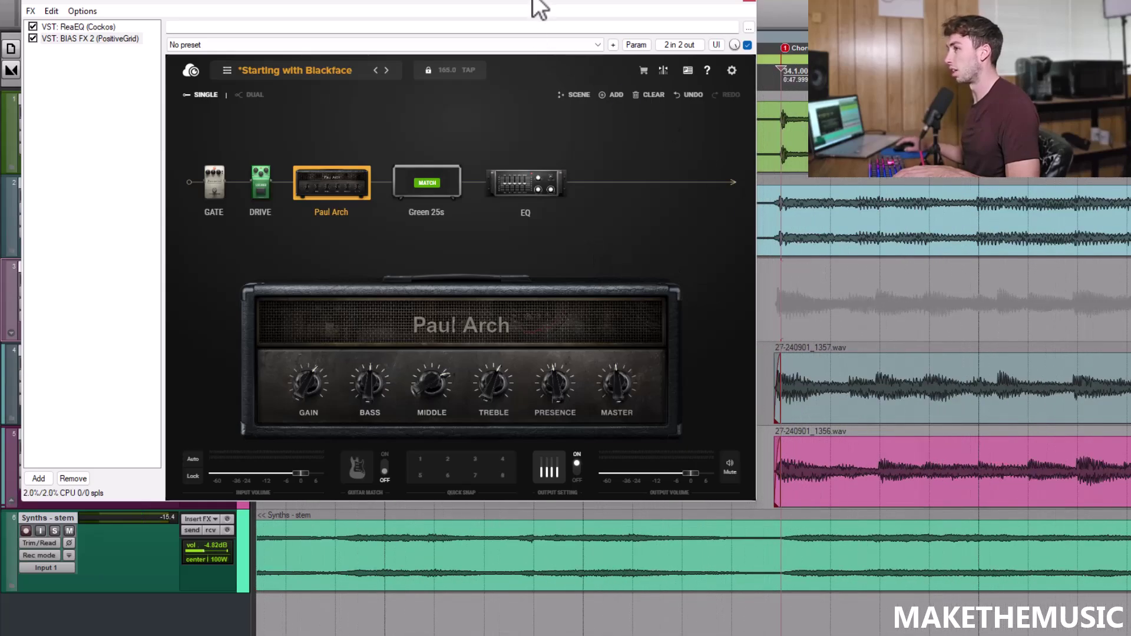
drag(537, 7, 596, 3)
key(space)
click(54, 279)
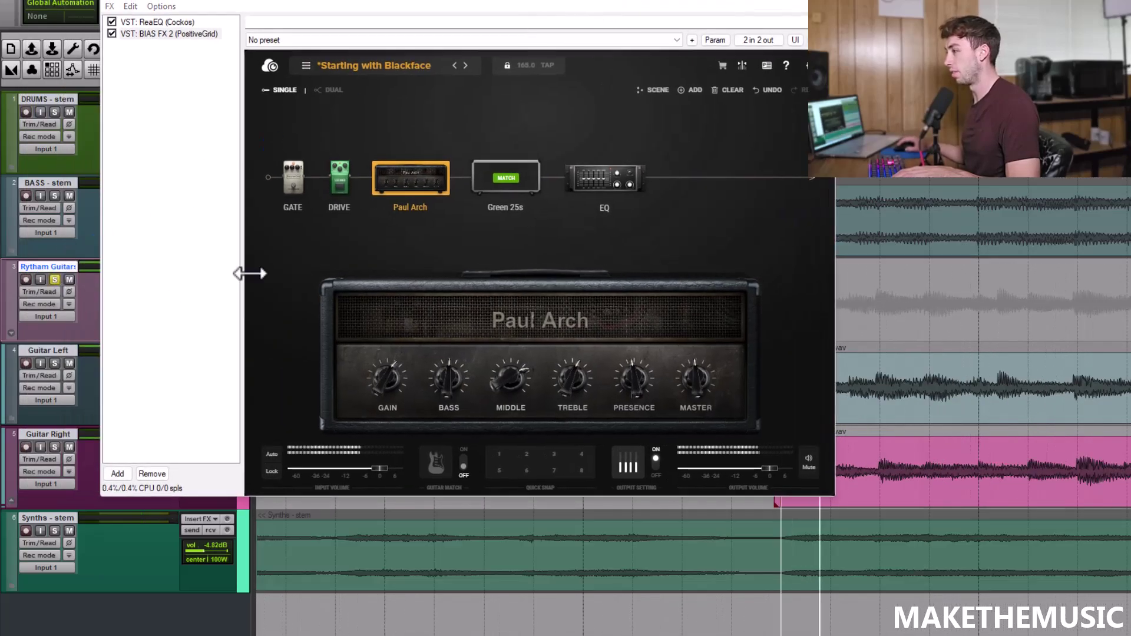
key(space)
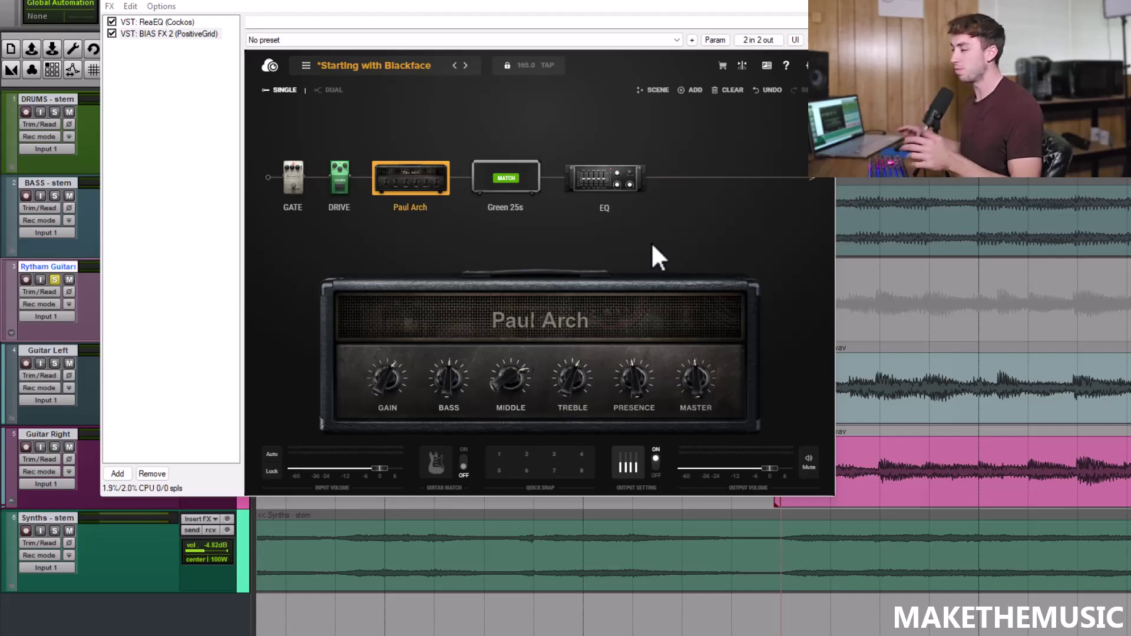
key(space)
drag(634, 380, 623, 288)
mouse_move(645, 381)
mouse_down()
mouse_move(644, 435)
mouse_move(634, 380)
mouse_up()
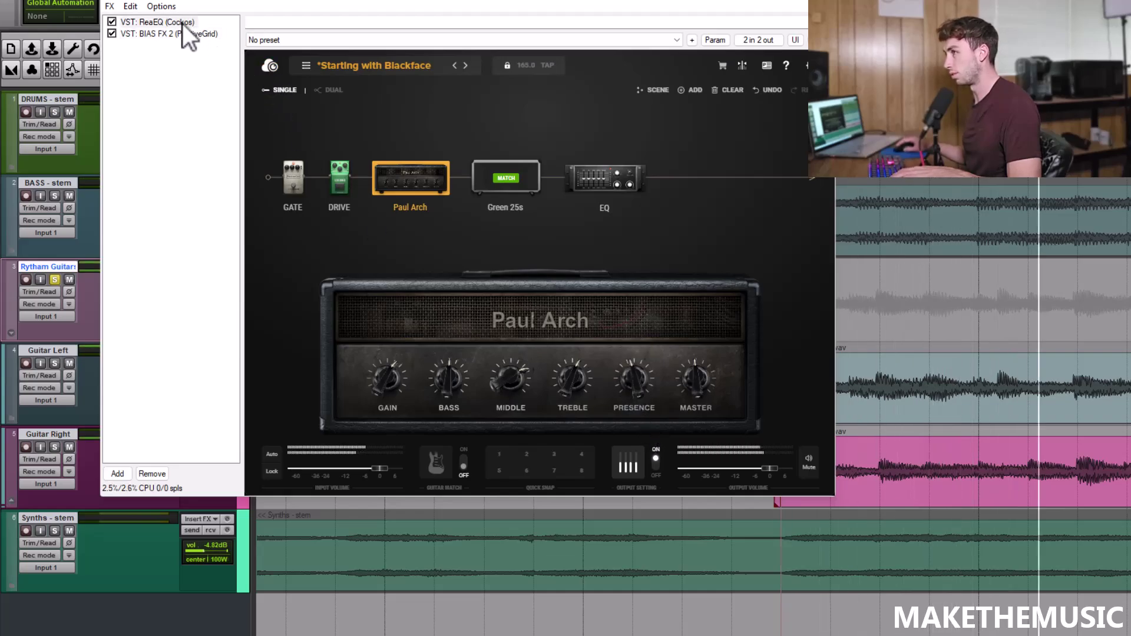
Move ReaEQ after BIAS FX 2 and nudge the Paul Arch presence and treble up slightly.
drag(183, 24, 176, 54)
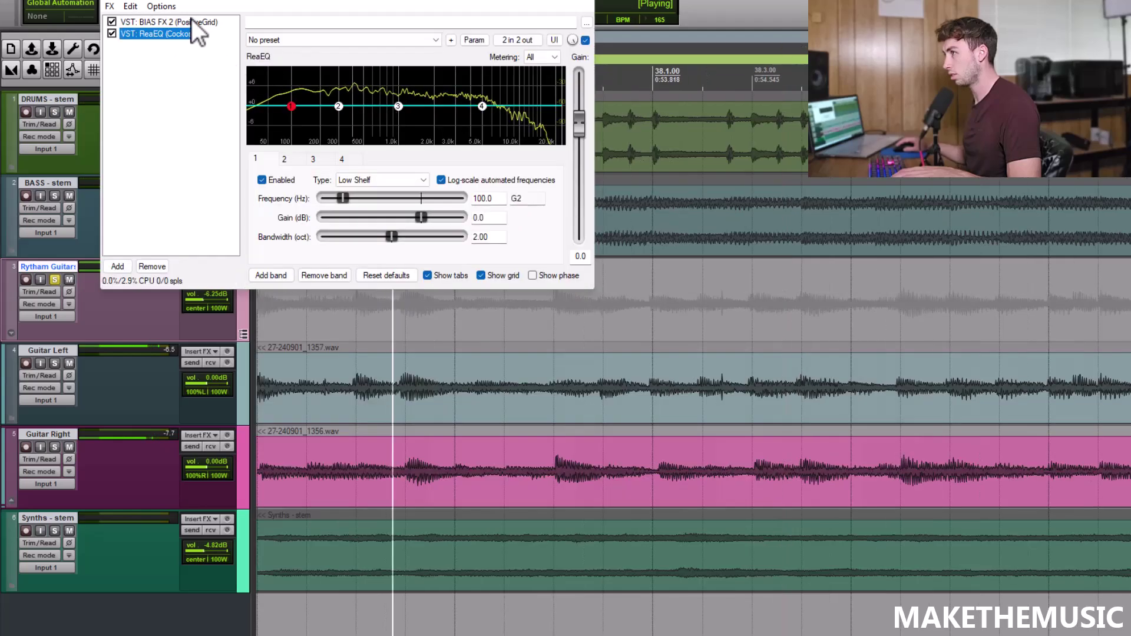
click(194, 21)
drag(625, 381, 627, 370)
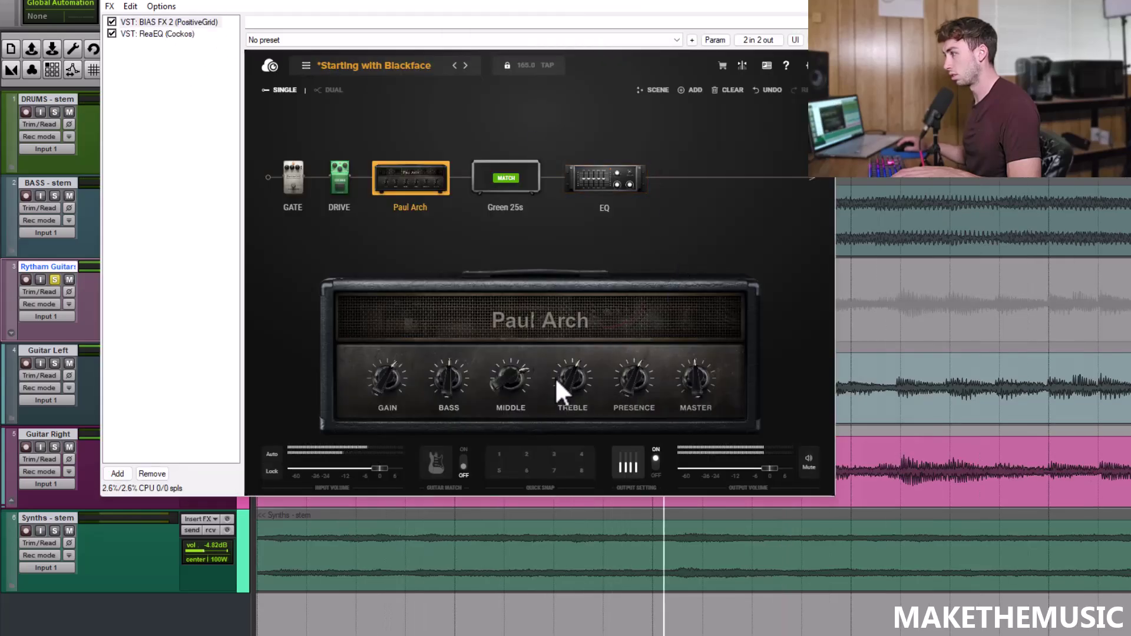
drag(560, 380, 567, 372)
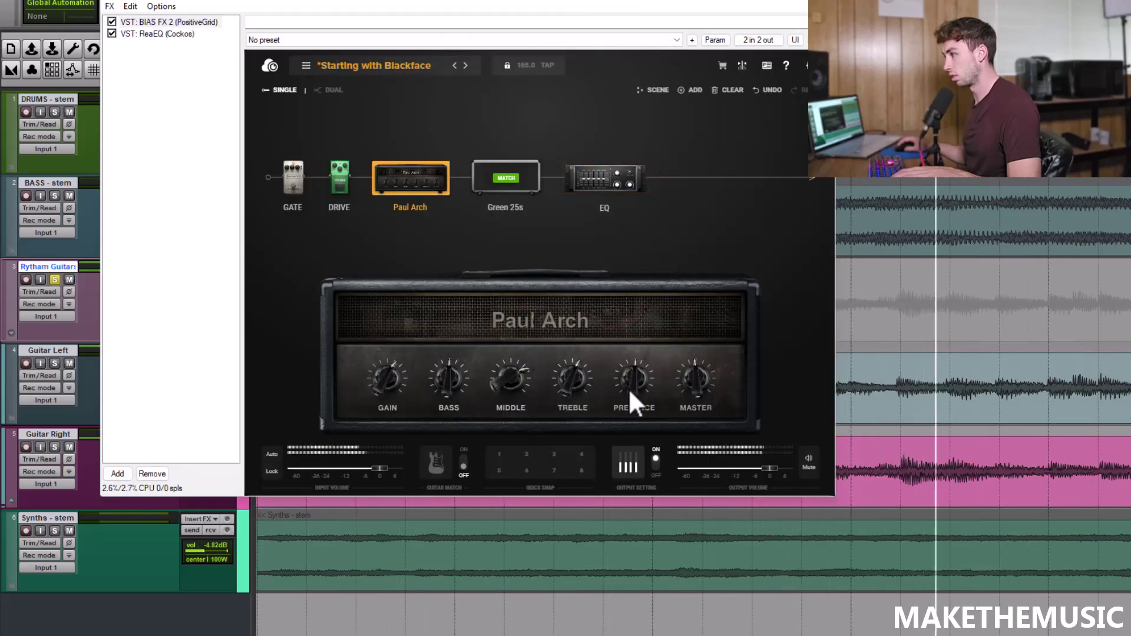
Unsolo the rhythm guitar, stop playback, and bring up the BIAS FX 2 EQ module.
click(173, 27)
click(171, 33)
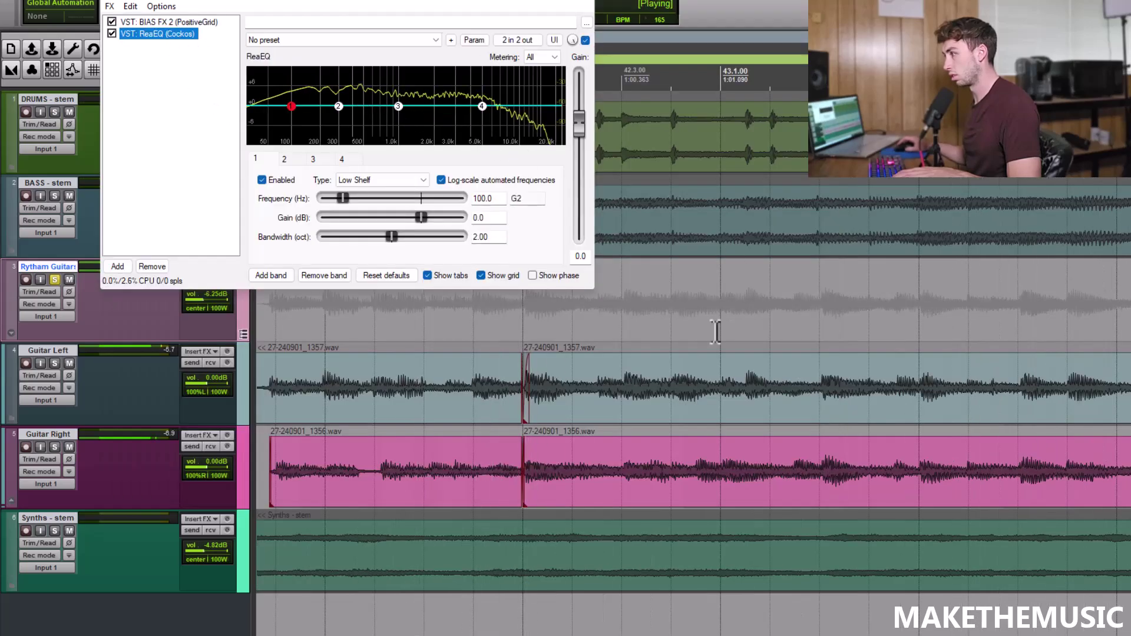
click(55, 277)
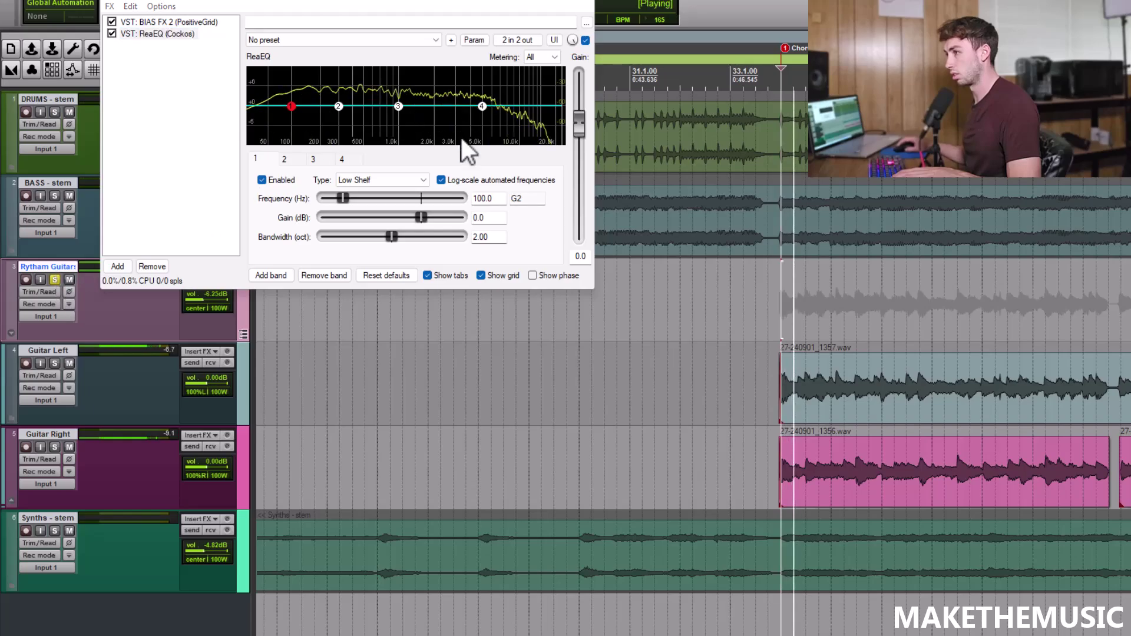
click(54, 279)
key(space)
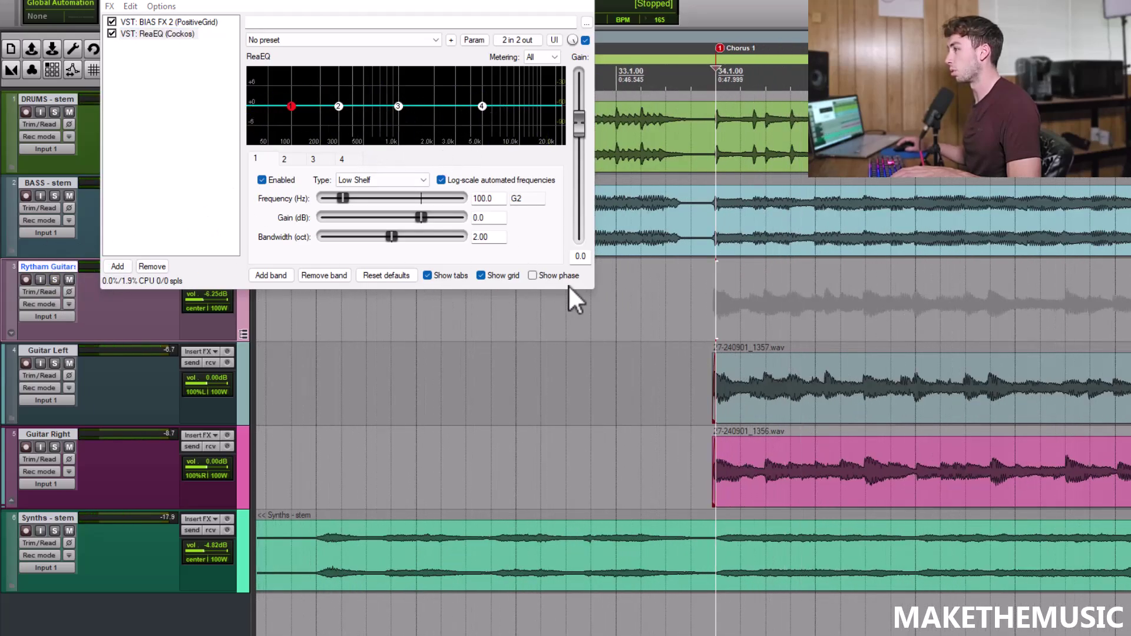
click(594, 290)
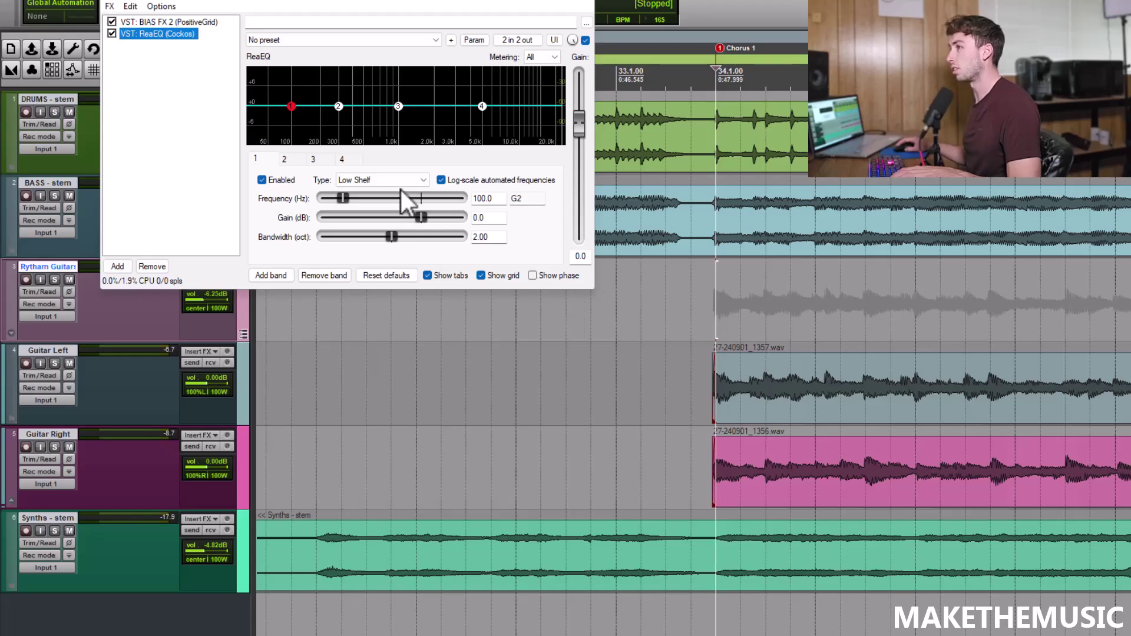
click(196, 24)
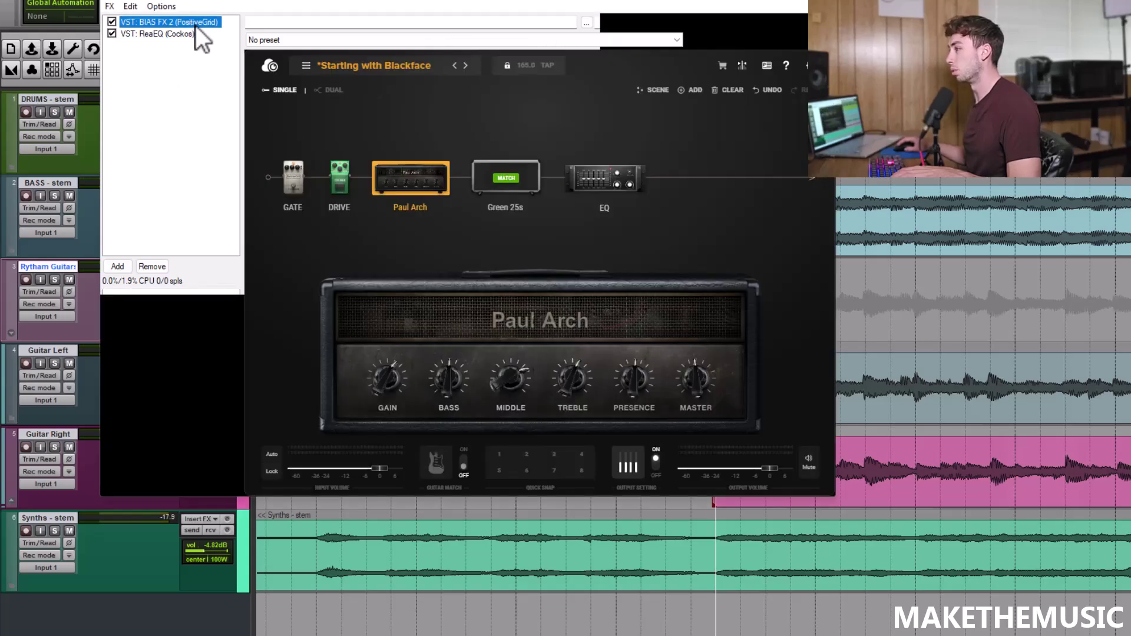
click(602, 187)
Turn ReaEQ band 1 into a high-pass filter at 53 Hz.
mouse_move(654, 384)
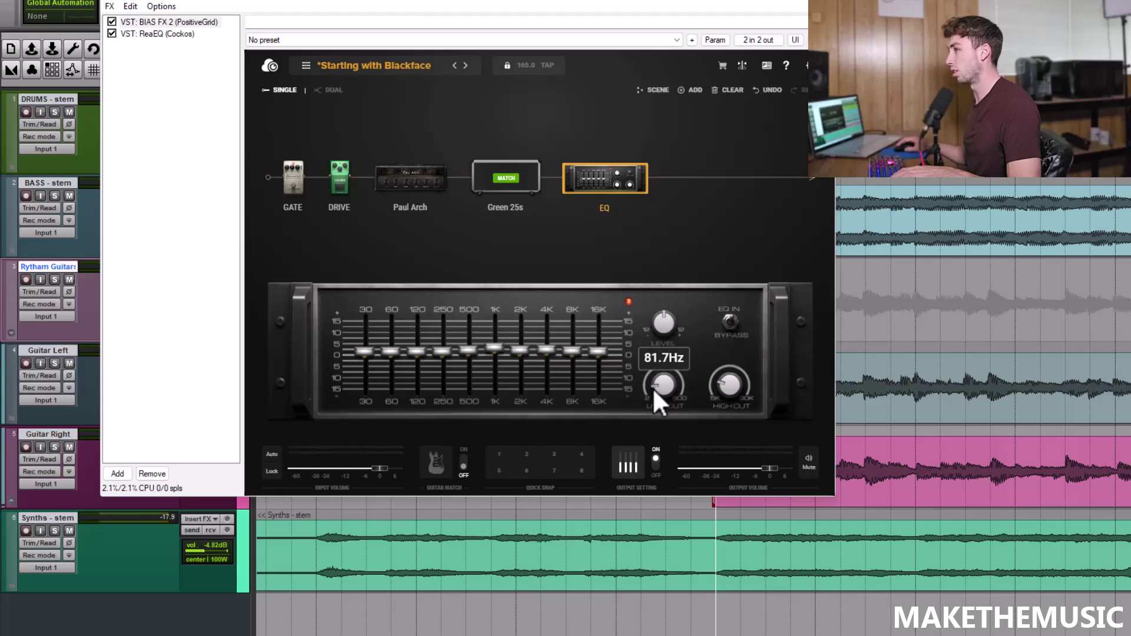
click(179, 35)
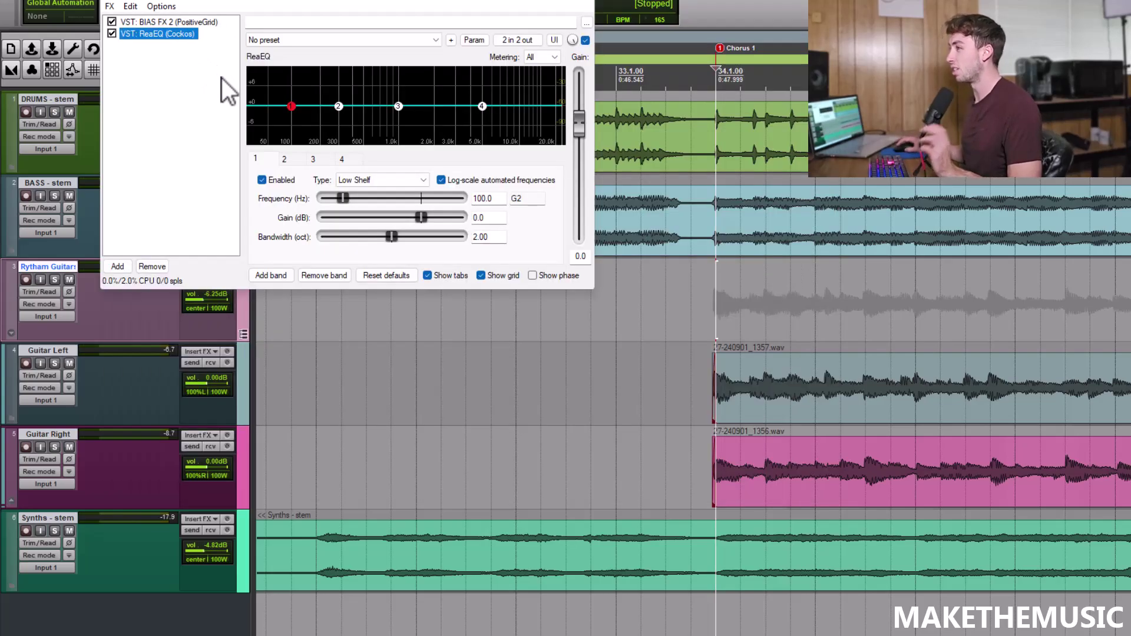
right_click(292, 106)
click(354, 280)
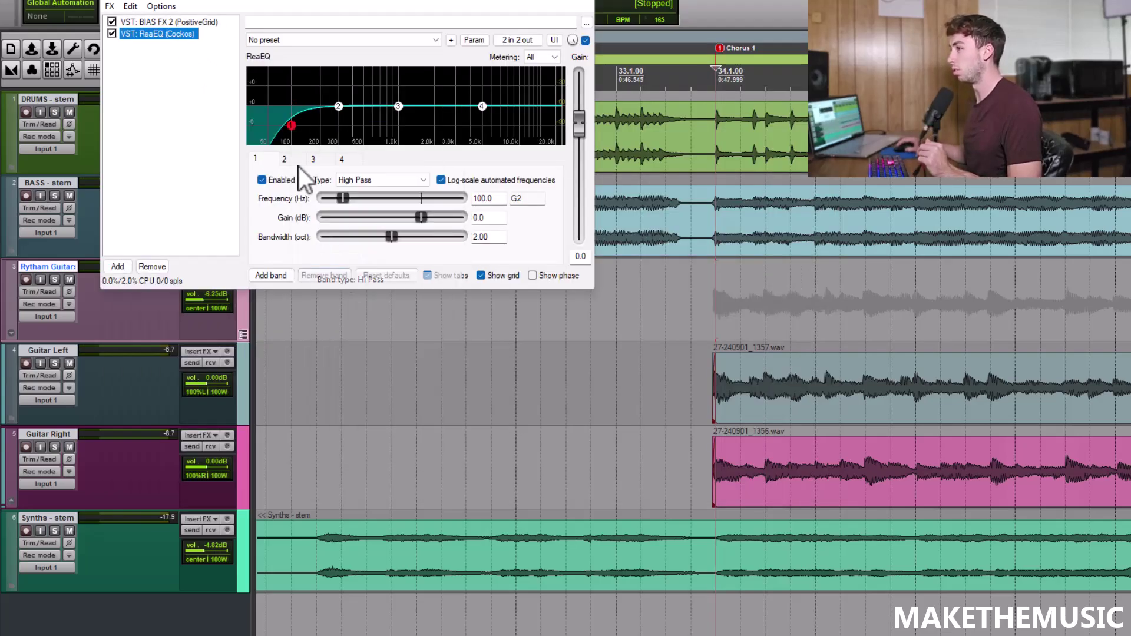
drag(301, 132, 279, 131)
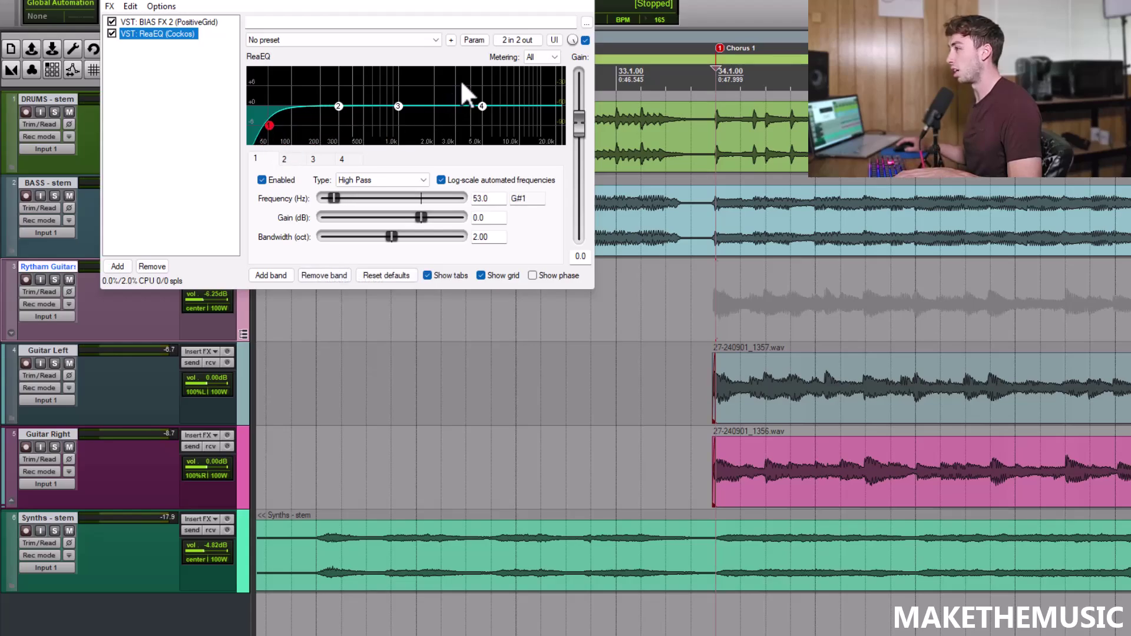
Add band 5 as a narrow -4.8 dB cut near 4 kHz, 0.11 octaves wide.
key(space)
double_click(462, 91)
drag(467, 96, 470, 67)
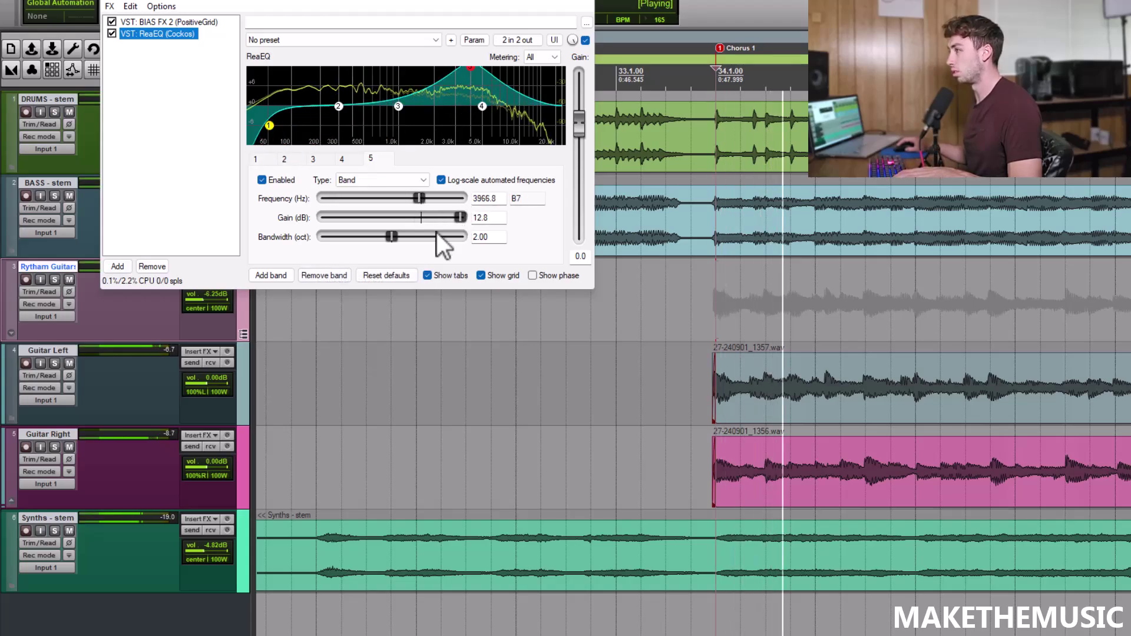
drag(397, 236, 341, 226)
key(space)
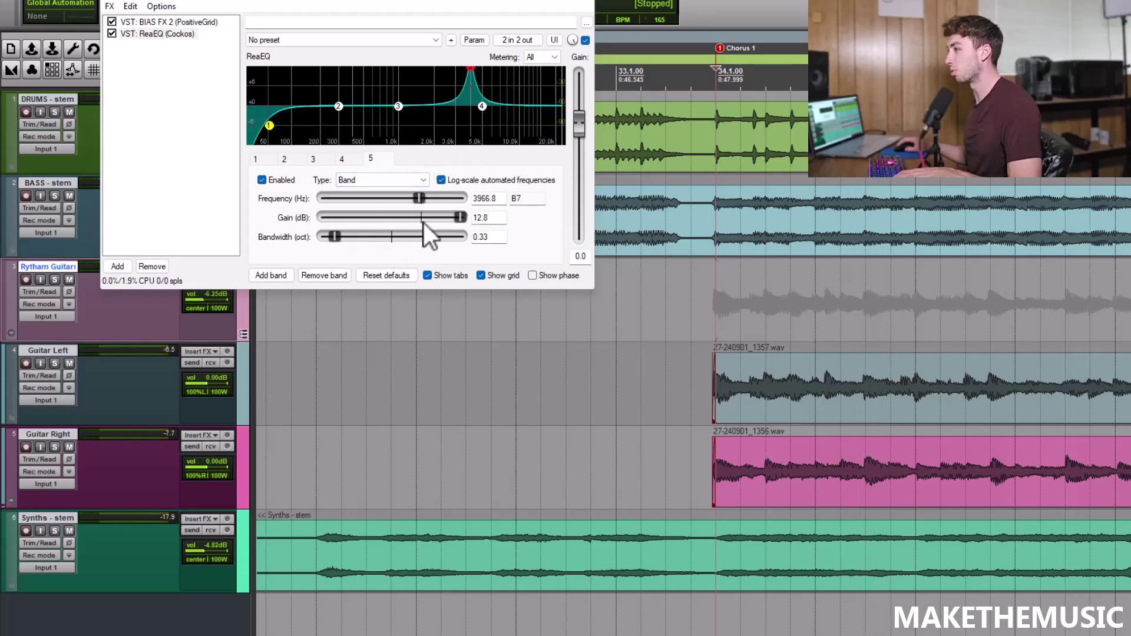
key(space)
click(335, 237)
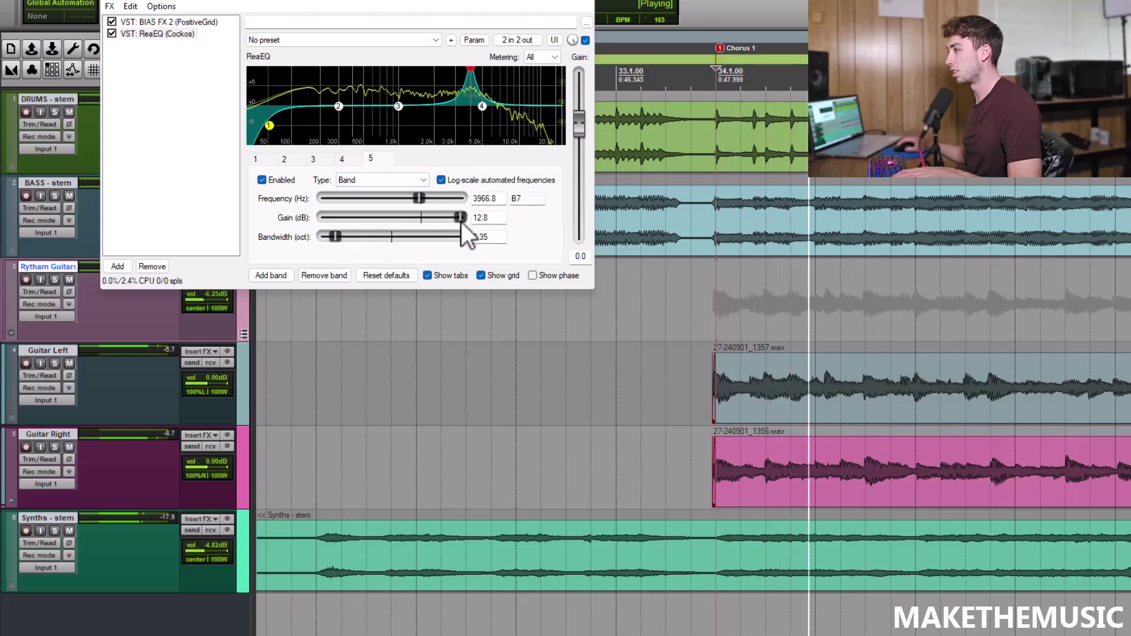
drag(461, 221, 408, 216)
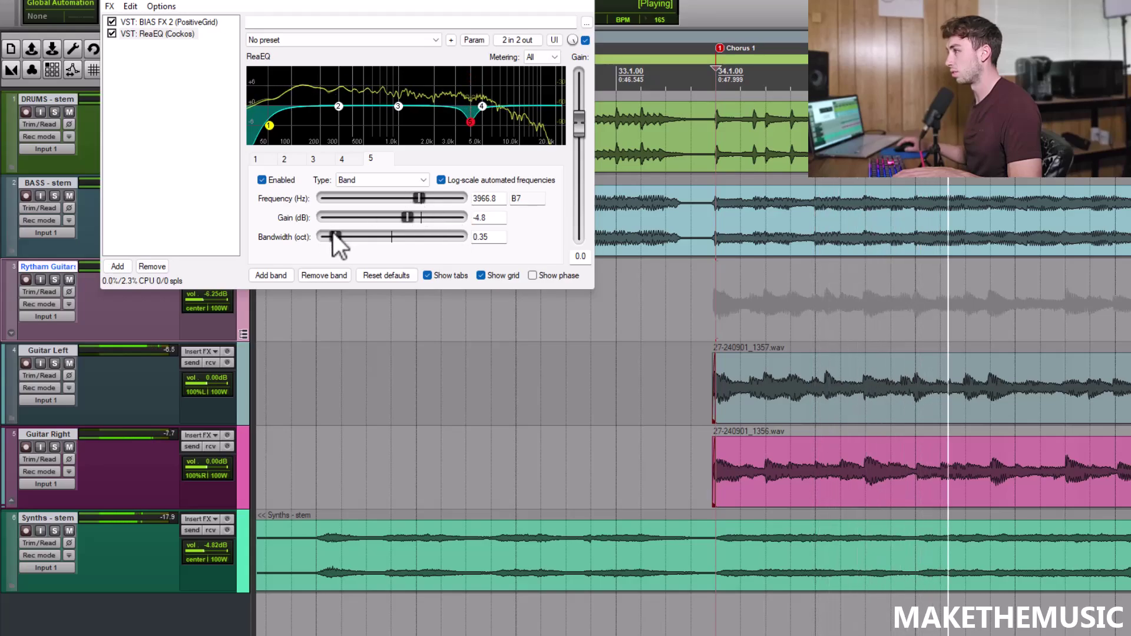
drag(334, 234, 324, 226)
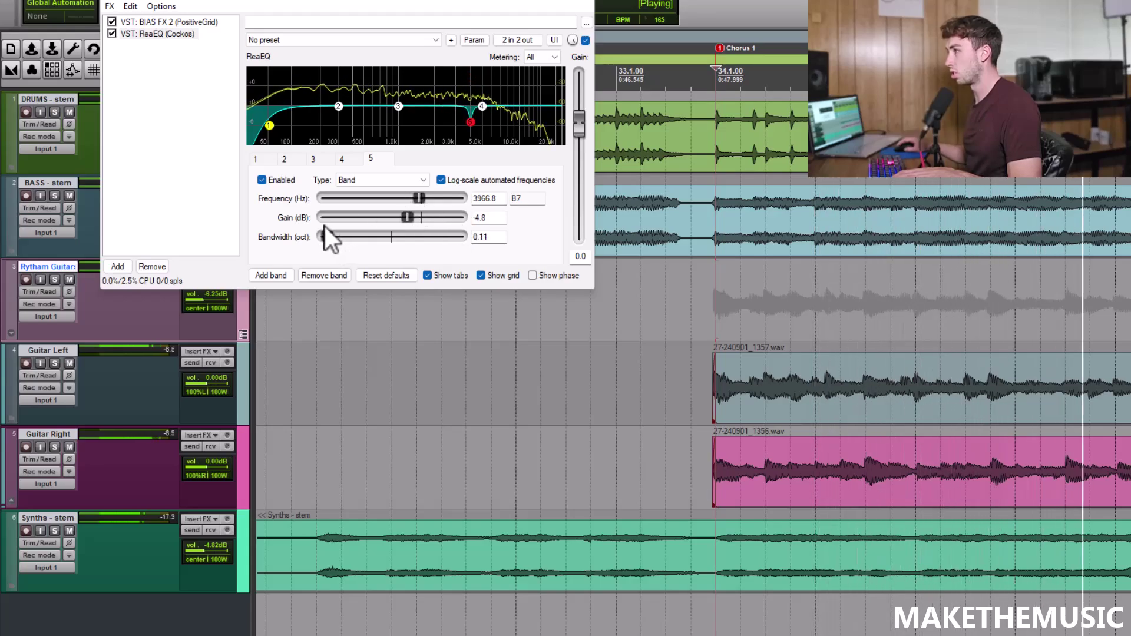
key(space)
Add band 6 as a narrow -4.8 dB notch near 2.3 kHz, 0.09 octaves wide.
key(space)
double_click(449, 88)
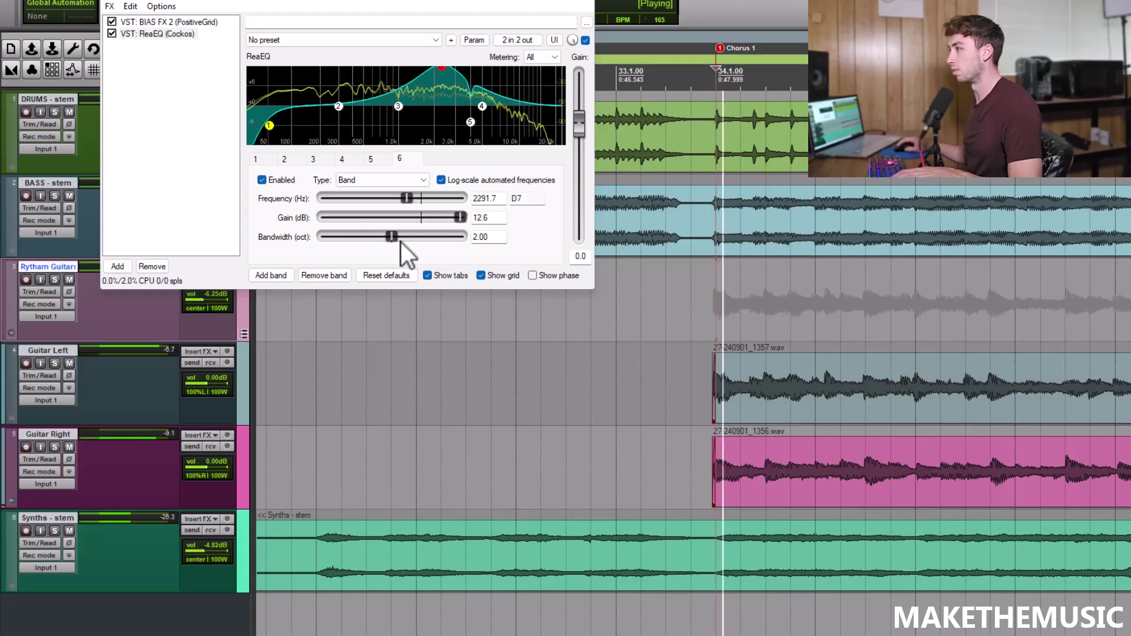
drag(401, 242, 333, 230)
drag(459, 217, 407, 207)
drag(342, 231, 327, 235)
key(space)
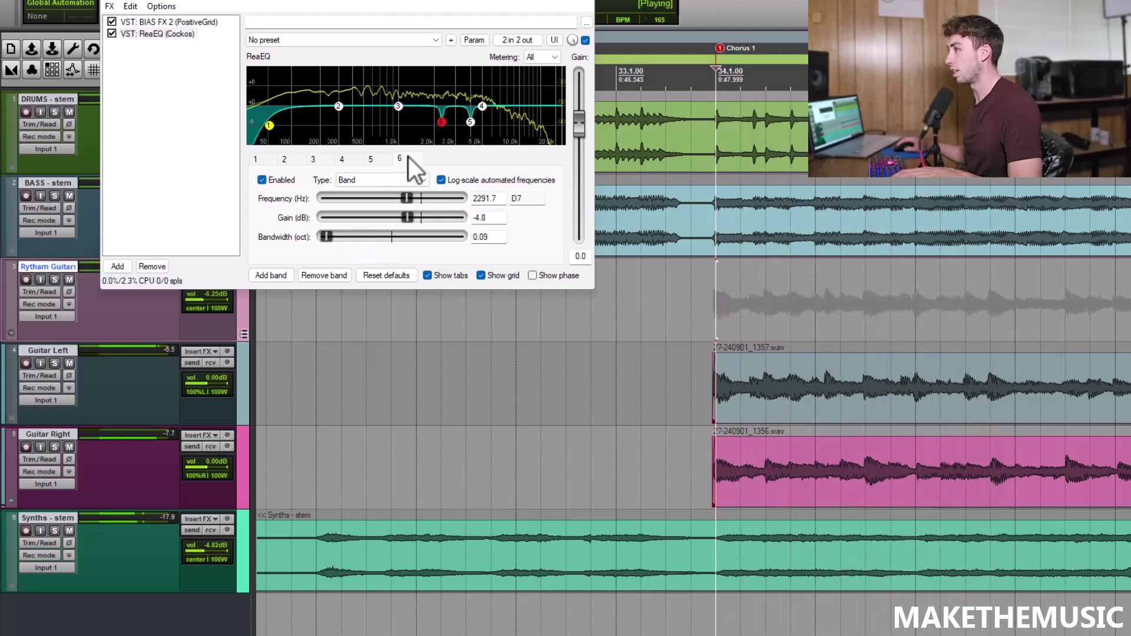
key(space)
Add band 7 as a slight mid boost and band 8 as a low-pass near 11 kHz.
double_click(402, 95)
drag(401, 95, 394, 106)
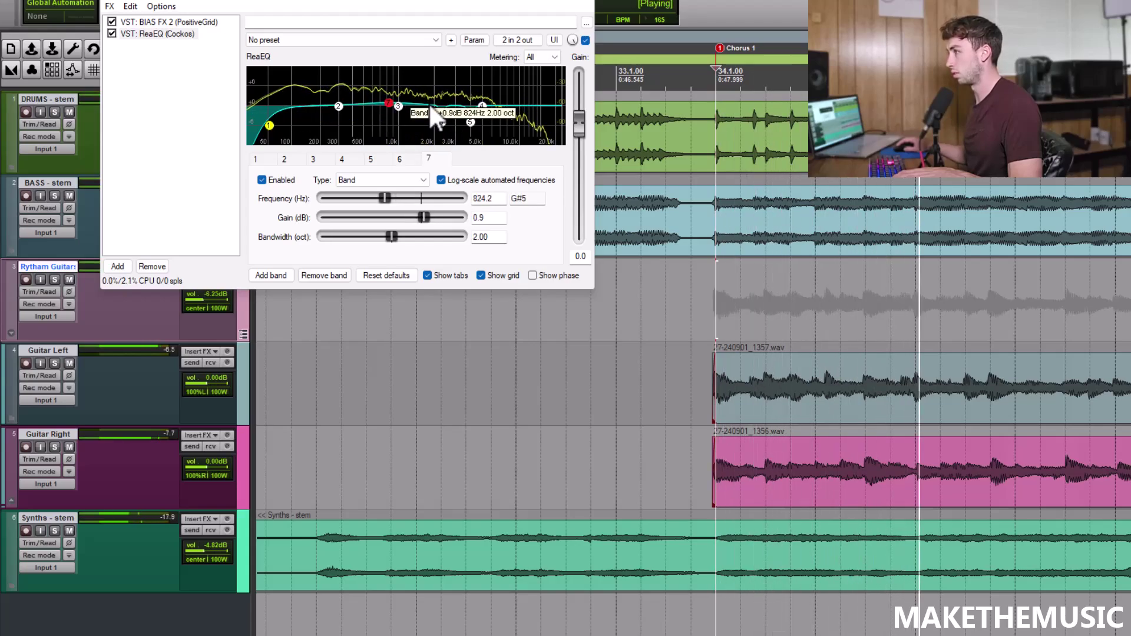
double_click(524, 104)
right_click(525, 103)
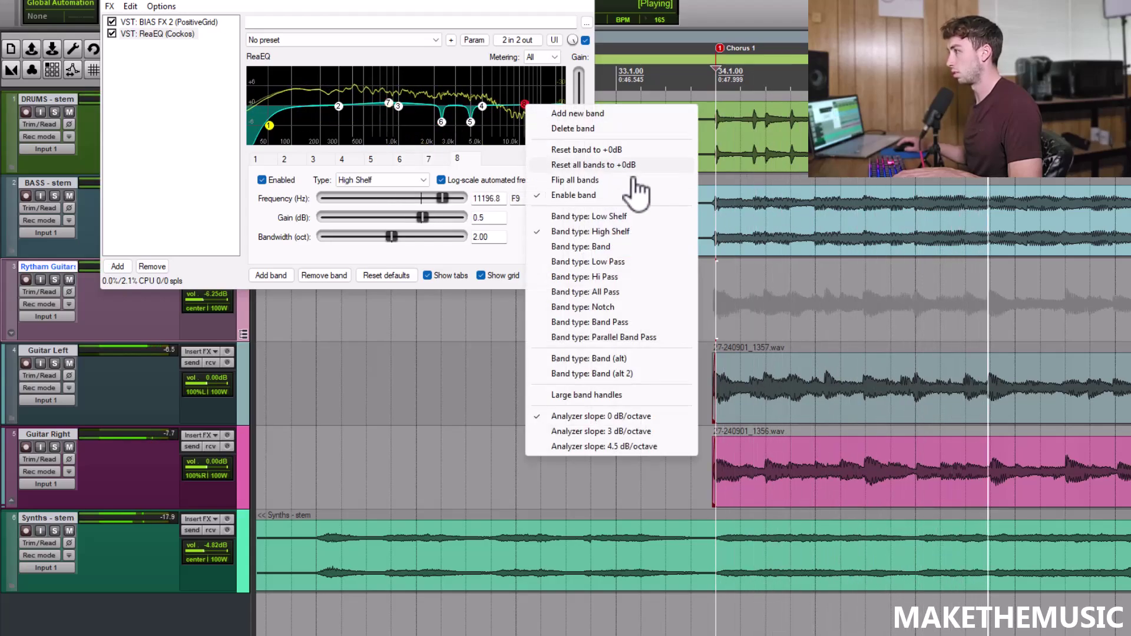
click(615, 260)
Close ReaEQ, audition the soloed rhythm guitar from the chorus, then unsolo it.
click(598, 5)
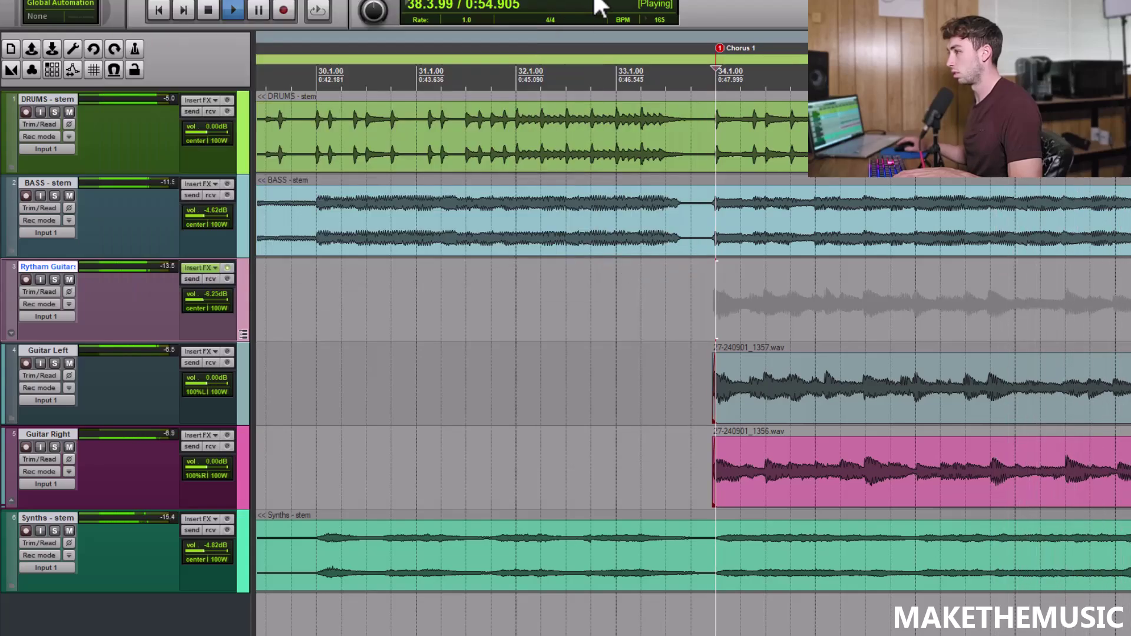
scroll(239, 306, down, 4)
click(54, 279)
key(space)
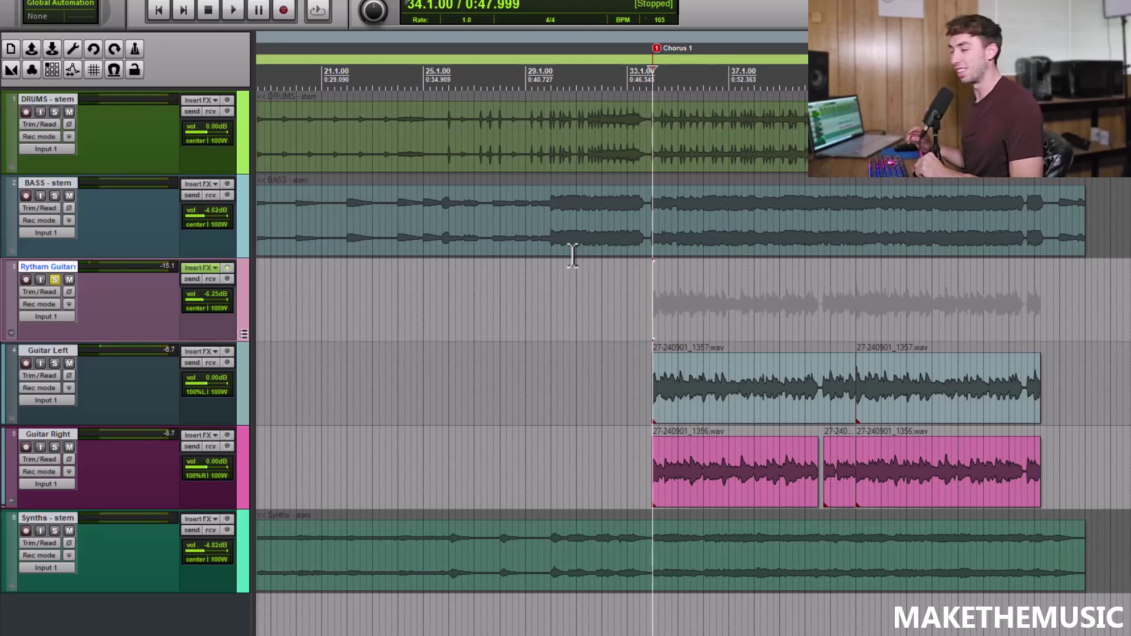
key(space)
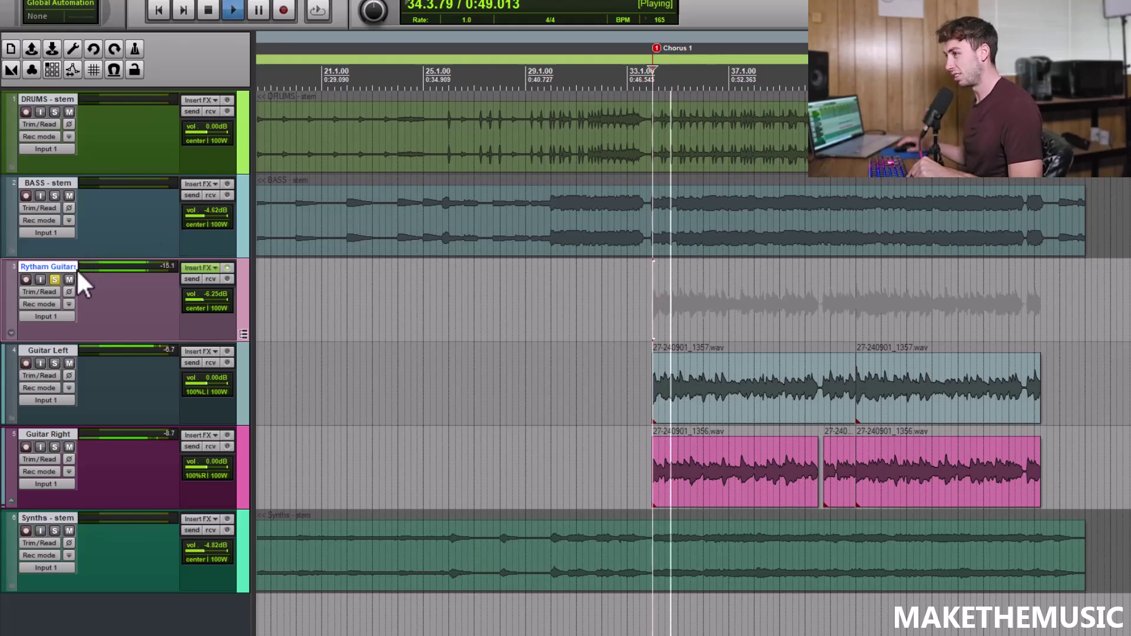
key(space)
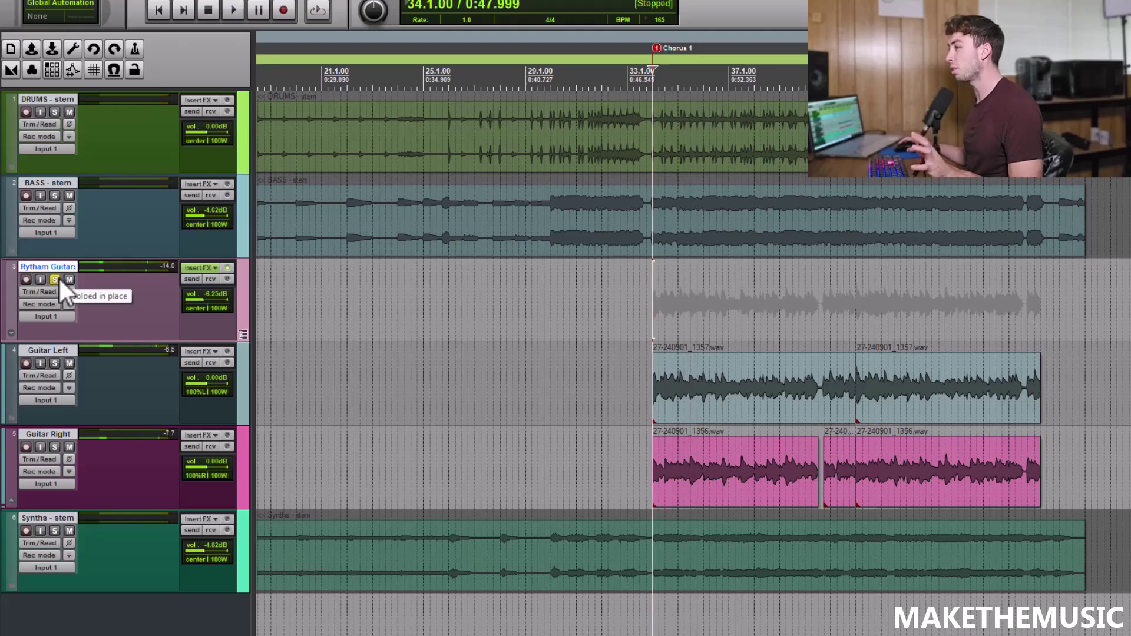
click(57, 278)
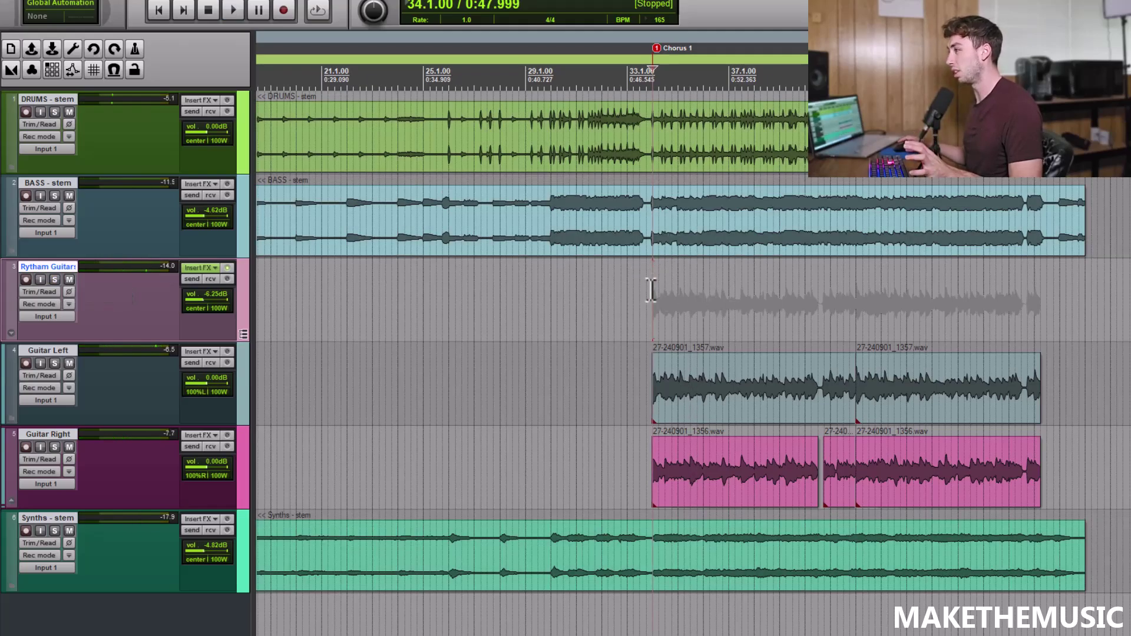
While the song plays, reset the Rytham Guitars volume, width 100%, volume -4.42 dB.
scroll(651, 288, up, 2)
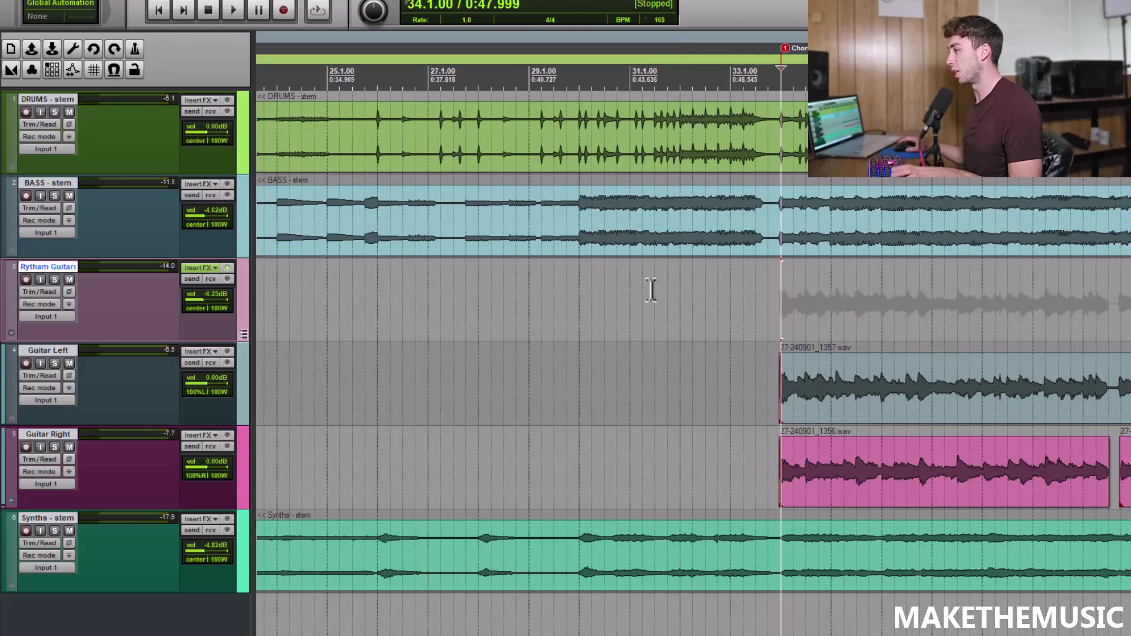
key(space)
scroll(779, 314, down, 2)
scroll(715, 314, down, 2)
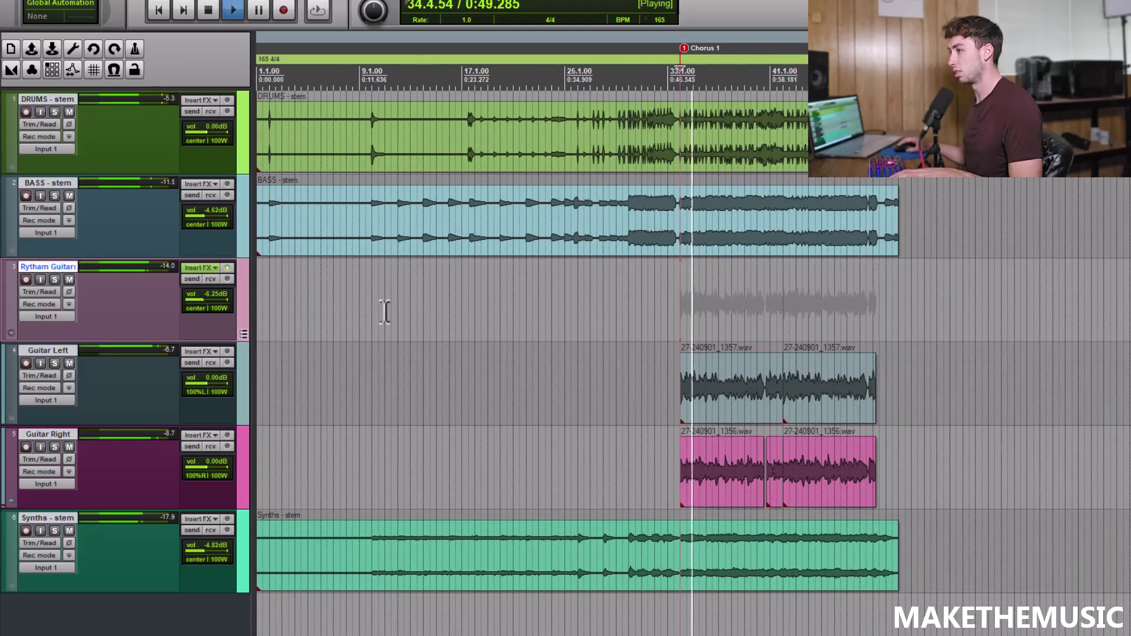
double_click(217, 295)
double_click(213, 305)
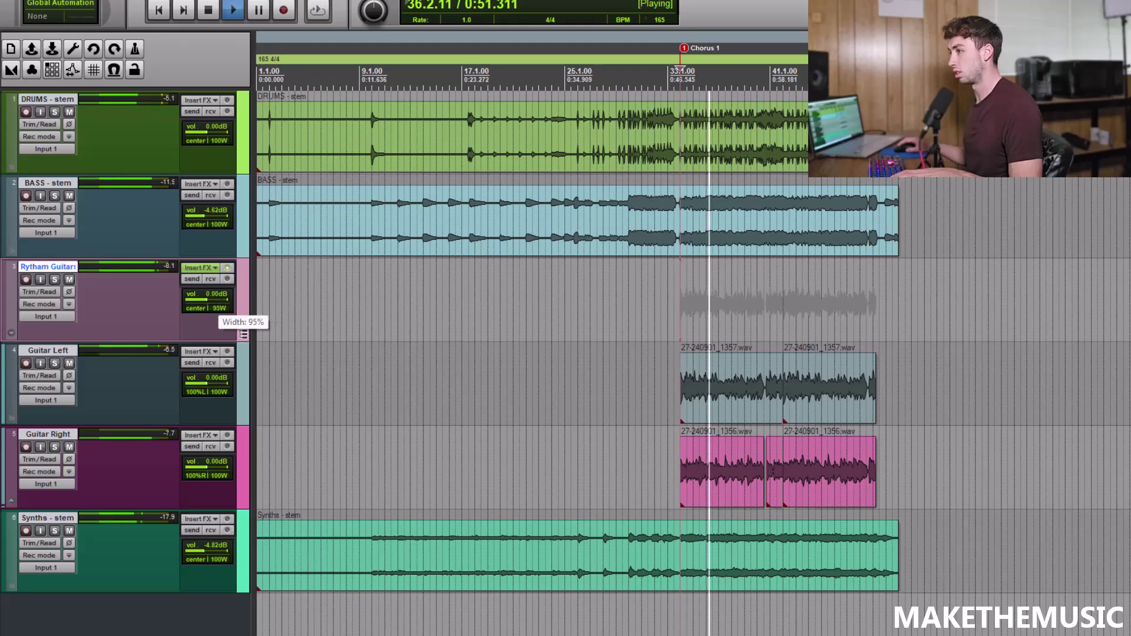
mouse_move(215, 306)
mouse_down()
mouse_move(215, 291)
mouse_move(209, 304)
mouse_move(229, 298)
mouse_up()
scroll(608, 285, up, 5)
scroll(823, 261, down, 5)
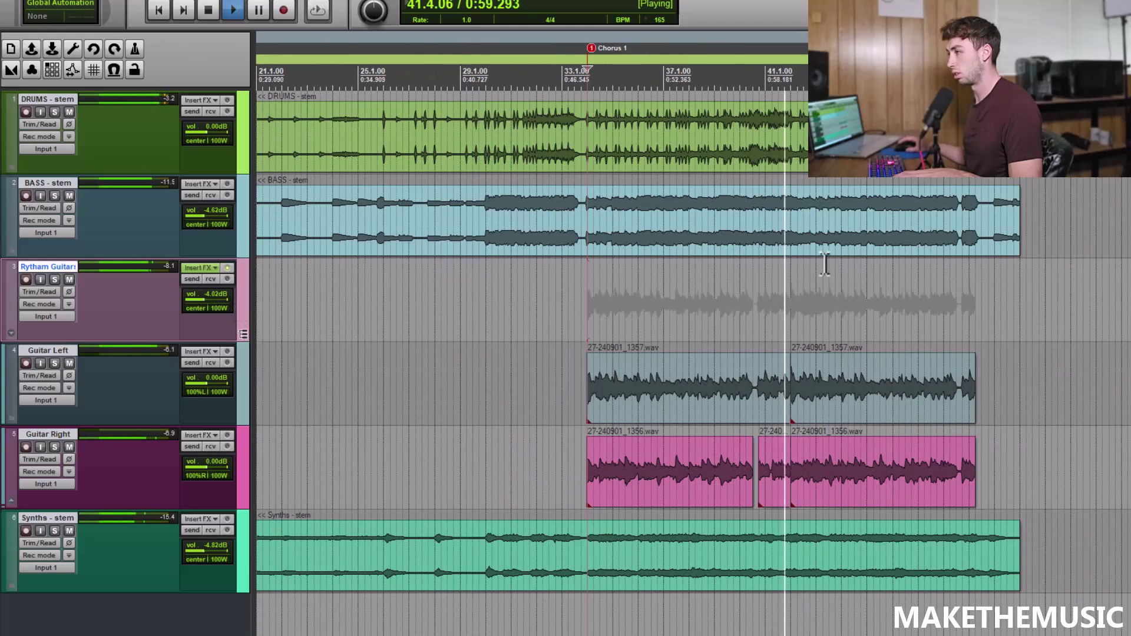
drag(206, 299, 206, 302)
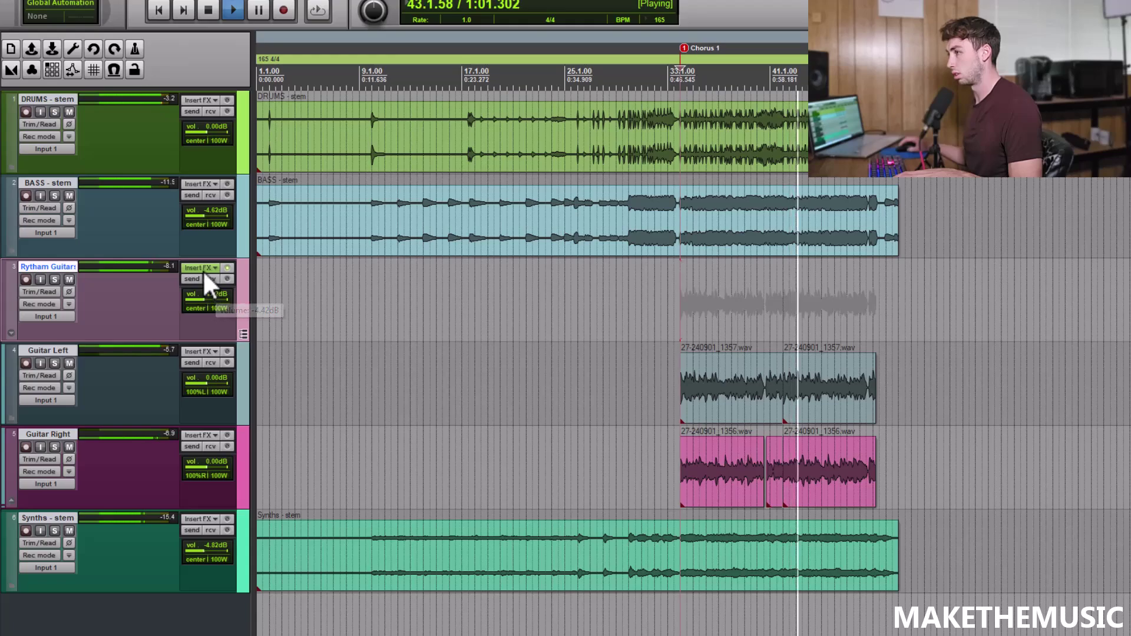
Add ReaEQ band 9 as a -2.6 dB notch at 1118 Hz, 0.16 octaves wide.
click(202, 266)
double_click(404, 101)
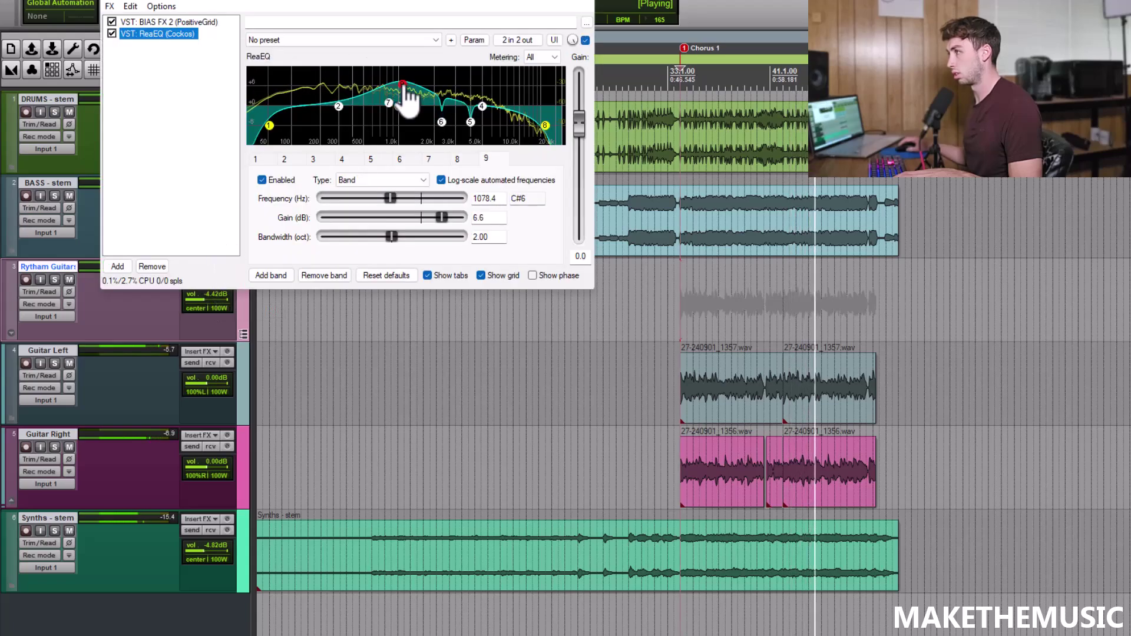
drag(404, 101, 368, 93)
mouse_move(416, 77)
mouse_down()
mouse_move(412, 130)
mouse_move(411, 75)
mouse_up()
key(space)
key(space)
drag(351, 236, 327, 234)
drag(387, 192, 387, 190)
drag(458, 219, 414, 218)
Add gentle boosts of +3.0 dB at 450 Hz and +0.7 dB near 1484 Hz, then close.
double_click(360, 105)
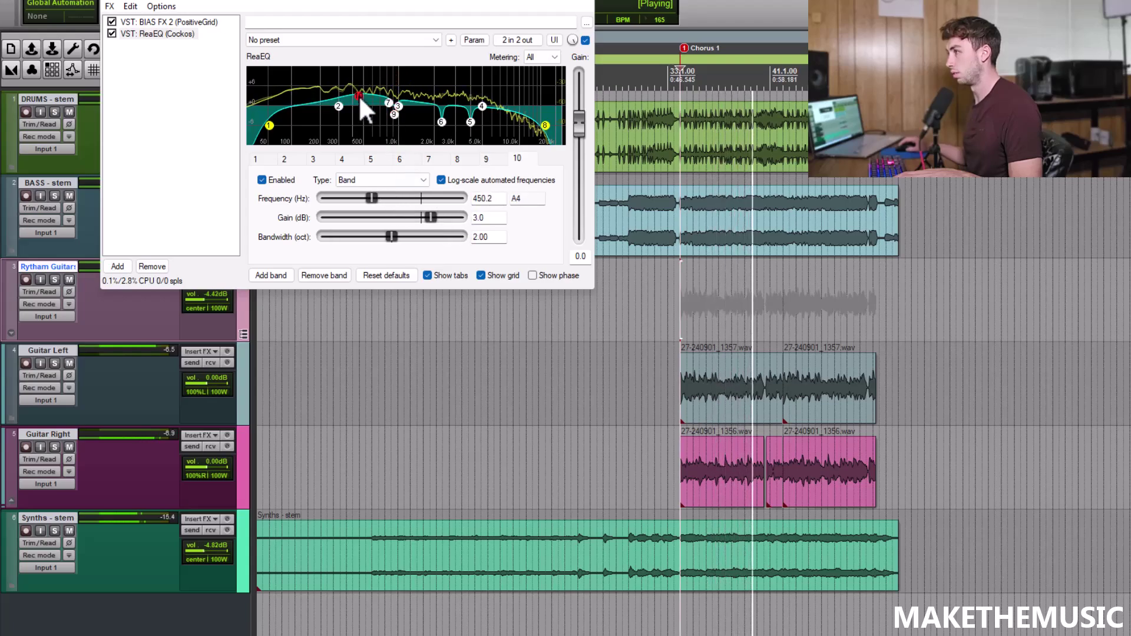
double_click(419, 100)
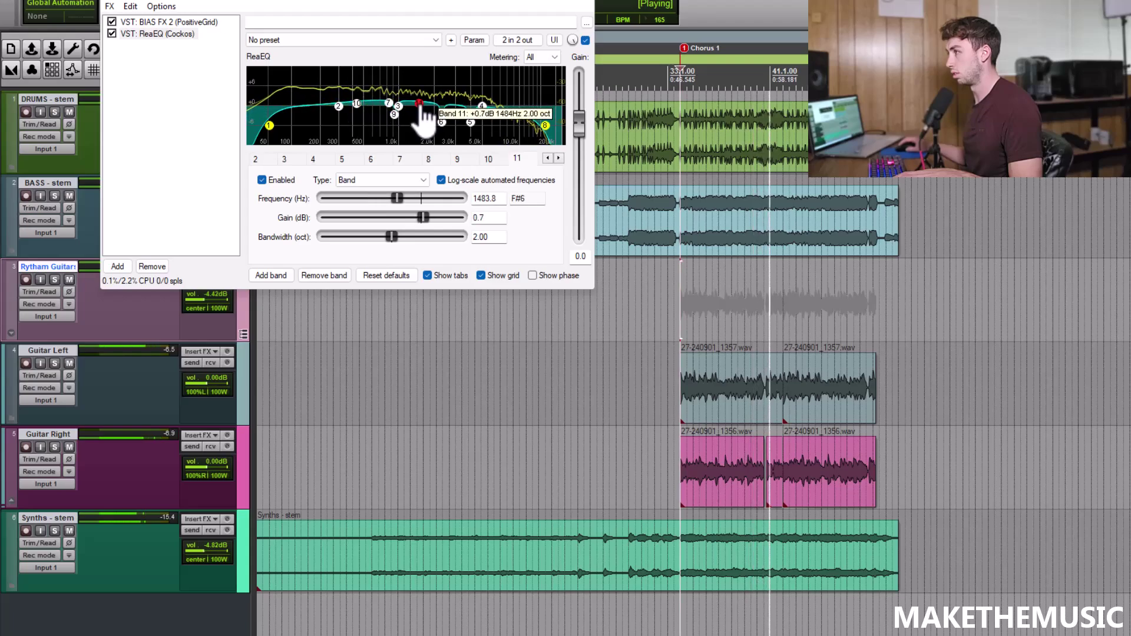
key(Escape)
Play the song back to hear the new EQ changes on the rhythm guitar.
key(space)
scroll(683, 313, up, 2)
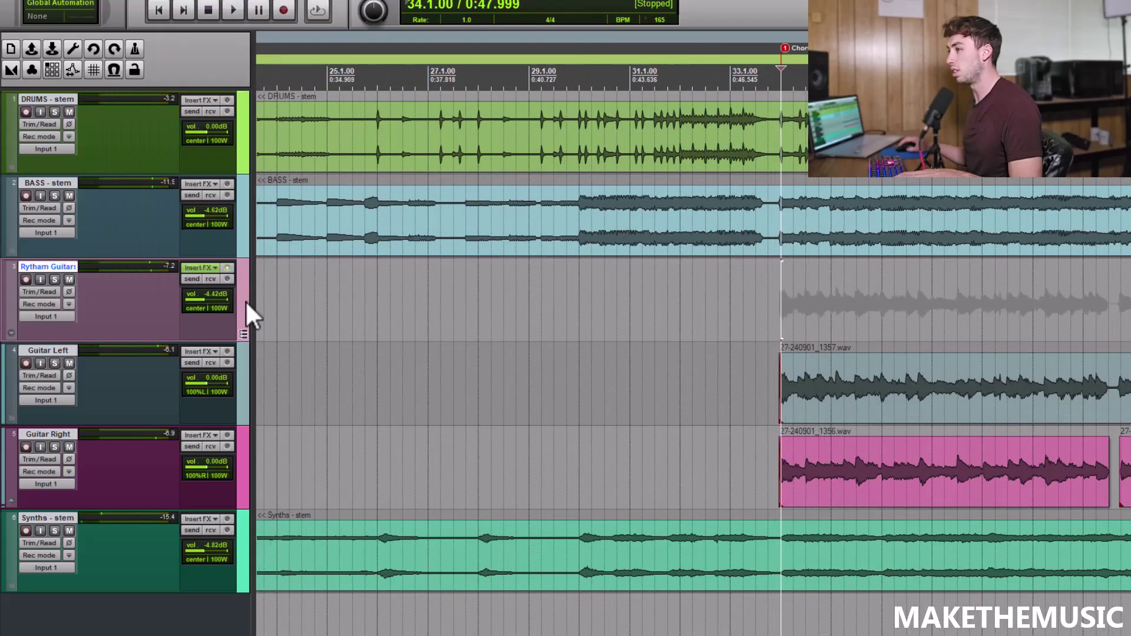
key(space)
scroll(642, 300, down, 2)
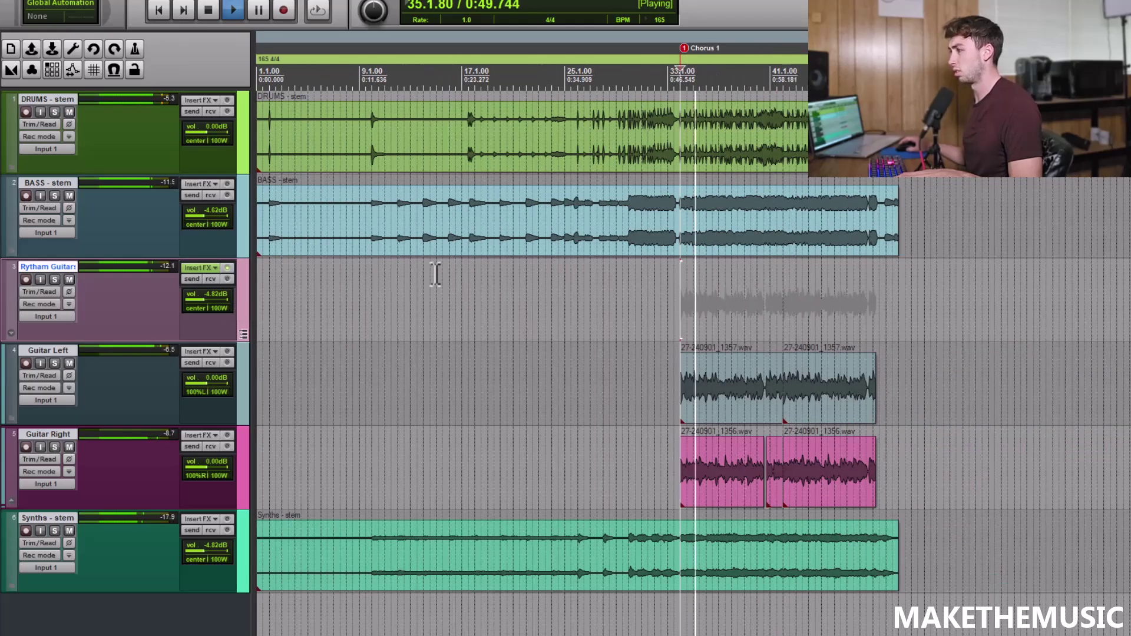
scroll(624, 298, up, 2)
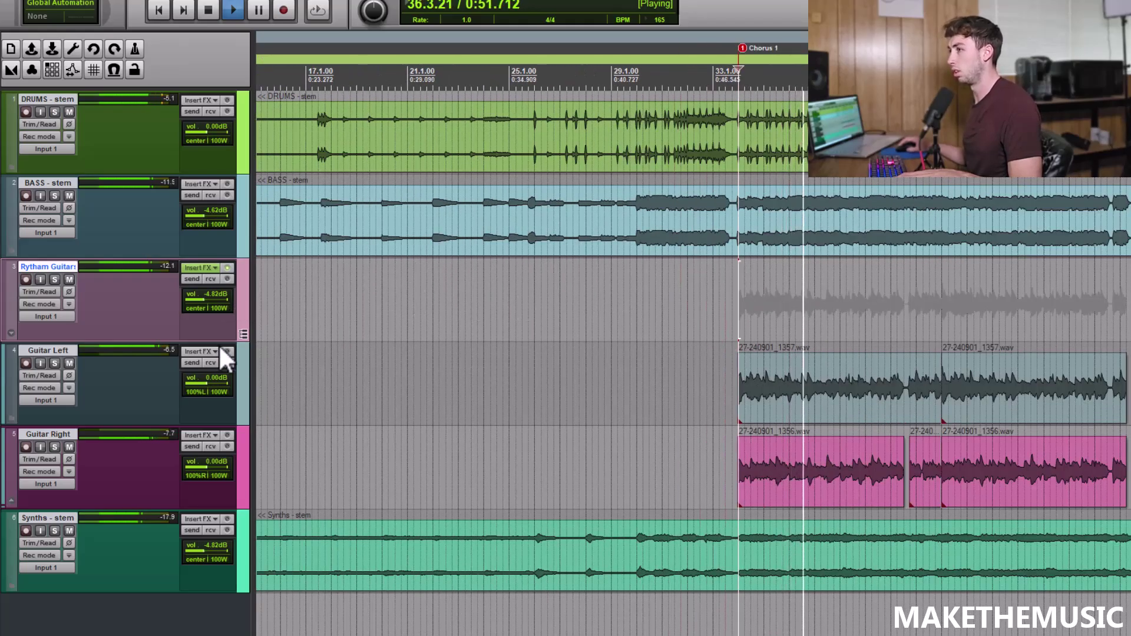
key(space)
Listen to the rhythm guitar soloed, then unsolo it, leaving input monitoring off, and stop.
click(55, 279)
scroll(745, 298, down, 3)
scroll(745, 297, up, 3)
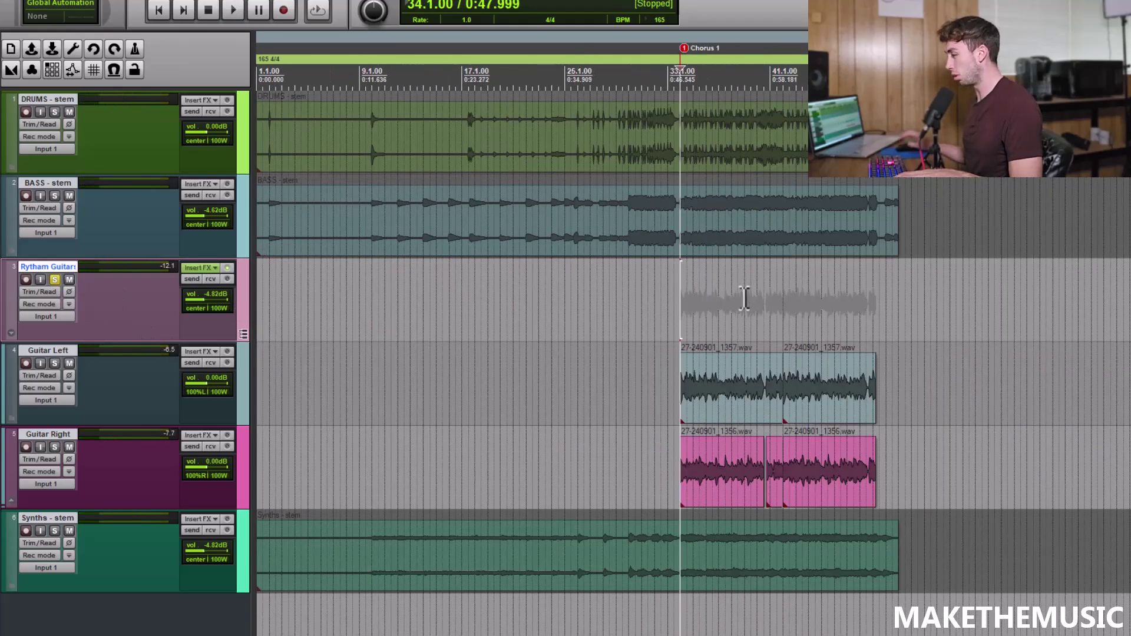
key(space)
scroll(744, 298, down, 1)
scroll(751, 297, up, 1)
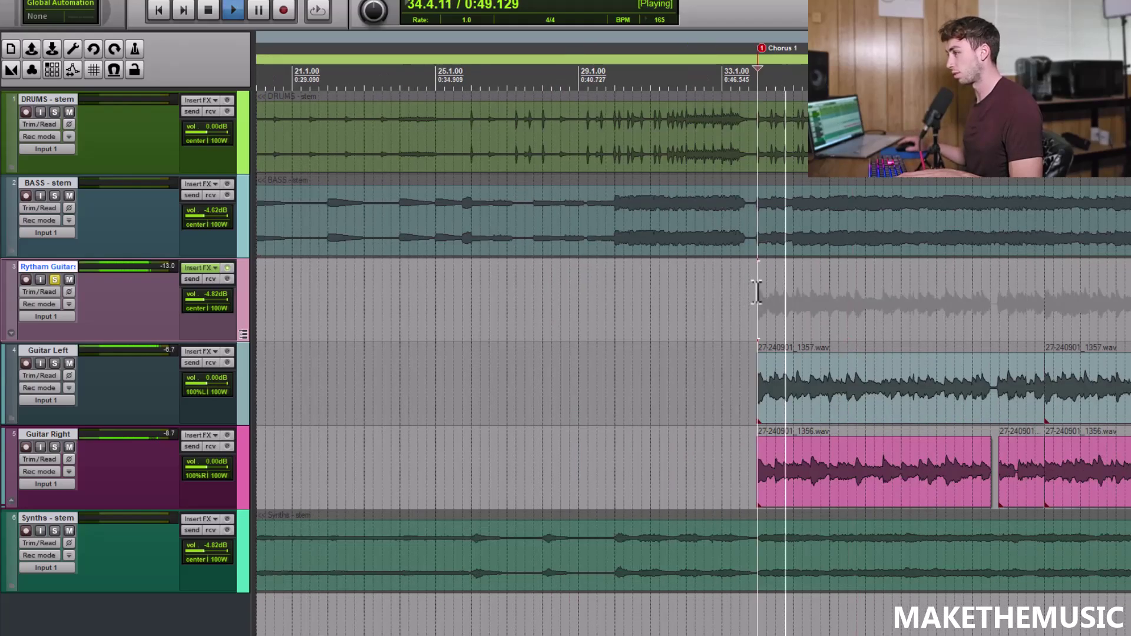
scroll(707, 288, up, 1)
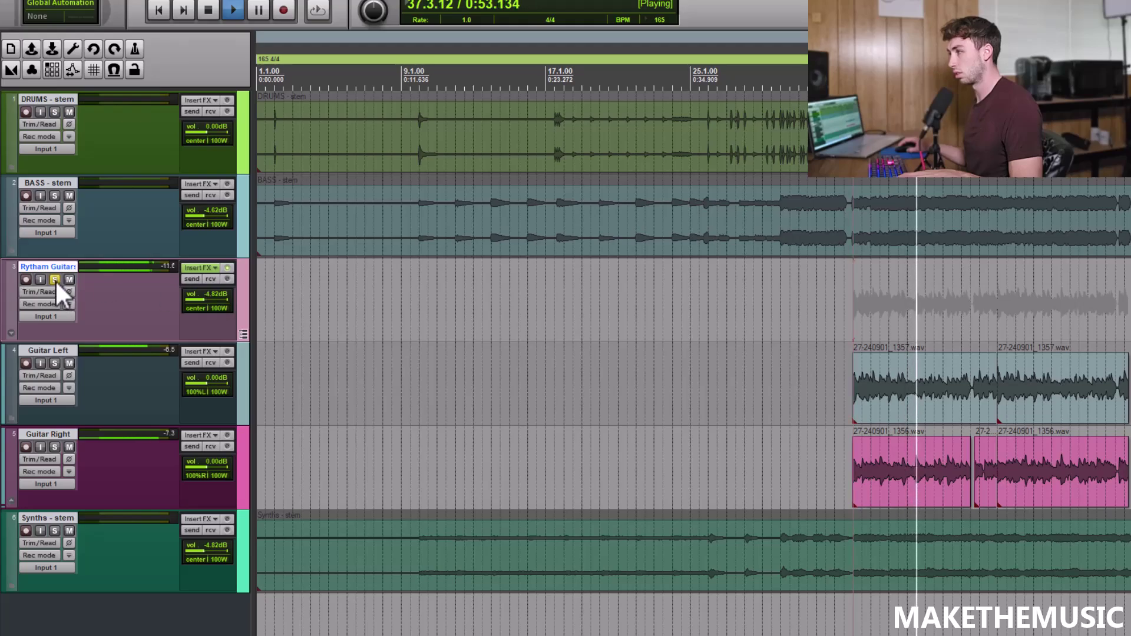
scroll(702, 295, down, 2)
scroll(827, 312, up, 3)
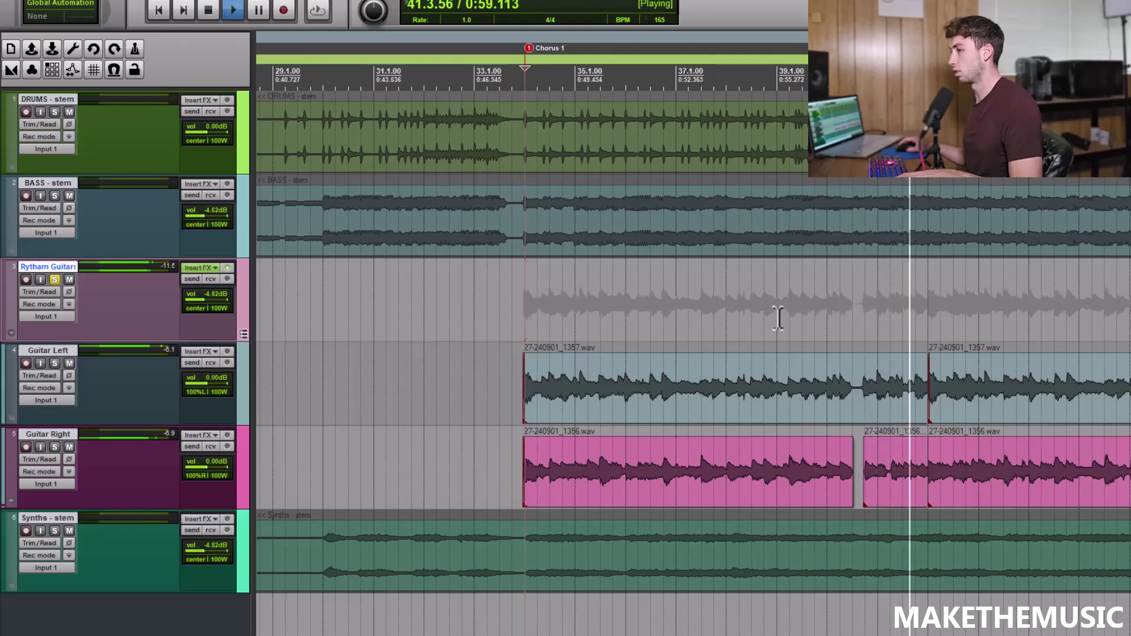
click(41, 279)
click(52, 280)
click(40, 280)
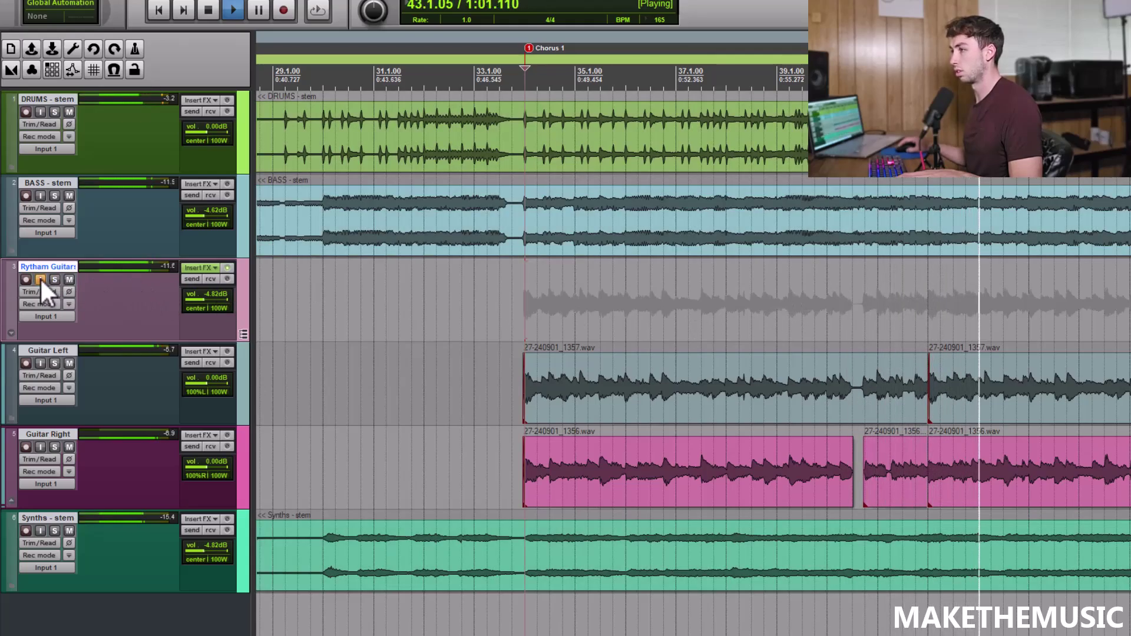
key(space)
Raise the BIAS FX 2 DRIVE level from 2.5 to 2.9, check Green 25s and EQ, return to ReaEQ.
click(207, 267)
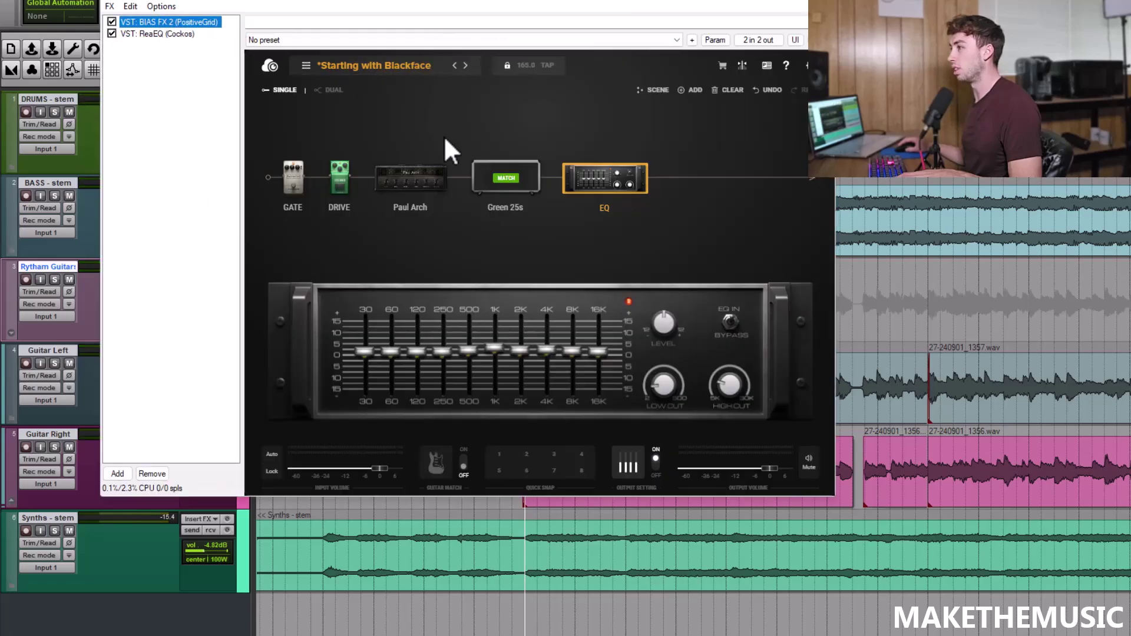
click(410, 180)
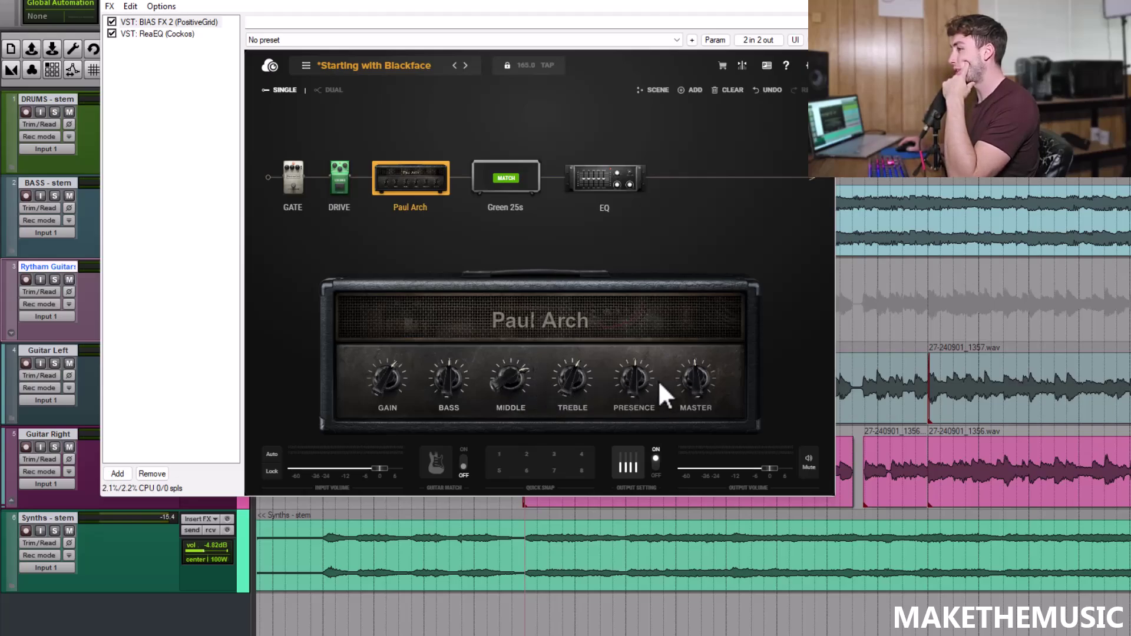
click(333, 191)
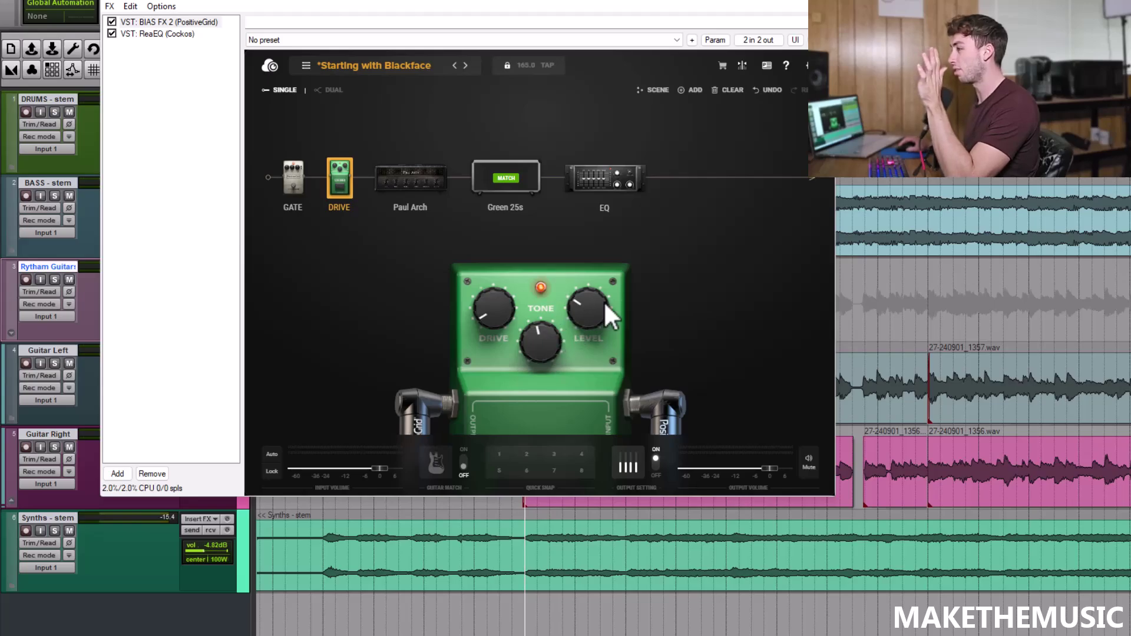
mouse_move(564, 313)
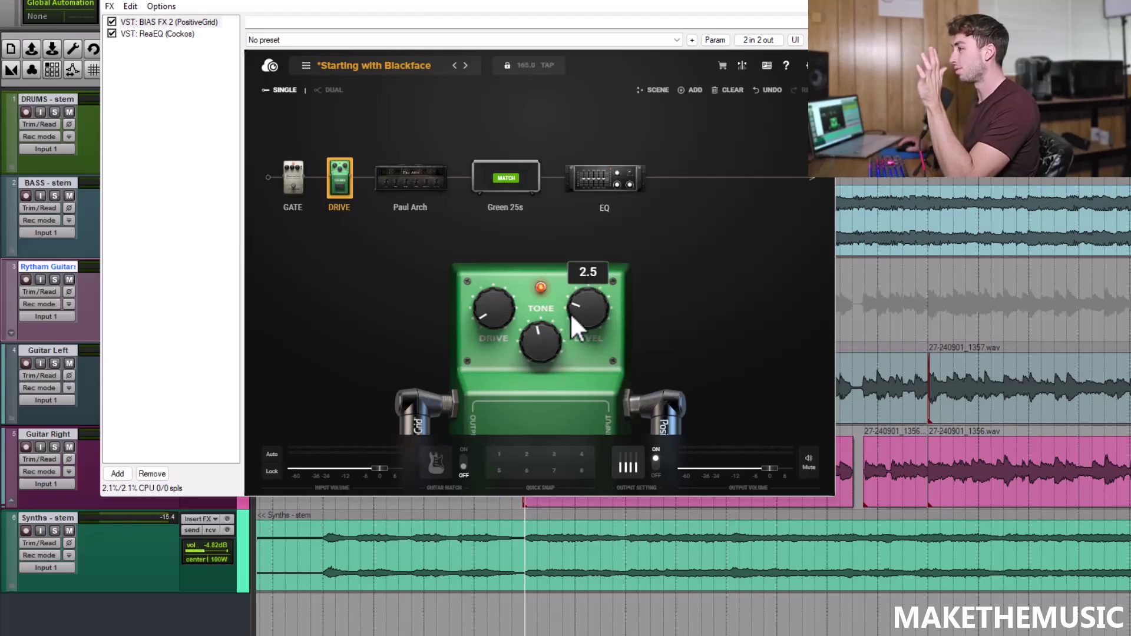
drag(575, 312, 583, 310)
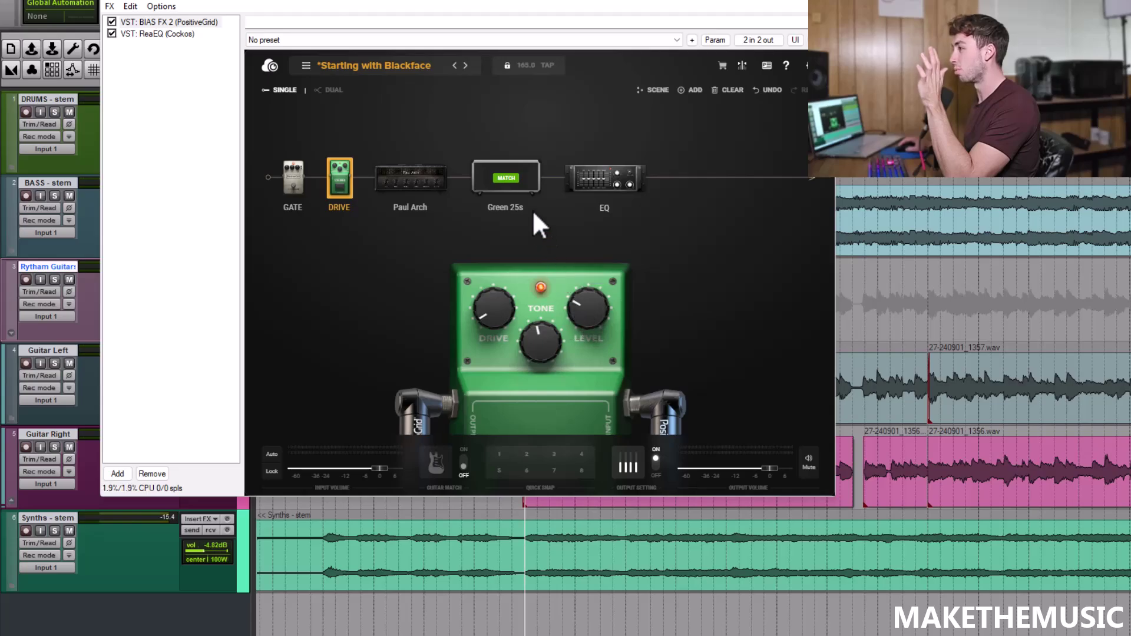
click(519, 179)
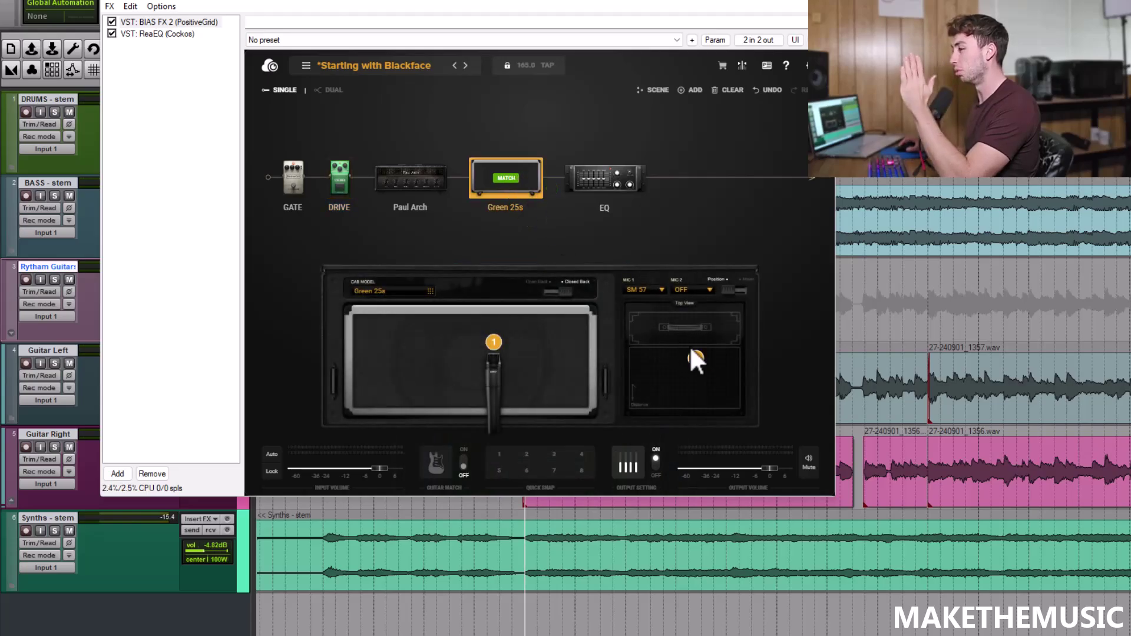
click(601, 189)
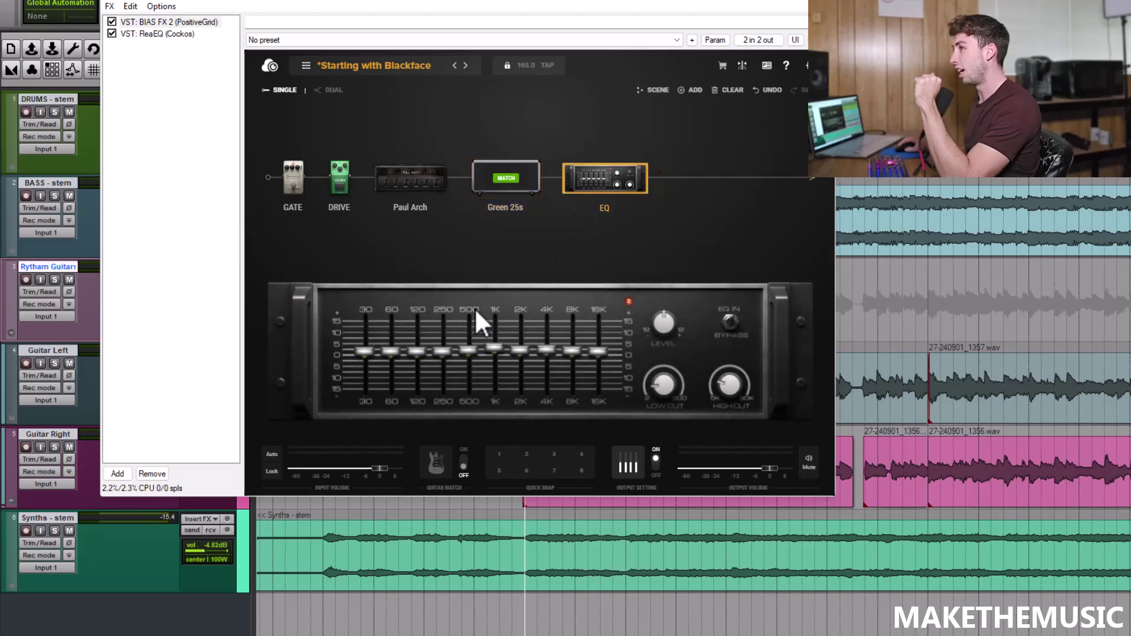
click(168, 33)
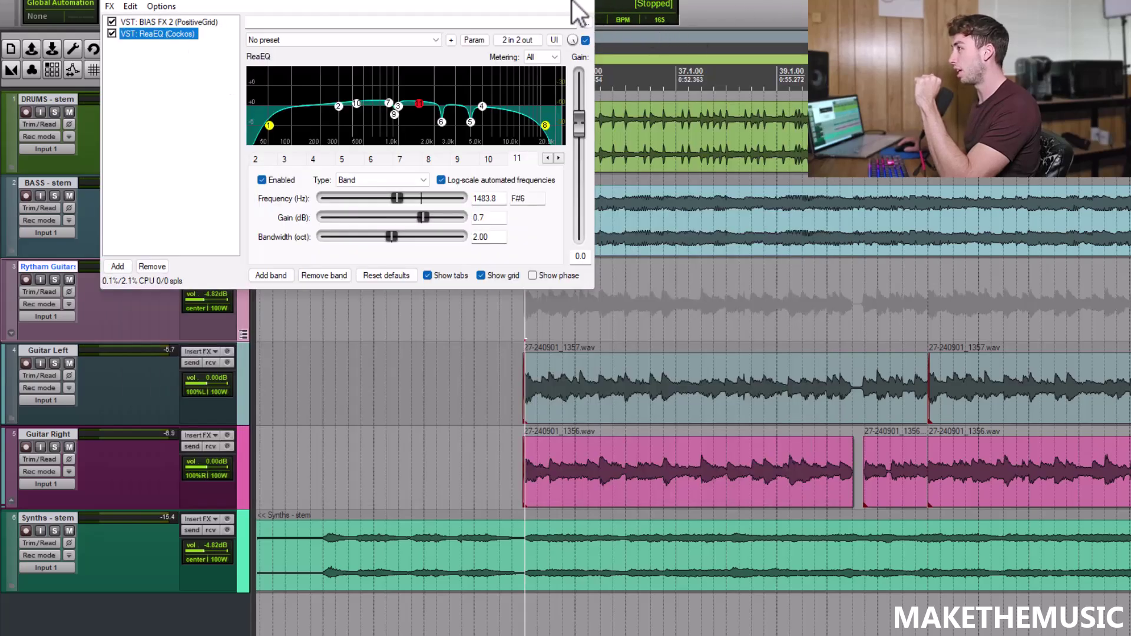
Close the FX chain window and let all six tracks play from the Chorus 1 marker.
click(588, 4)
scroll(676, 277, down, 6)
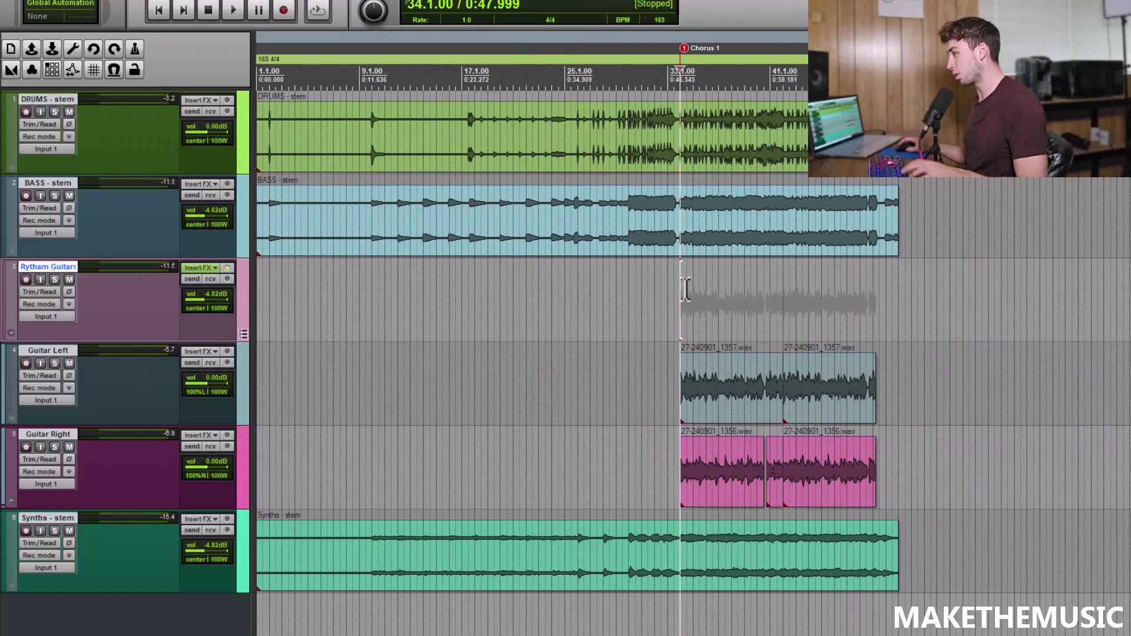
scroll(993, 344, up, 2)
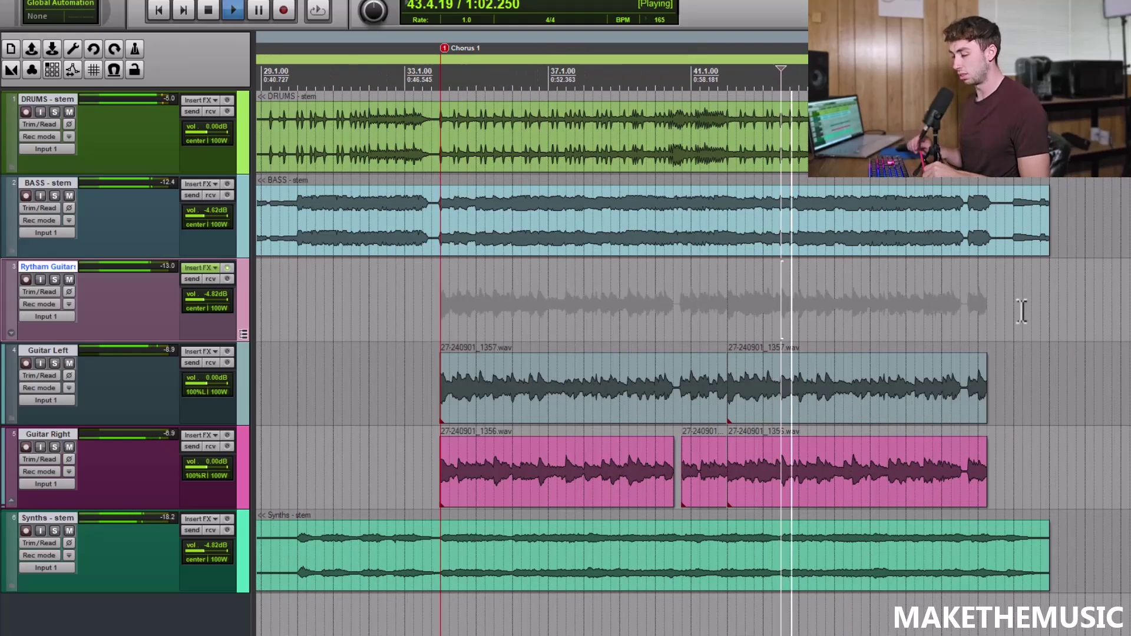